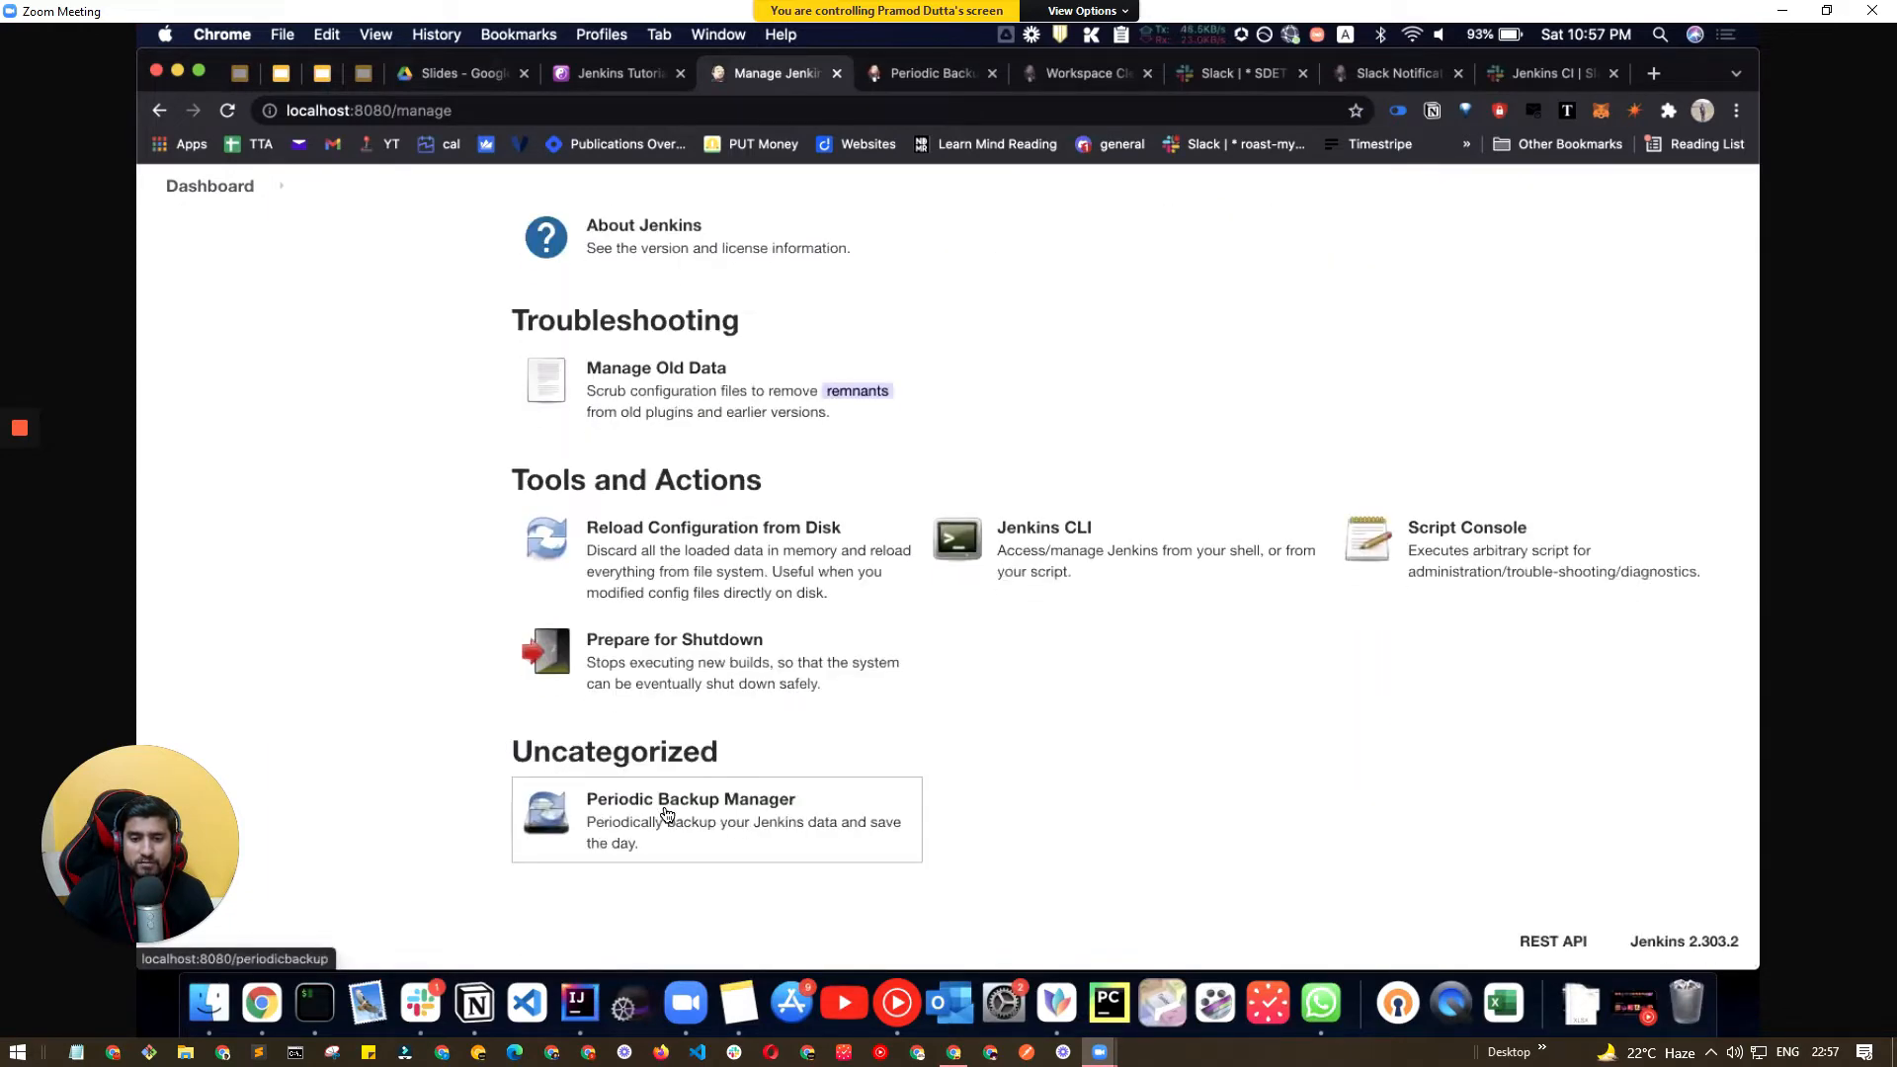
- Open the configuration page of the Periodic Backup Manager
{"action": "left_click", "coordinate": [661, 810]}
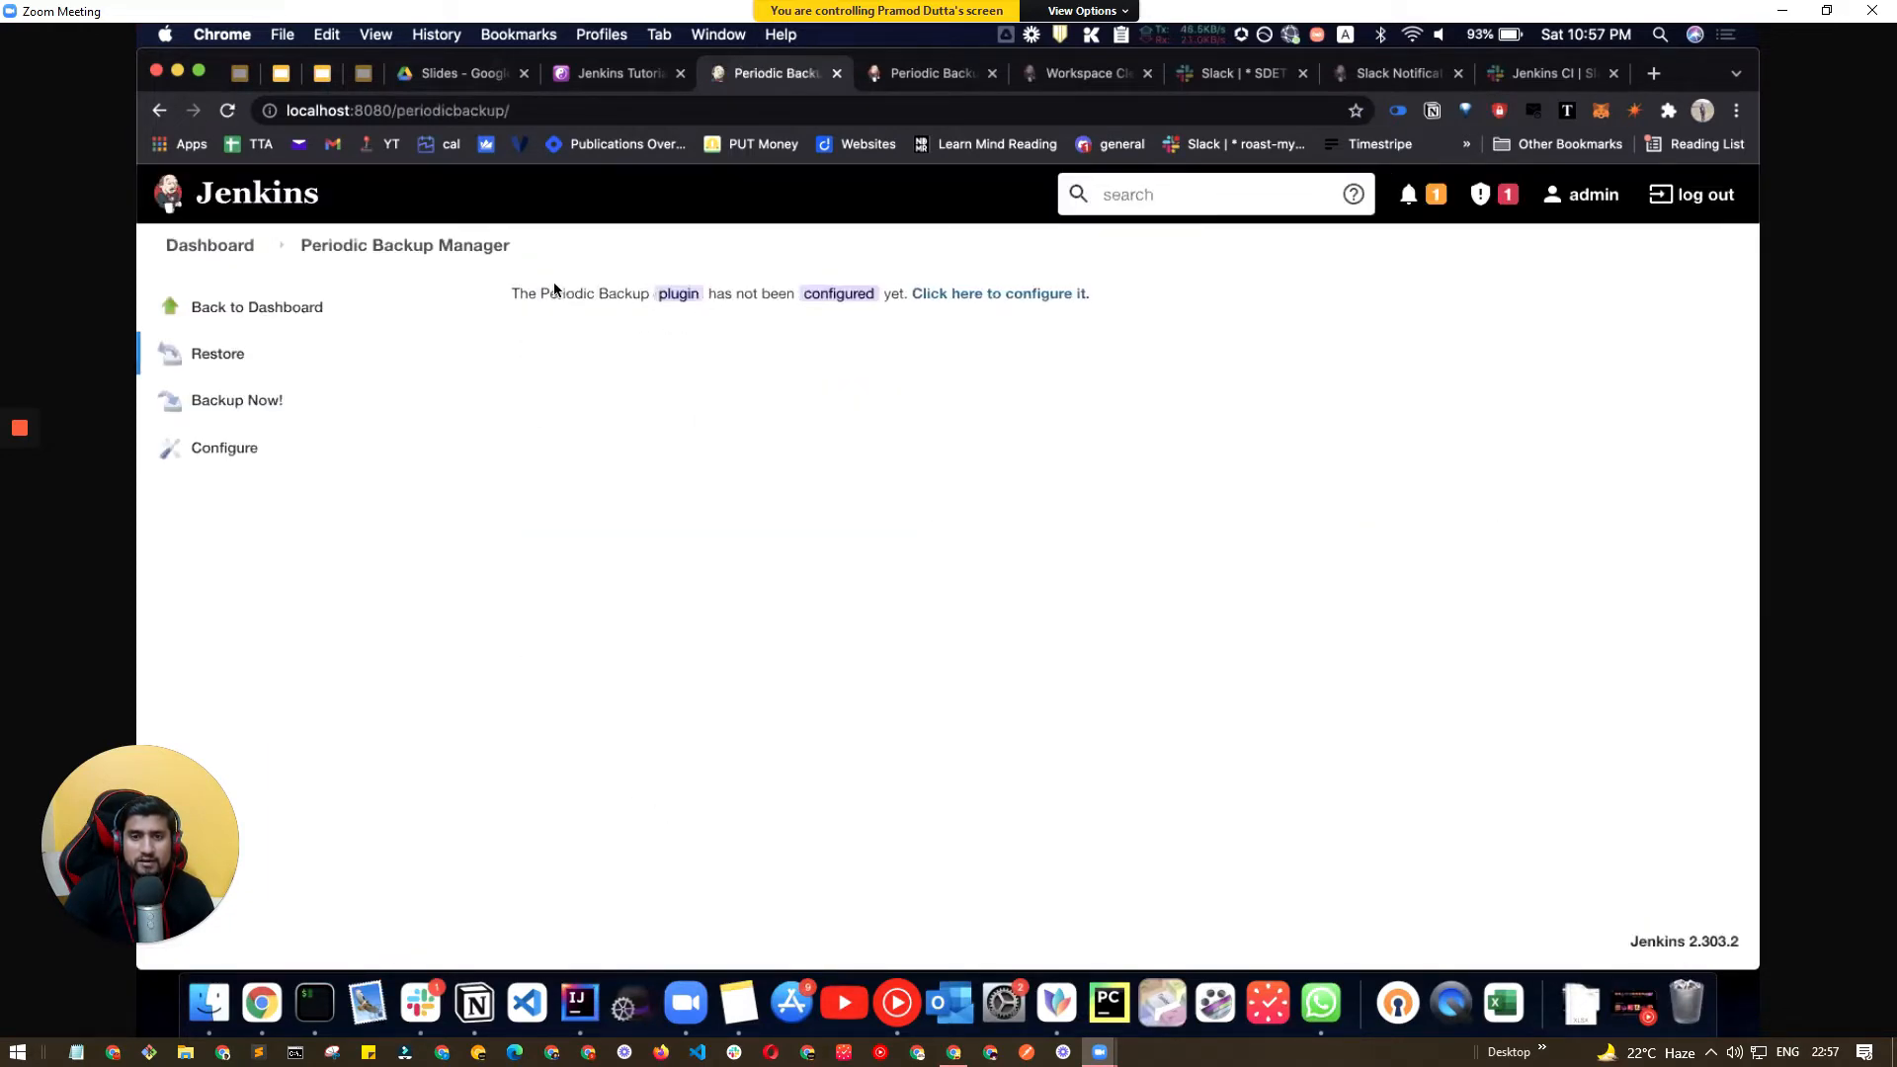
{"action": "left_click", "coordinate": [1008, 296]}
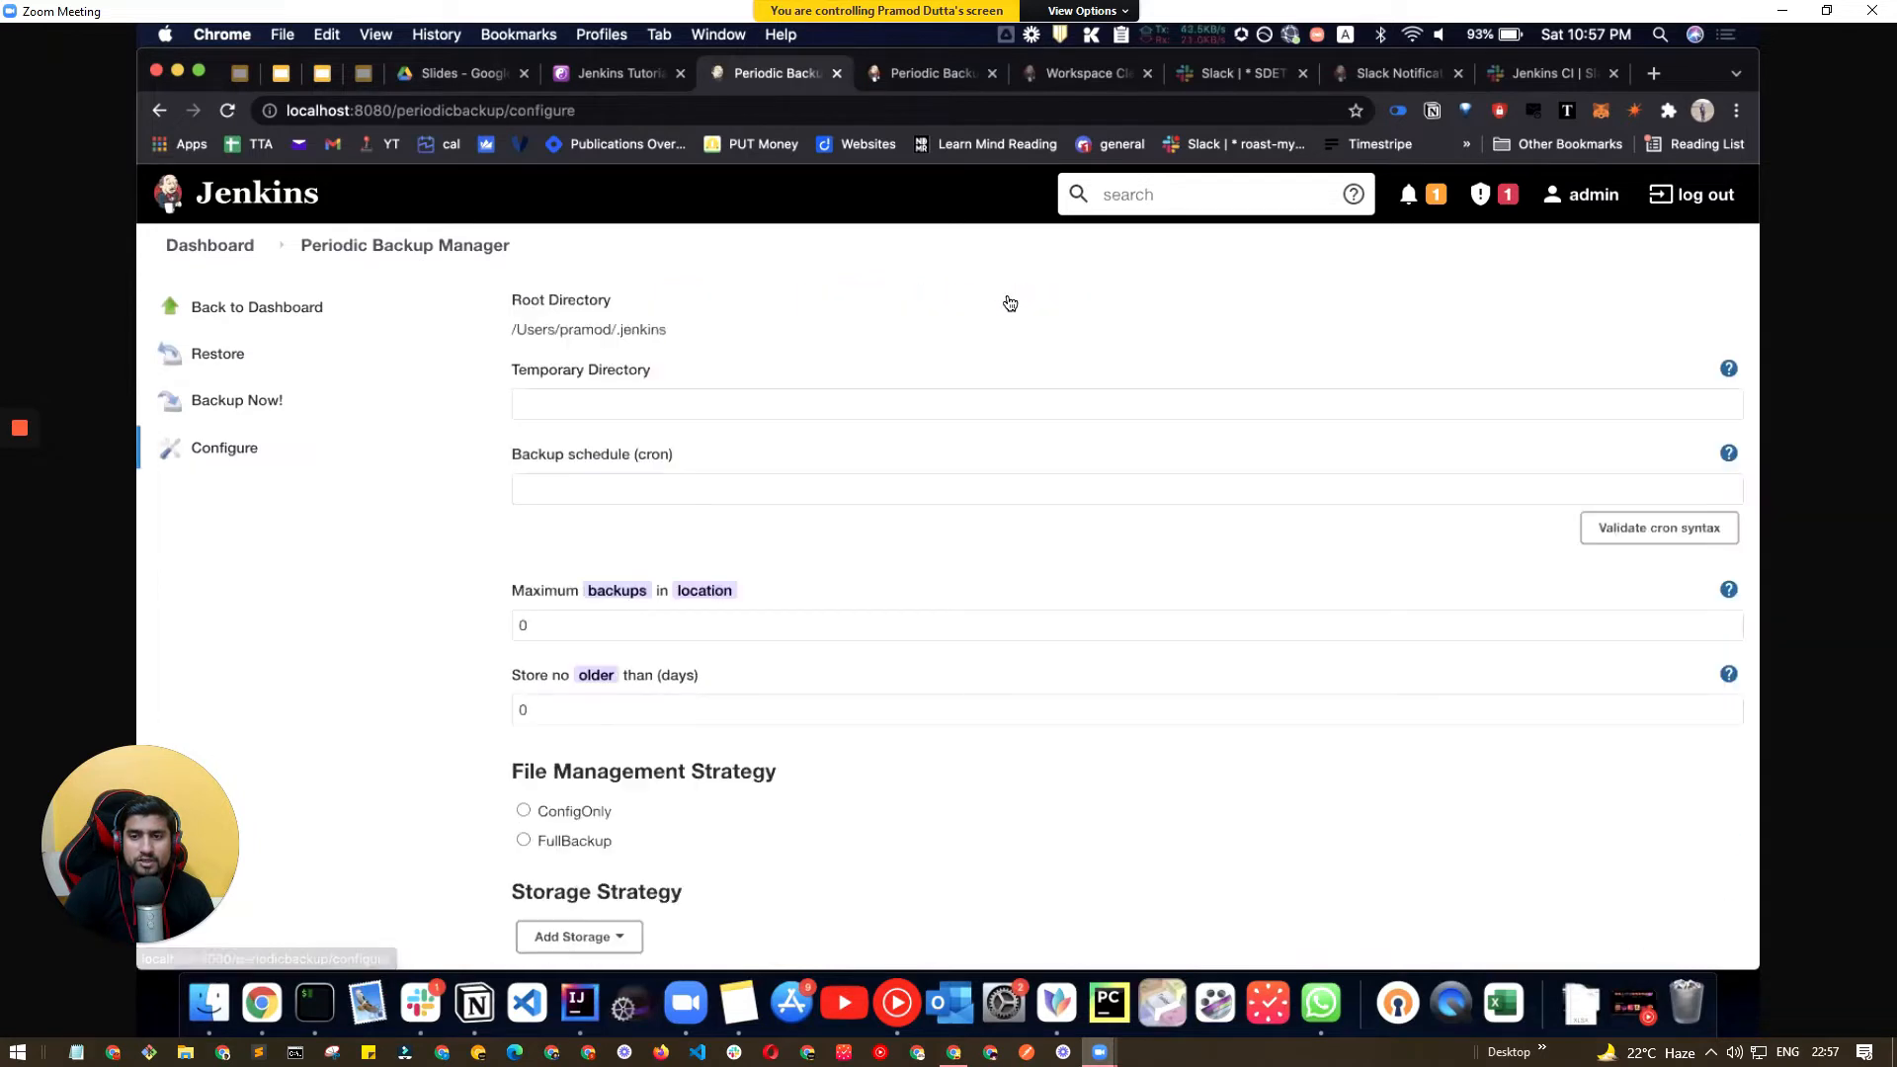
{"action": "left_click", "coordinate": [649, 409]}
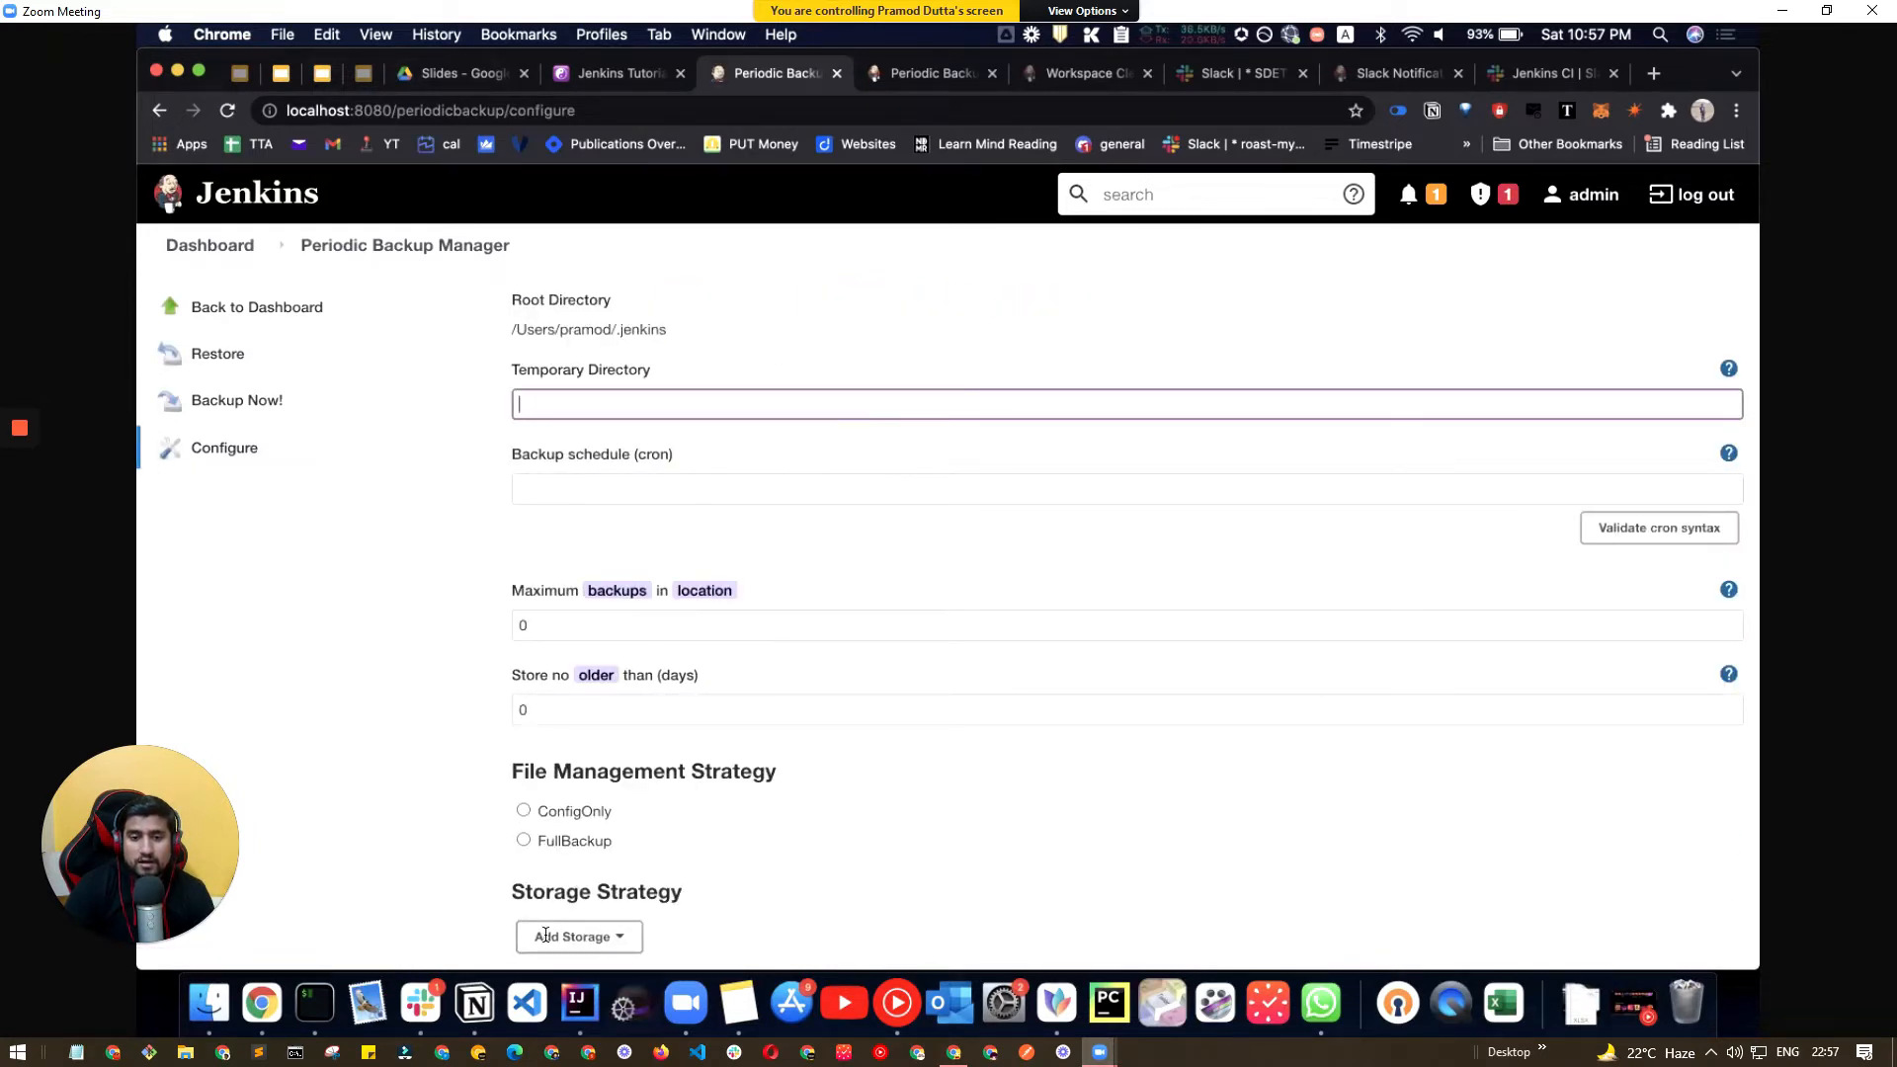
{"action": "scroll", "coordinate": [813, 735], "scroll_direction": "down", "scroll_amount": 1}
- Validate the empty backup schedule and read the help on its cron syntax
{"action": "left_click", "coordinate": [626, 431]}
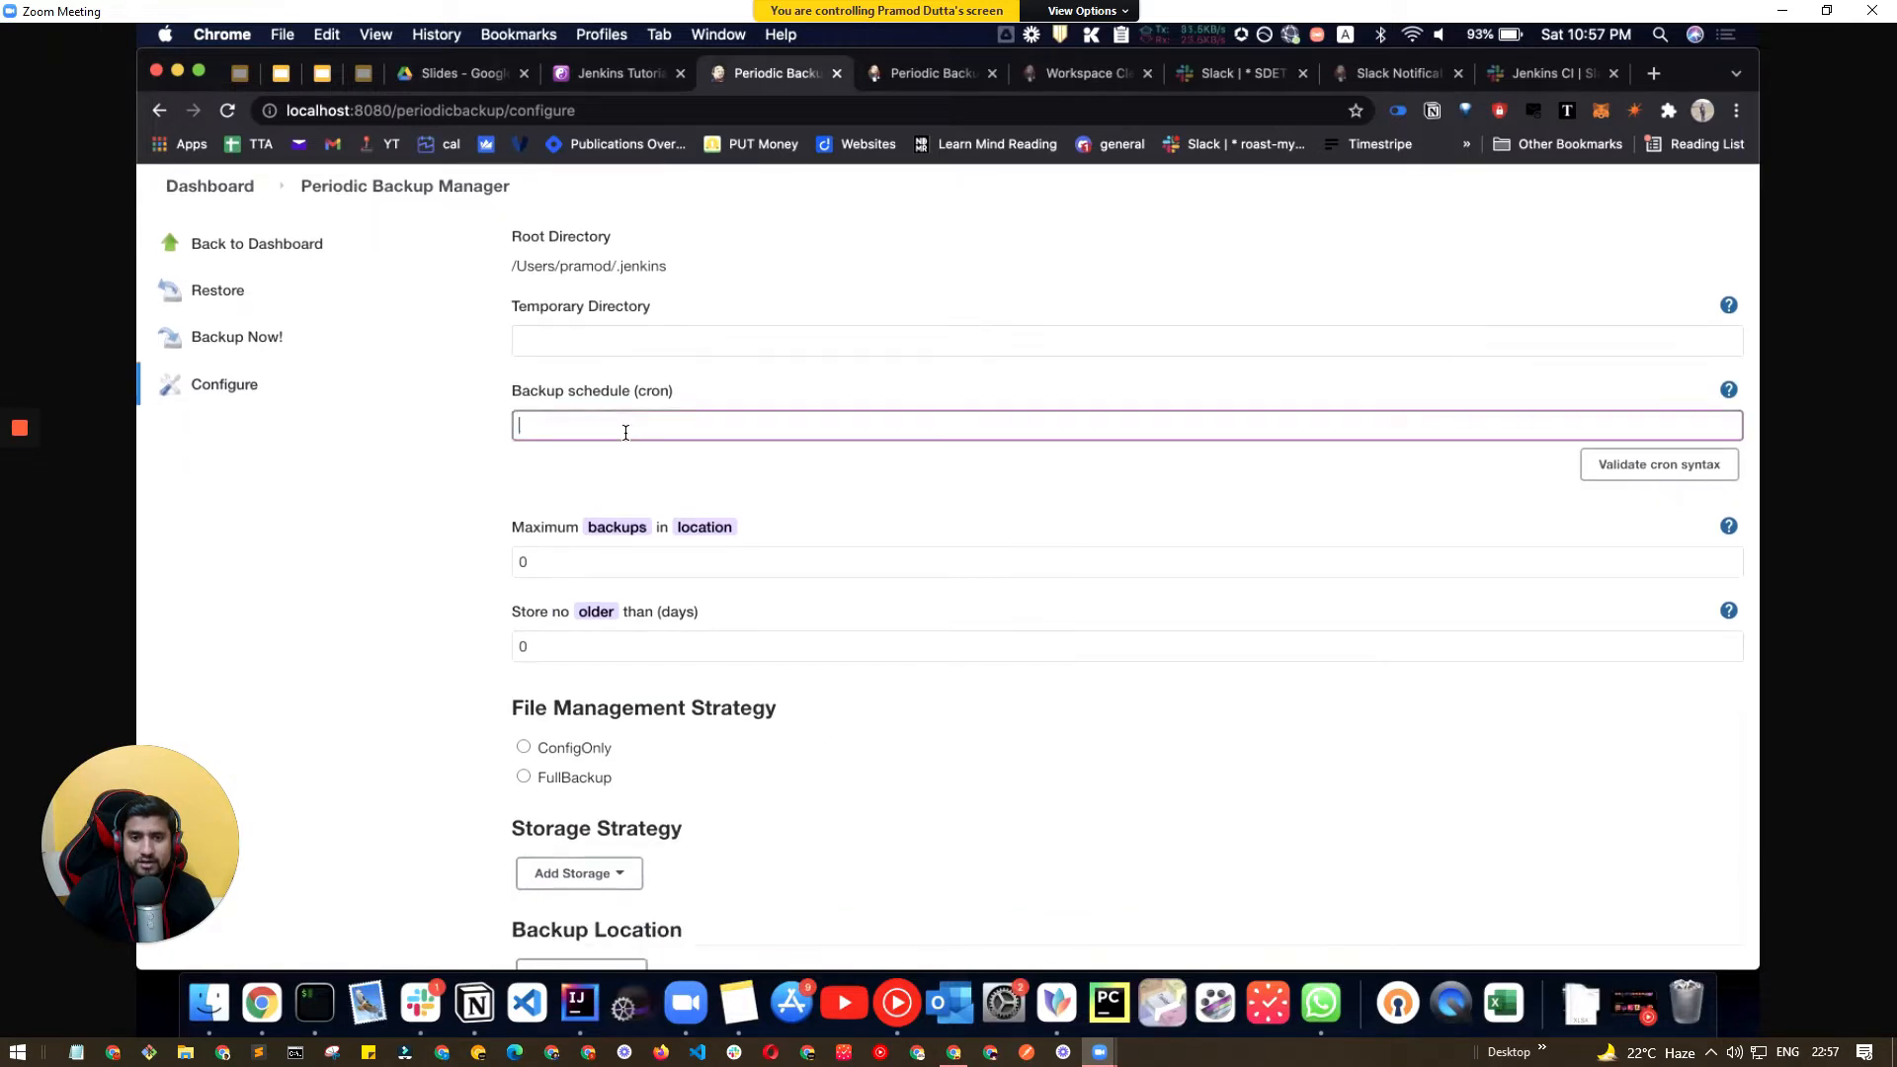
{"action": "left_click", "coordinate": [1587, 468]}
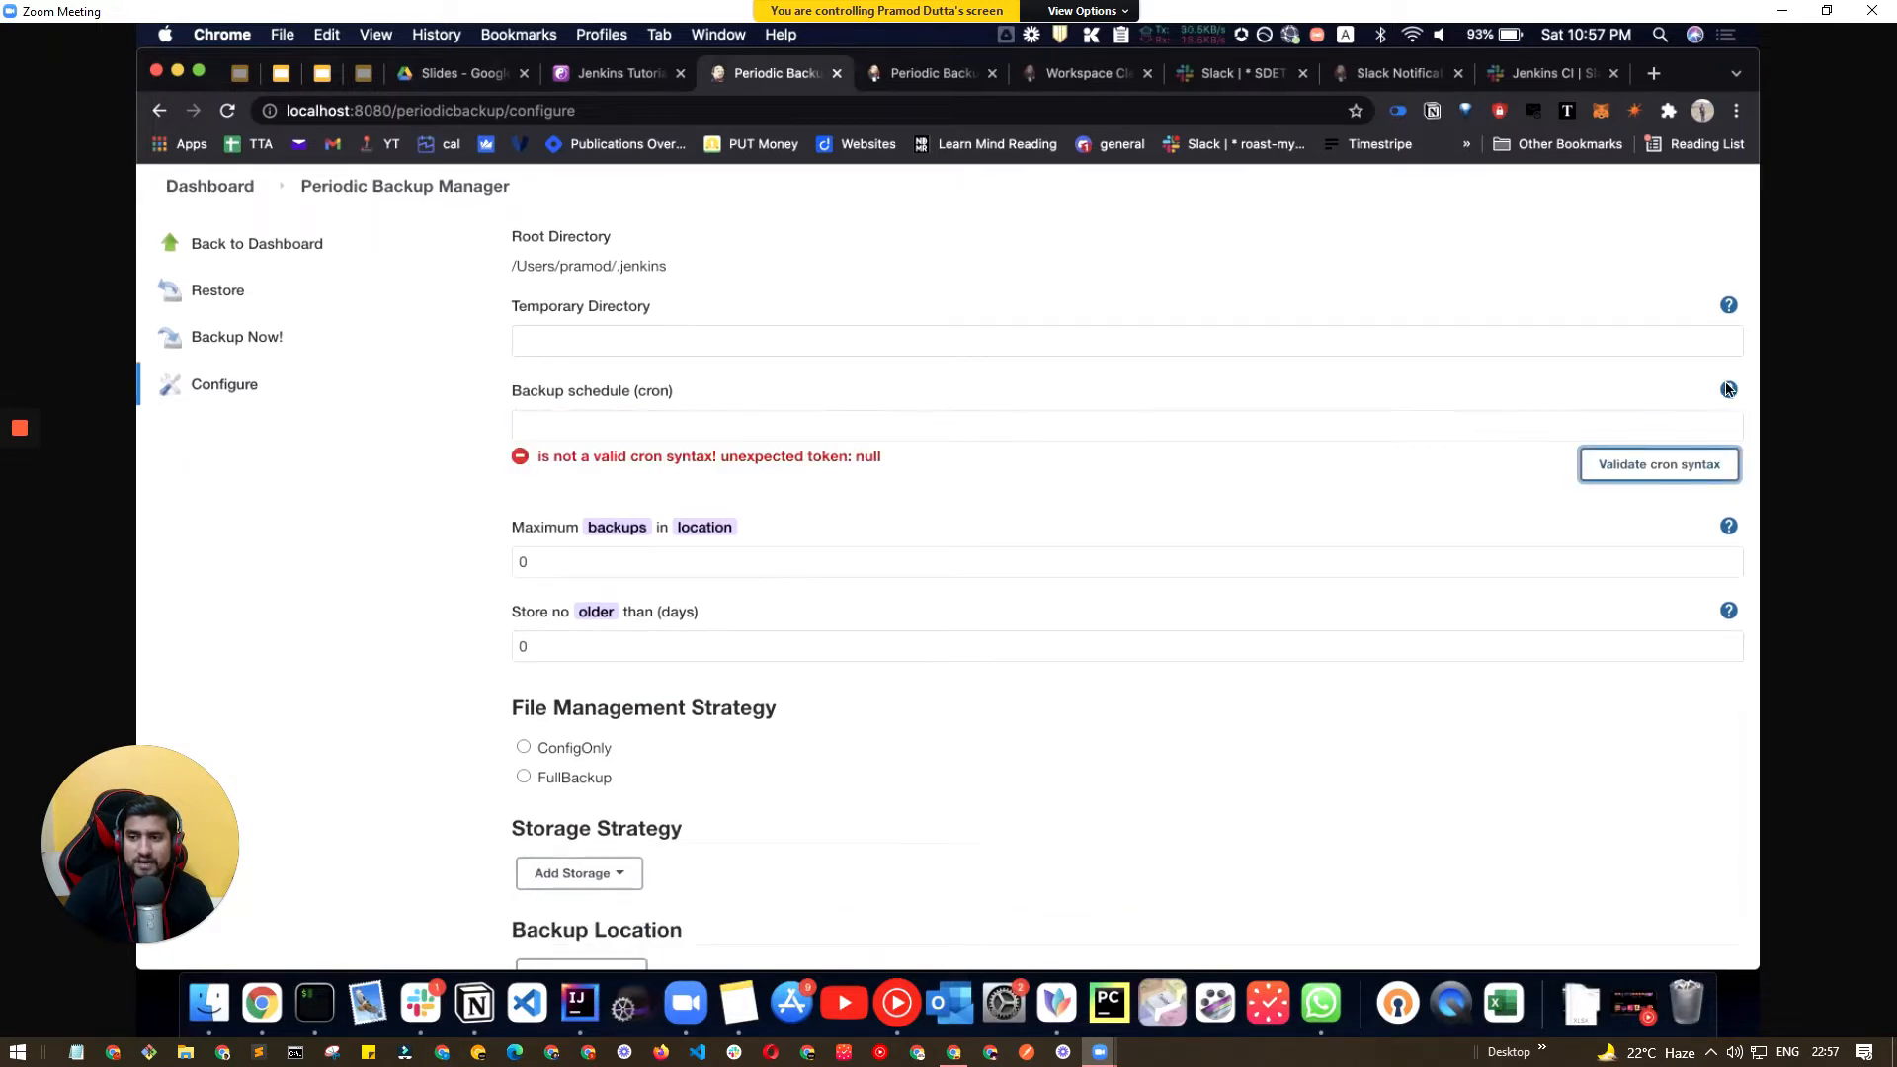
{"action": "left_click", "coordinate": [1728, 389]}
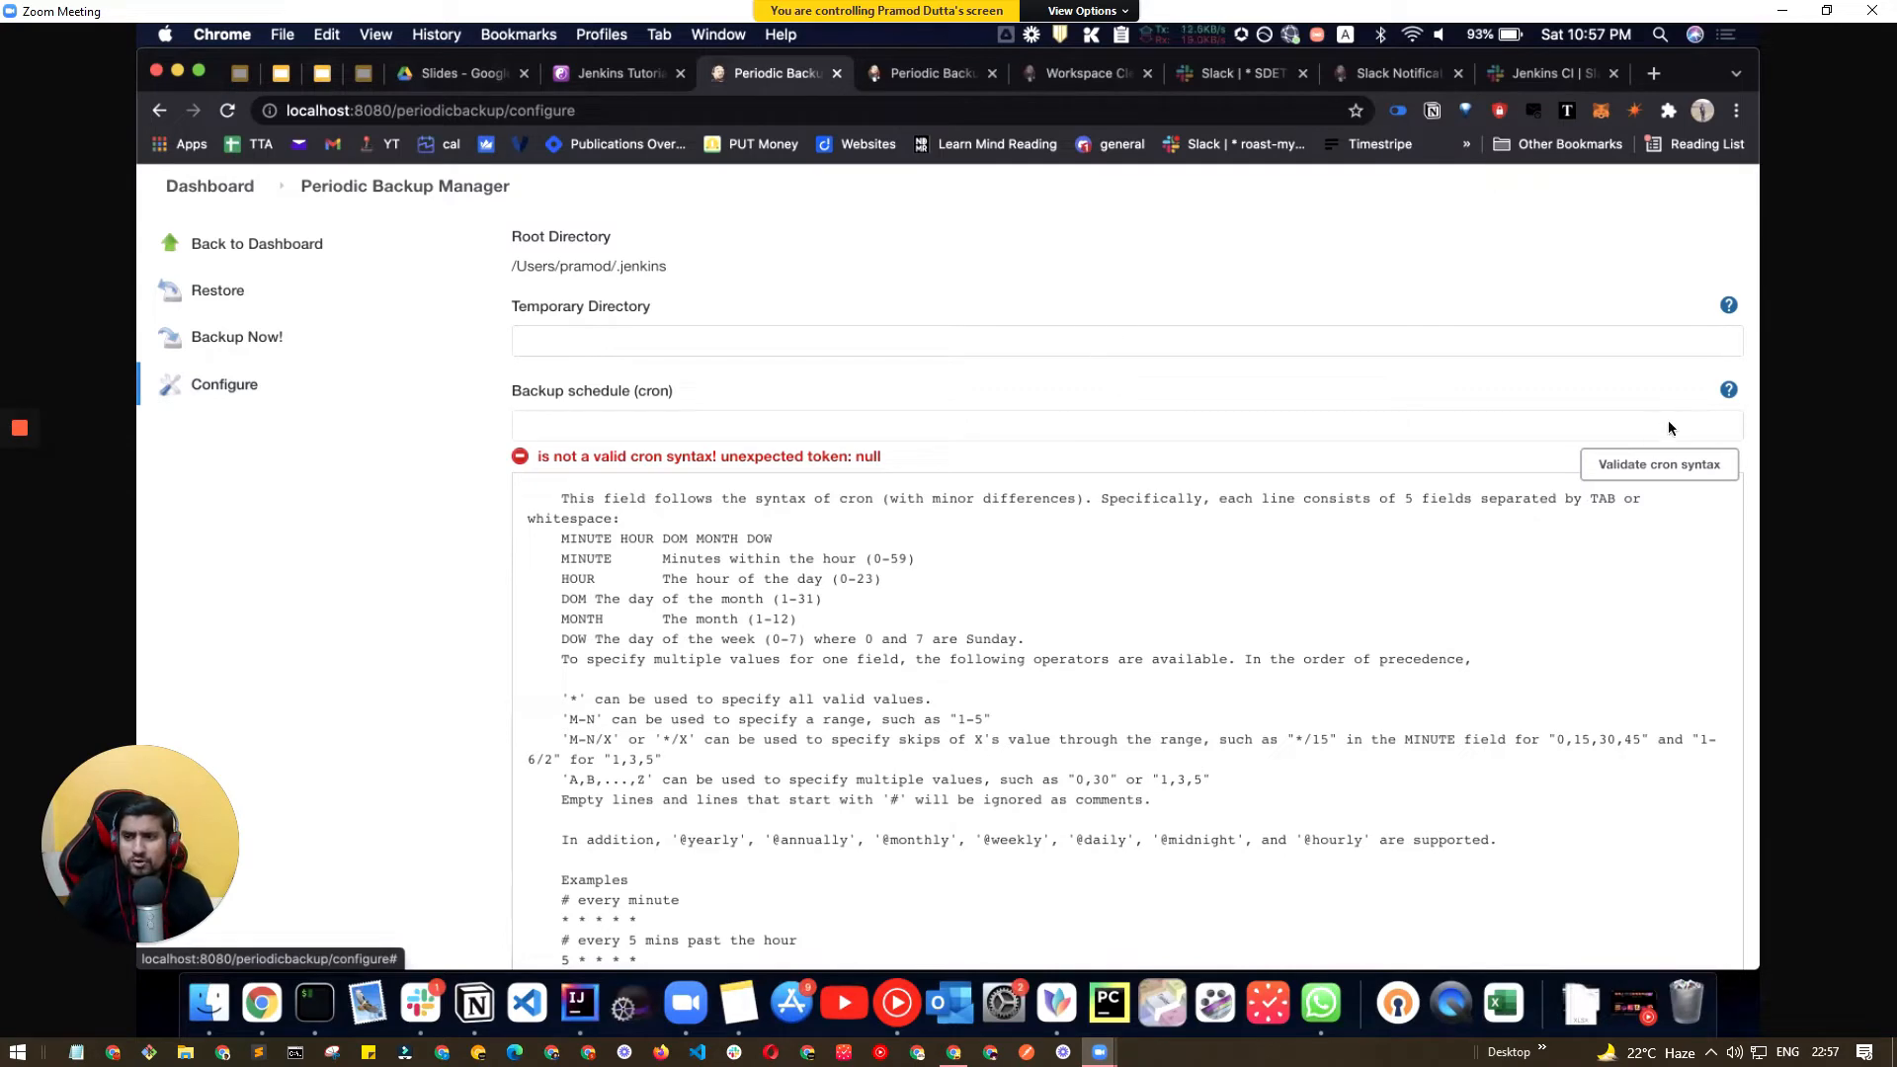
{"action": "left_click", "coordinate": [1667, 470]}
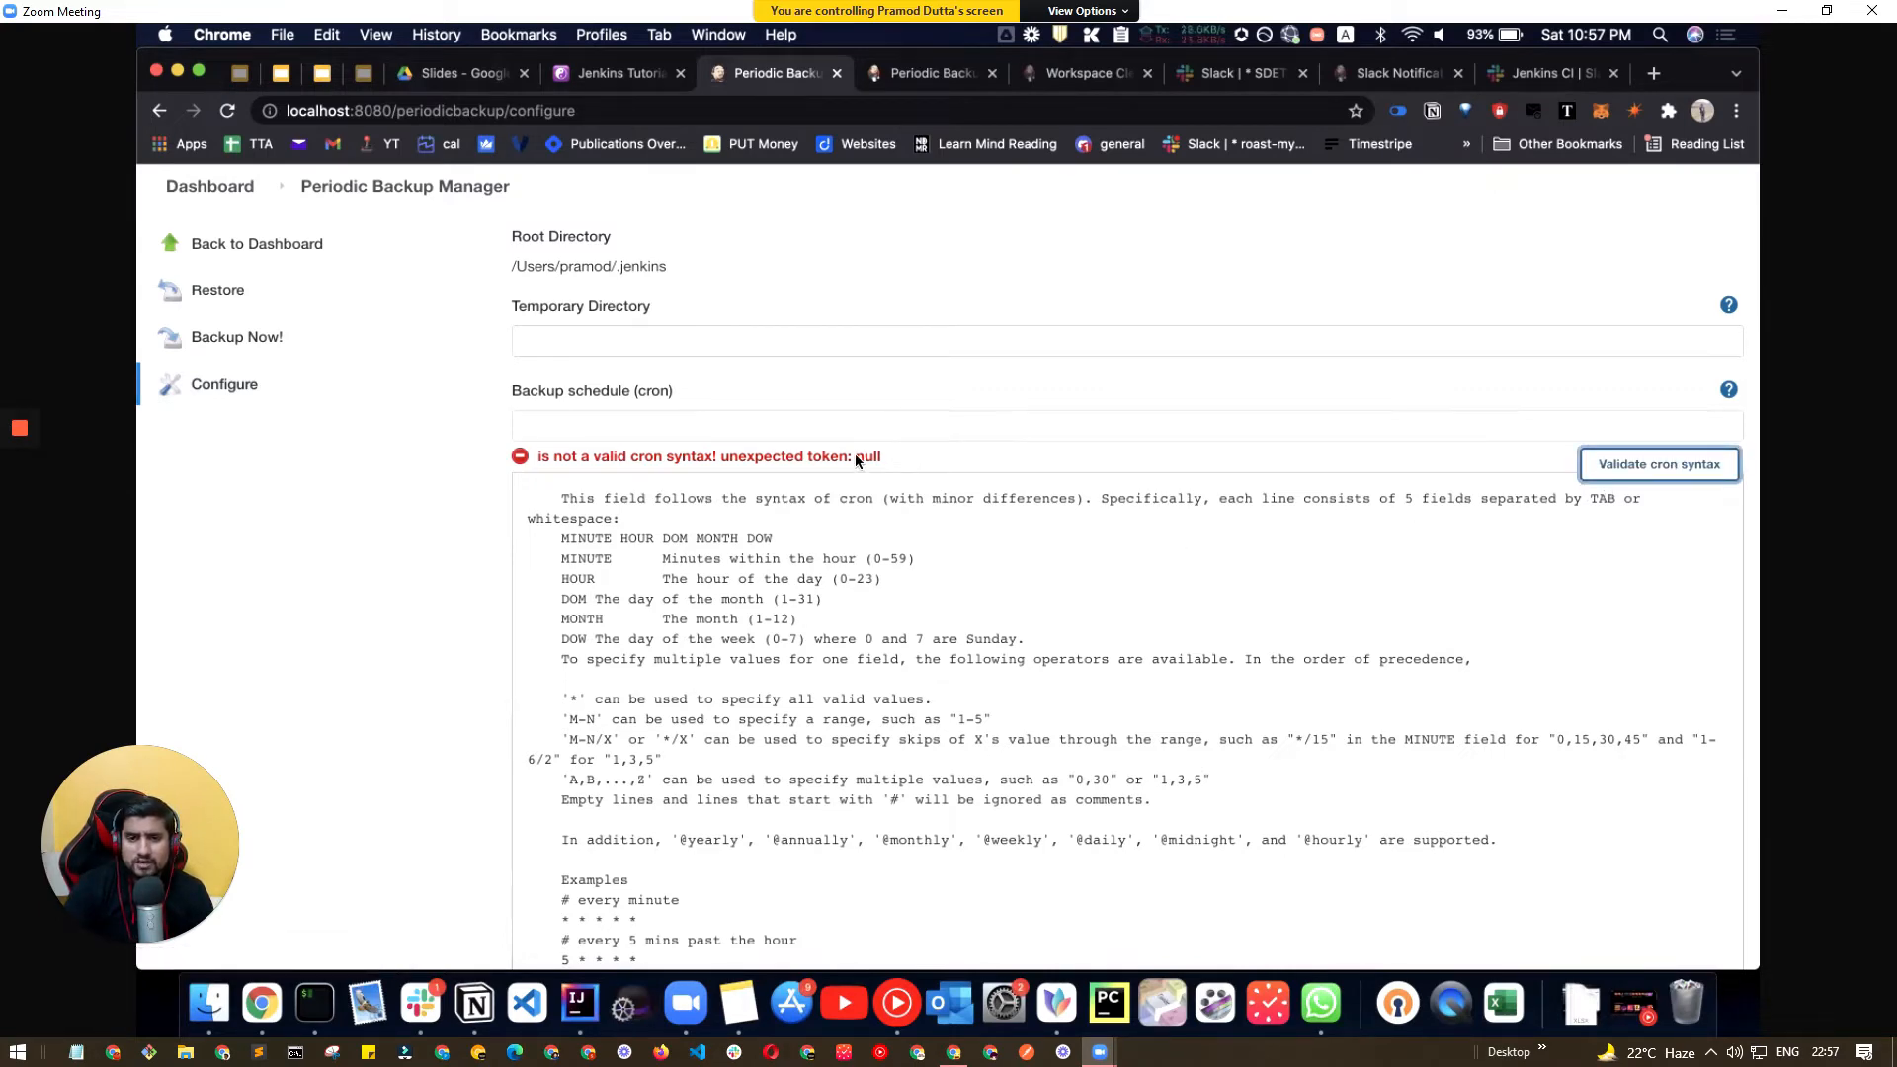
{"action": "key", "text": "shift+Tab"}
{"action": "scroll", "coordinate": [662, 474], "scroll_direction": "down", "scroll_amount": 5}
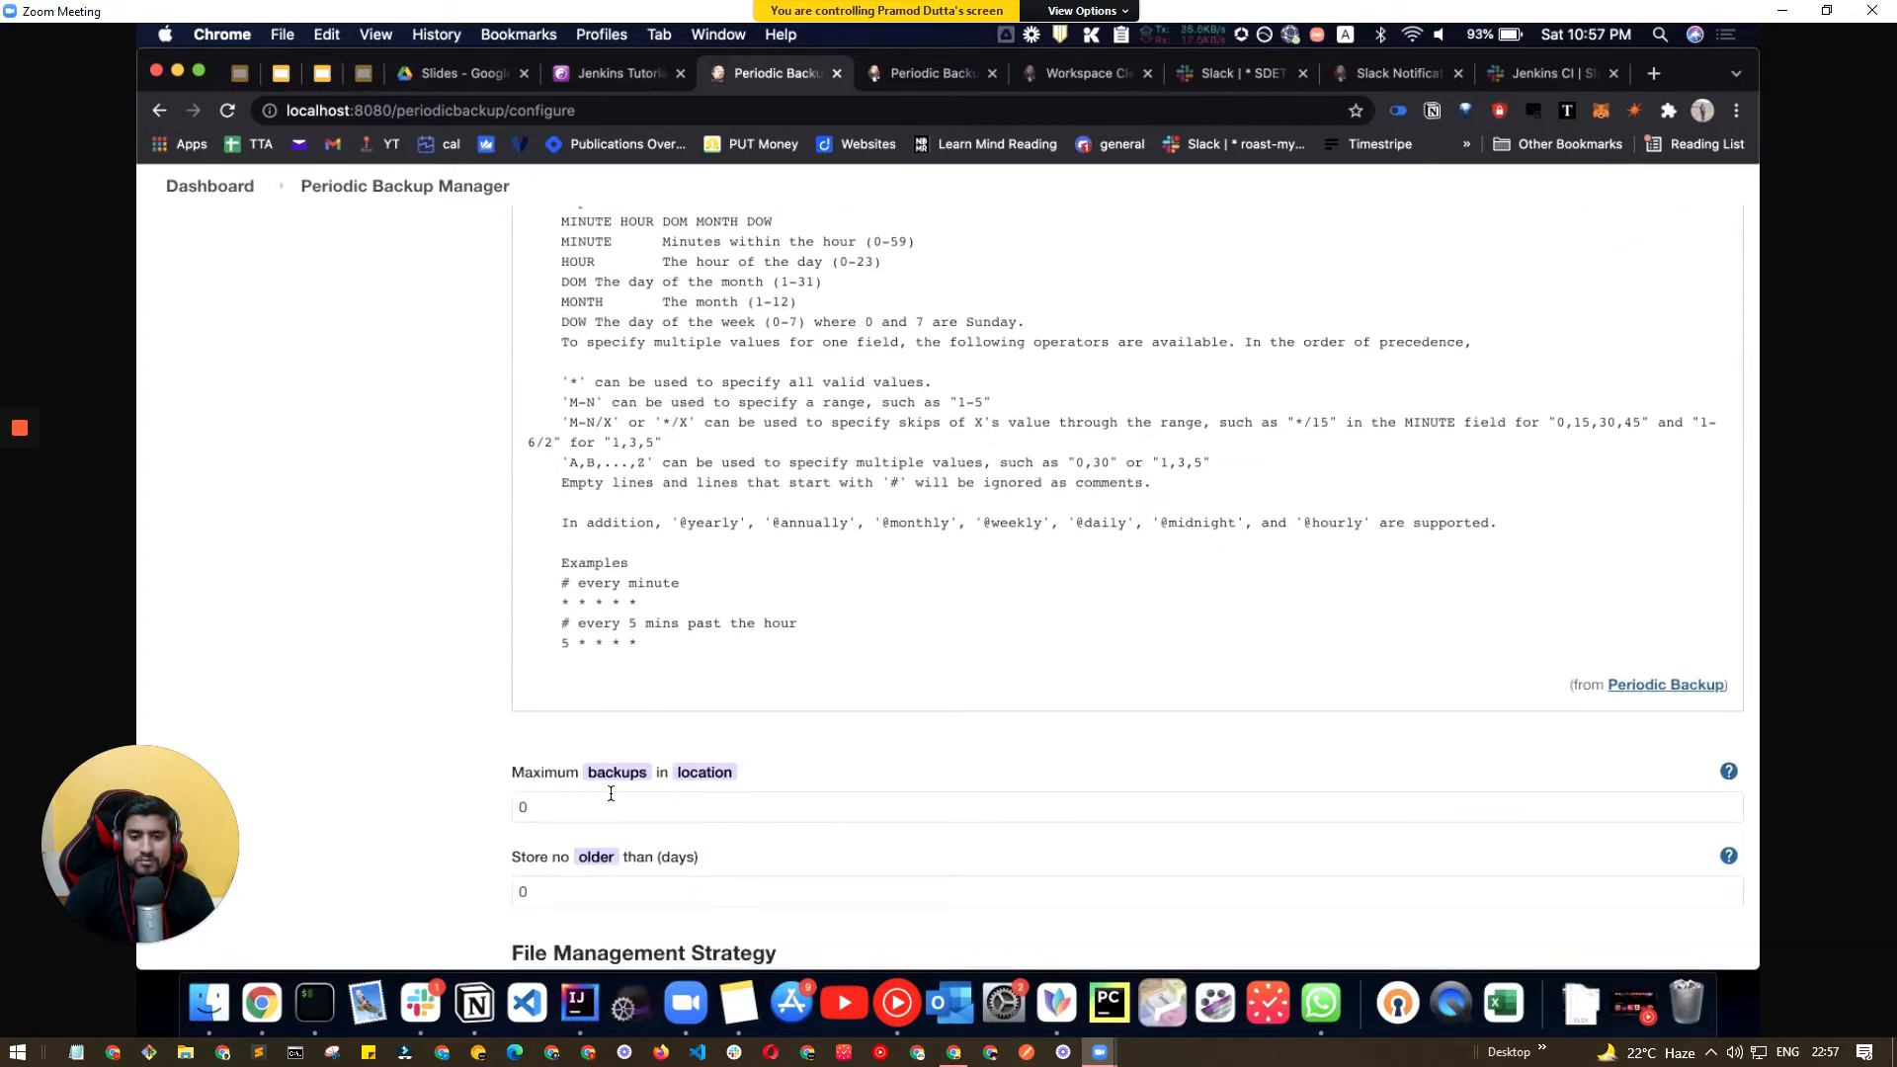
- Add ZipStorage as the storage strategy and try to save the backup configuration
{"action": "left_click_drag", "start_coordinate": [537, 808], "coordinate": [444, 808]}
{"action": "scroll", "coordinate": [480, 672], "scroll_direction": "down", "scroll_amount": 3}
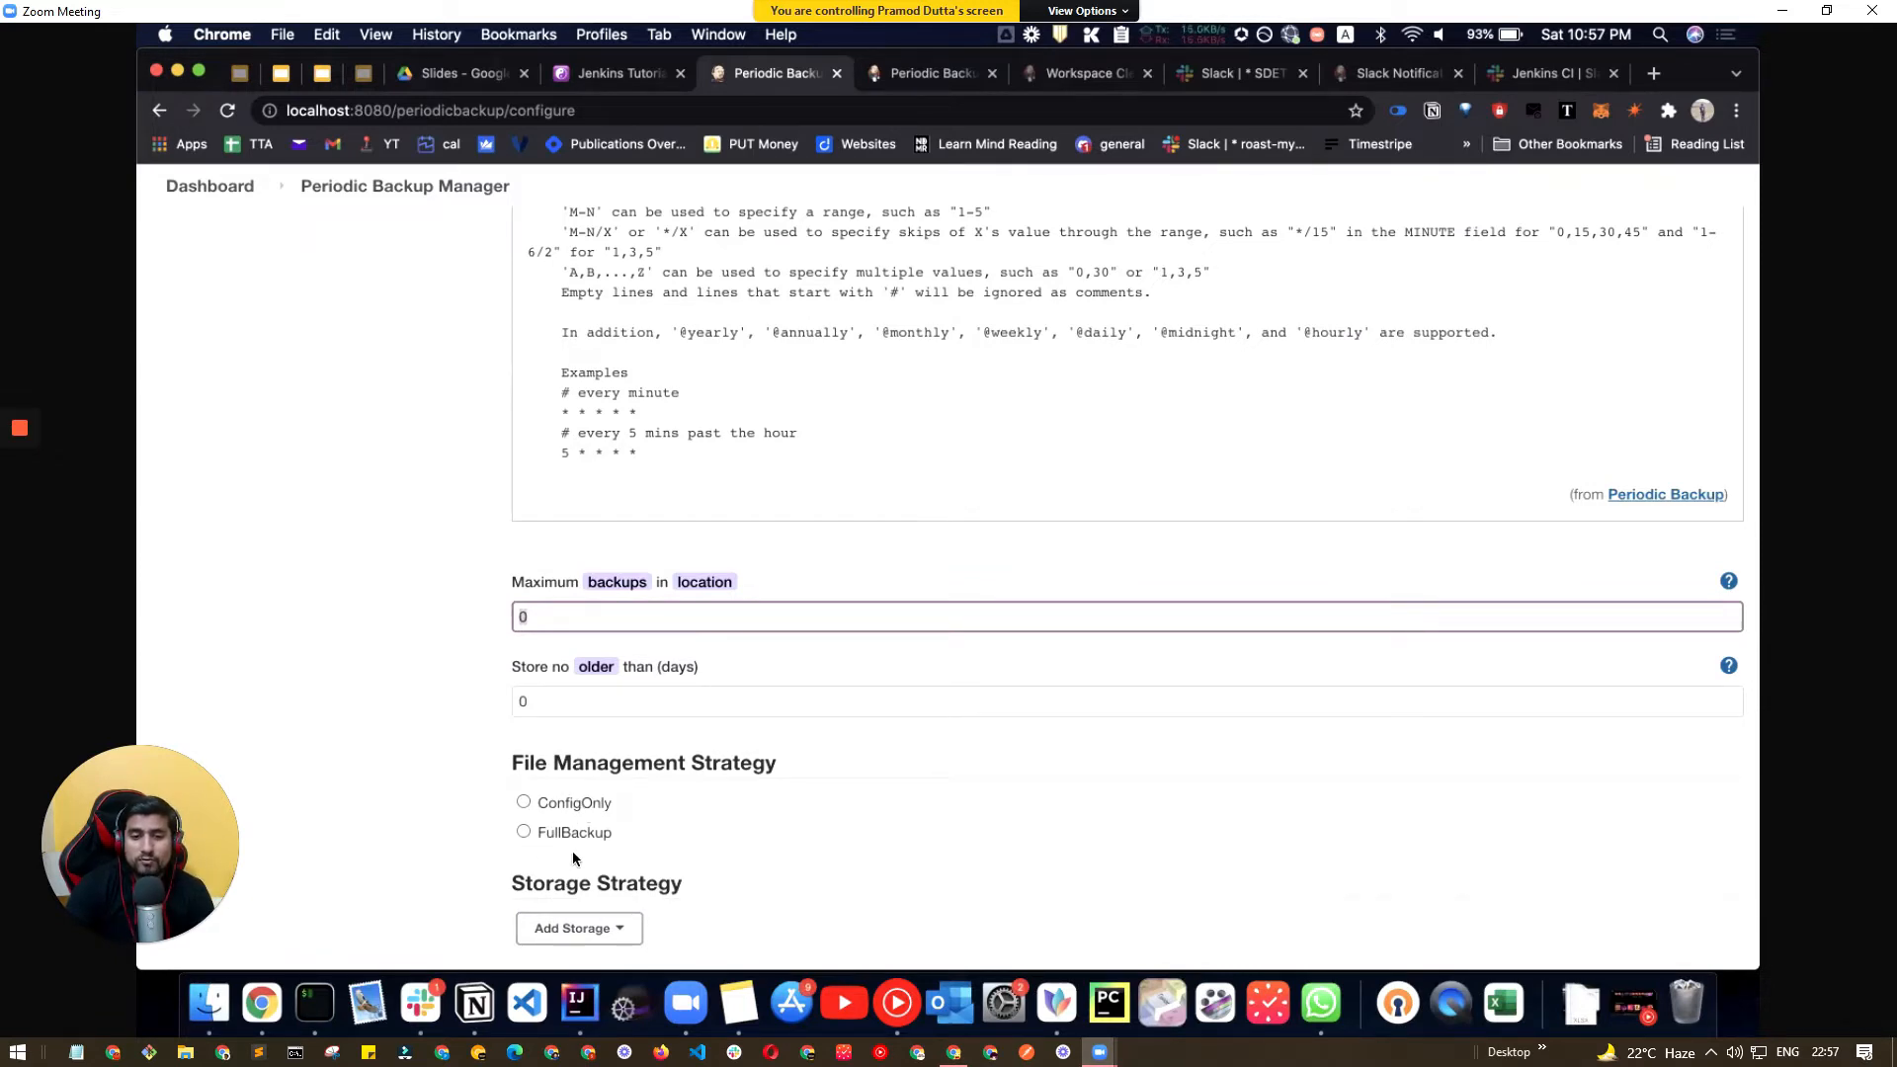
{"action": "scroll", "coordinate": [578, 840], "scroll_direction": "down", "scroll_amount": 1}
{"action": "left_click", "coordinate": [602, 909]}
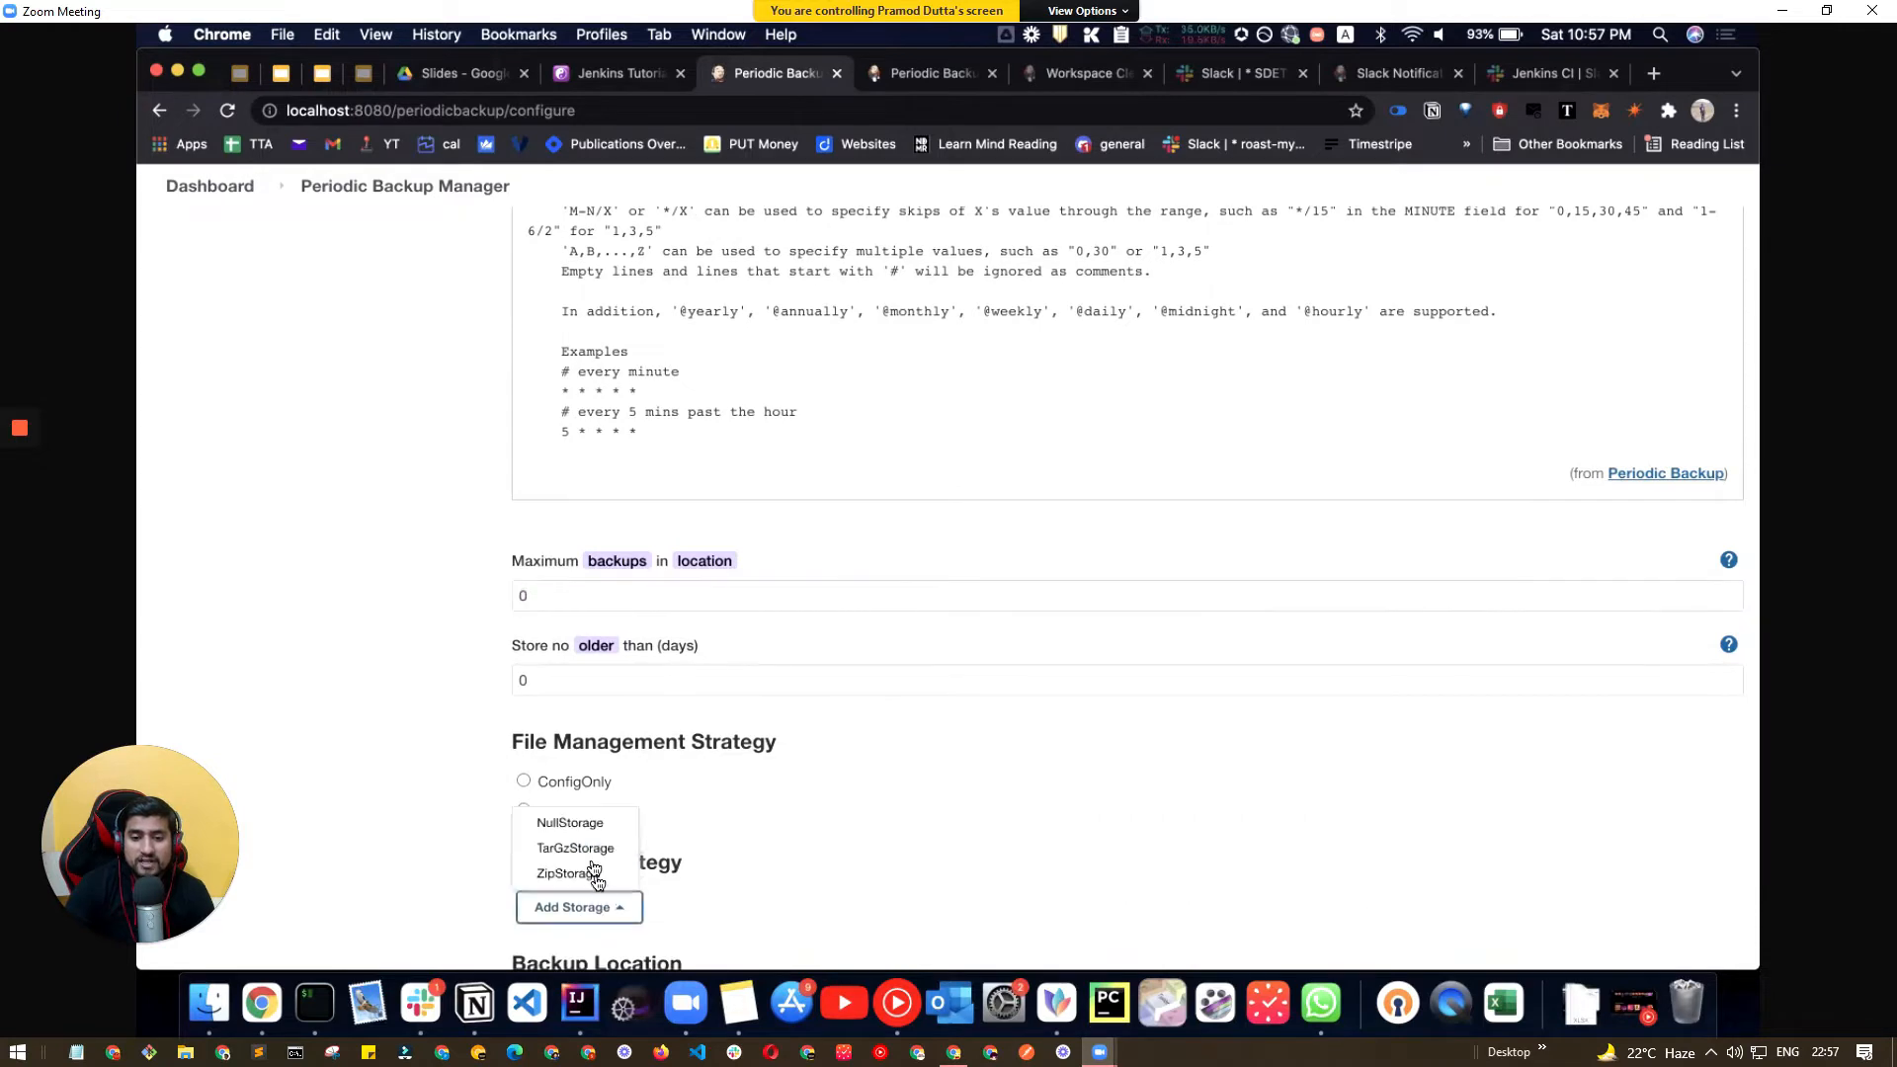
{"action": "left_click", "coordinate": [569, 874]}
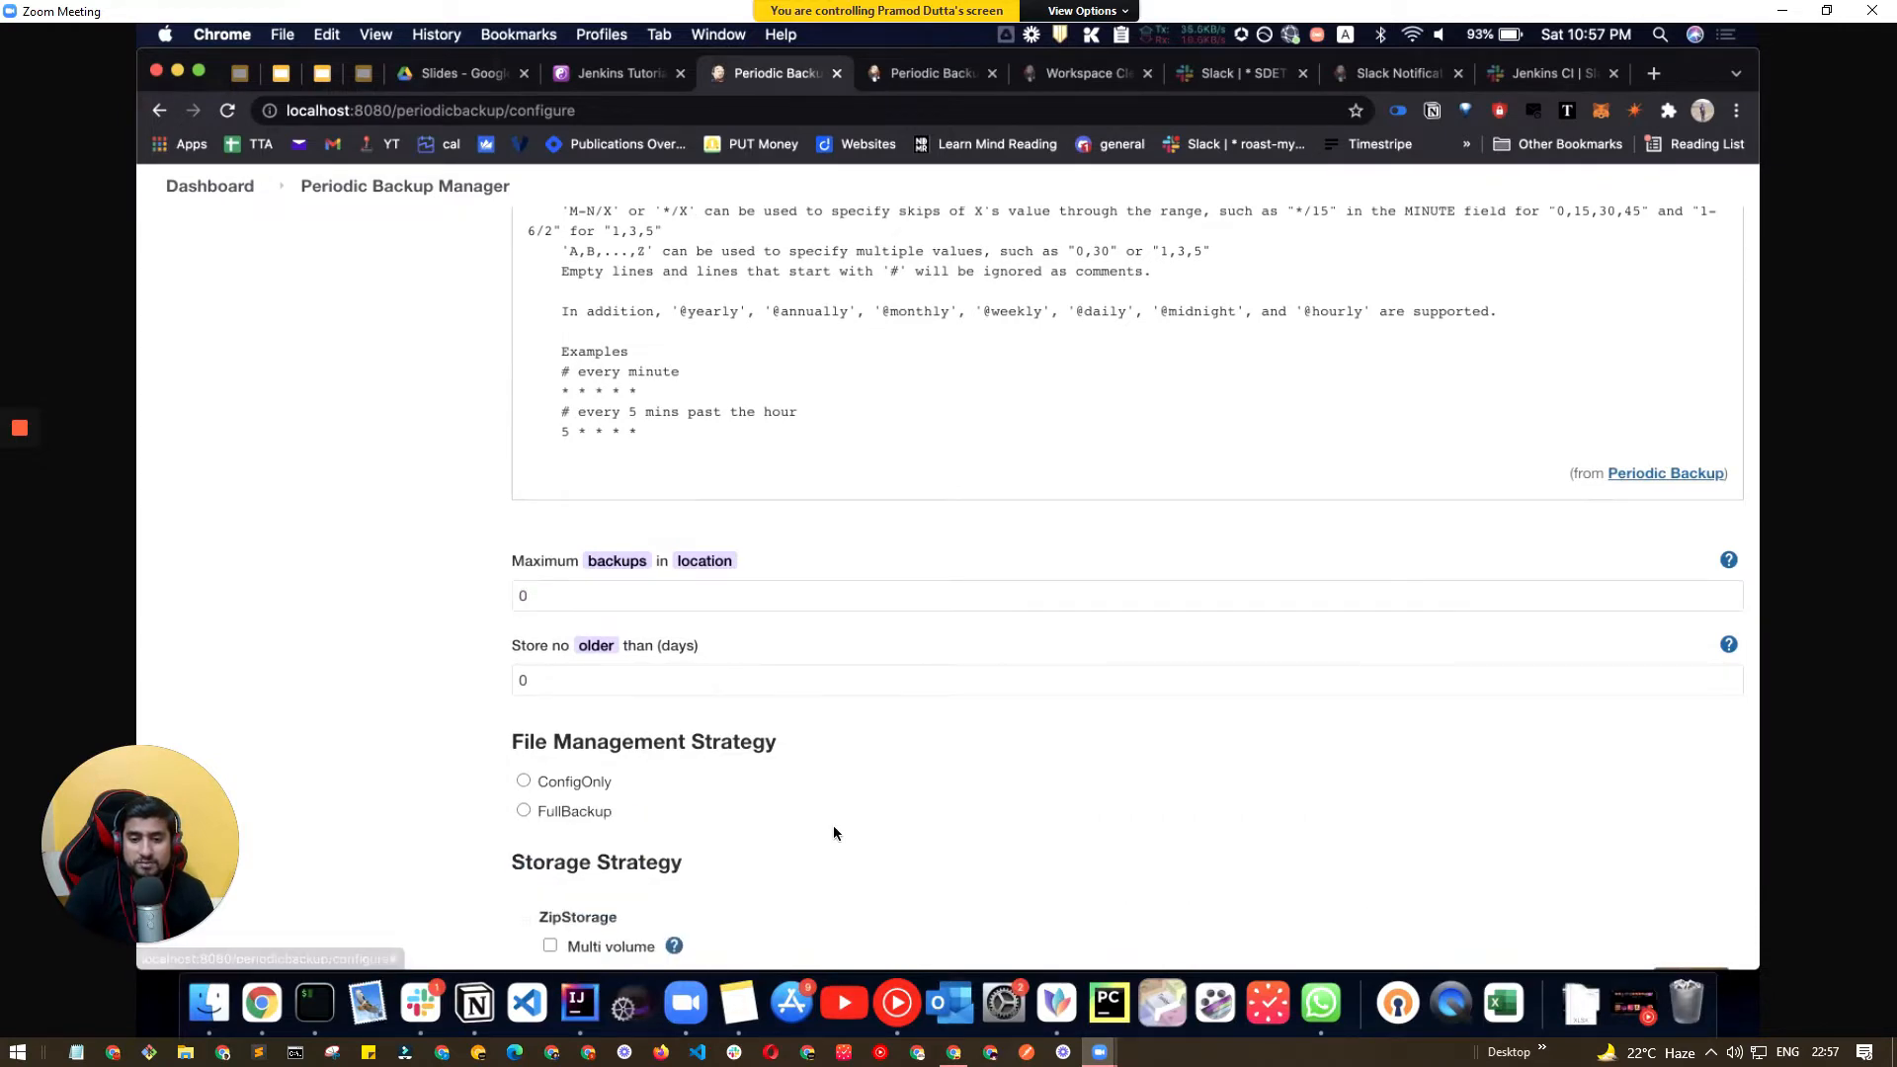
{"action": "scroll", "coordinate": [836, 804], "scroll_direction": "down", "scroll_amount": 5}
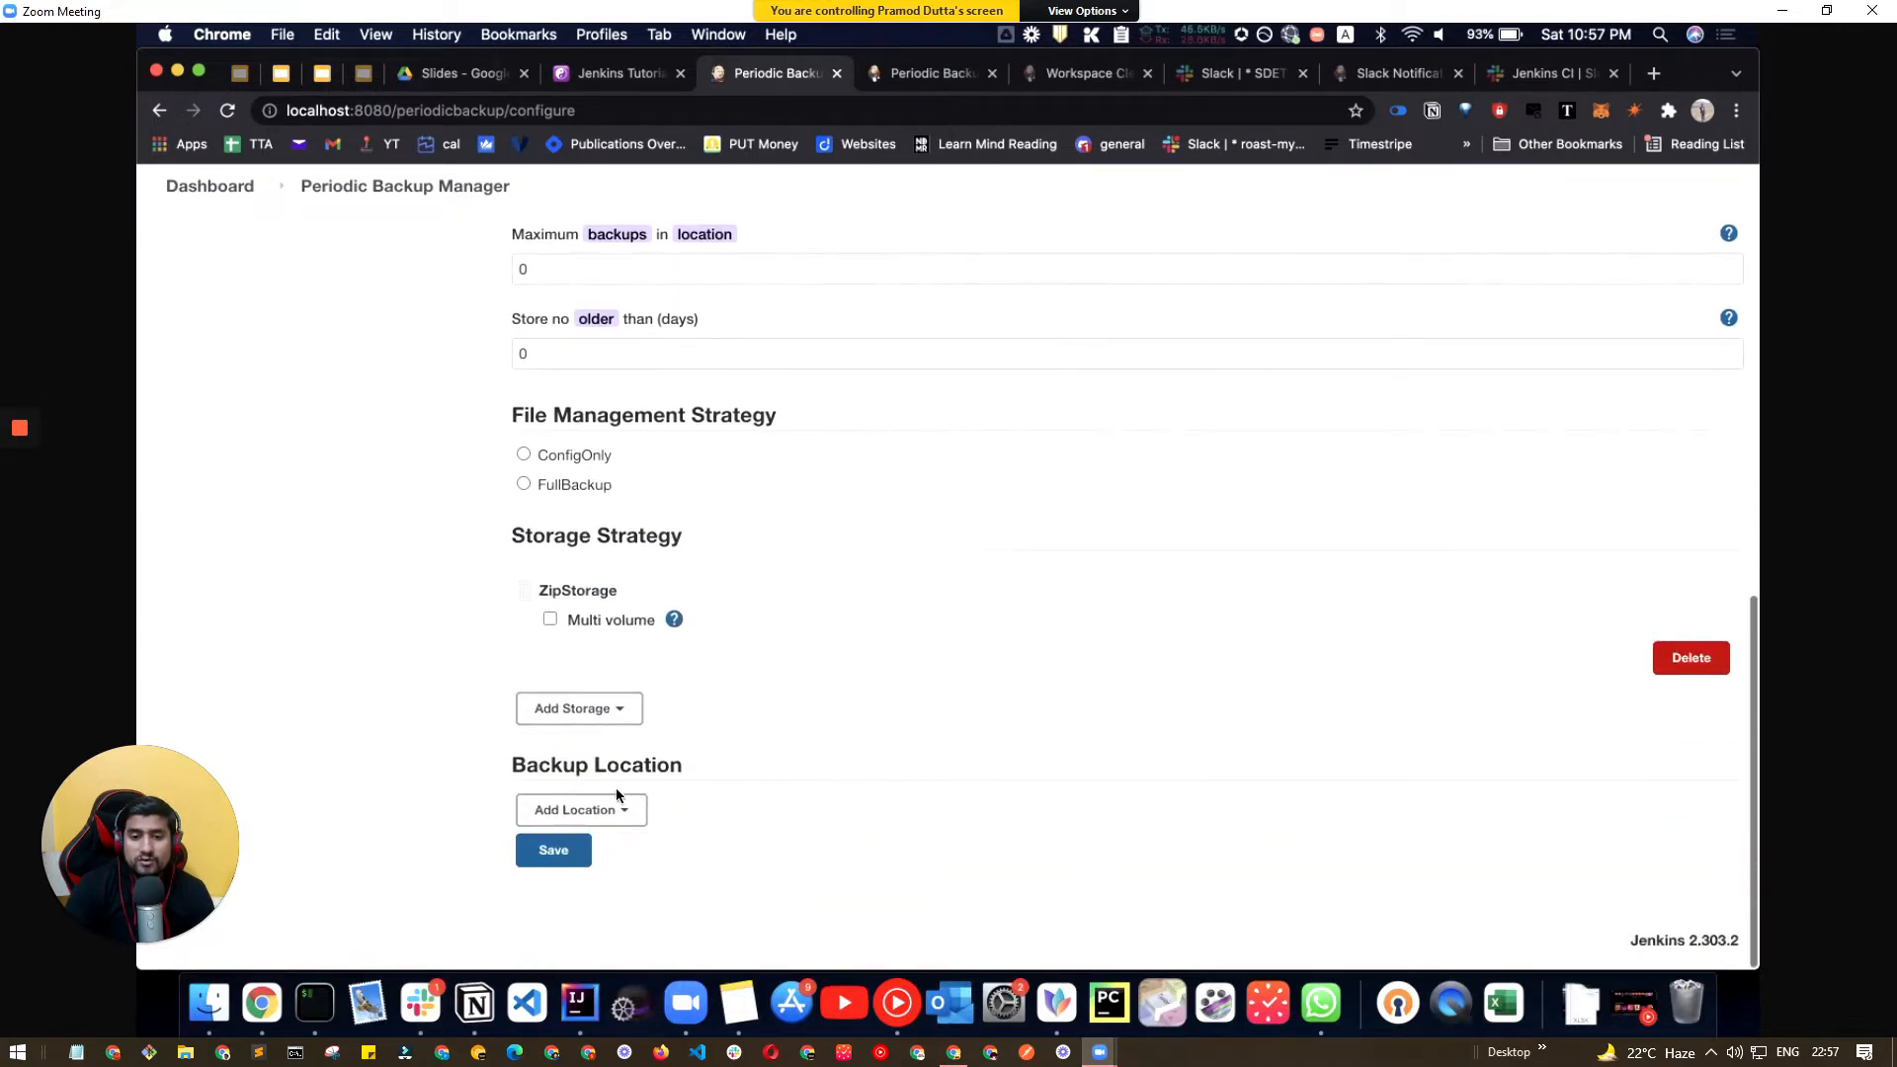
{"action": "left_click", "coordinate": [579, 848]}
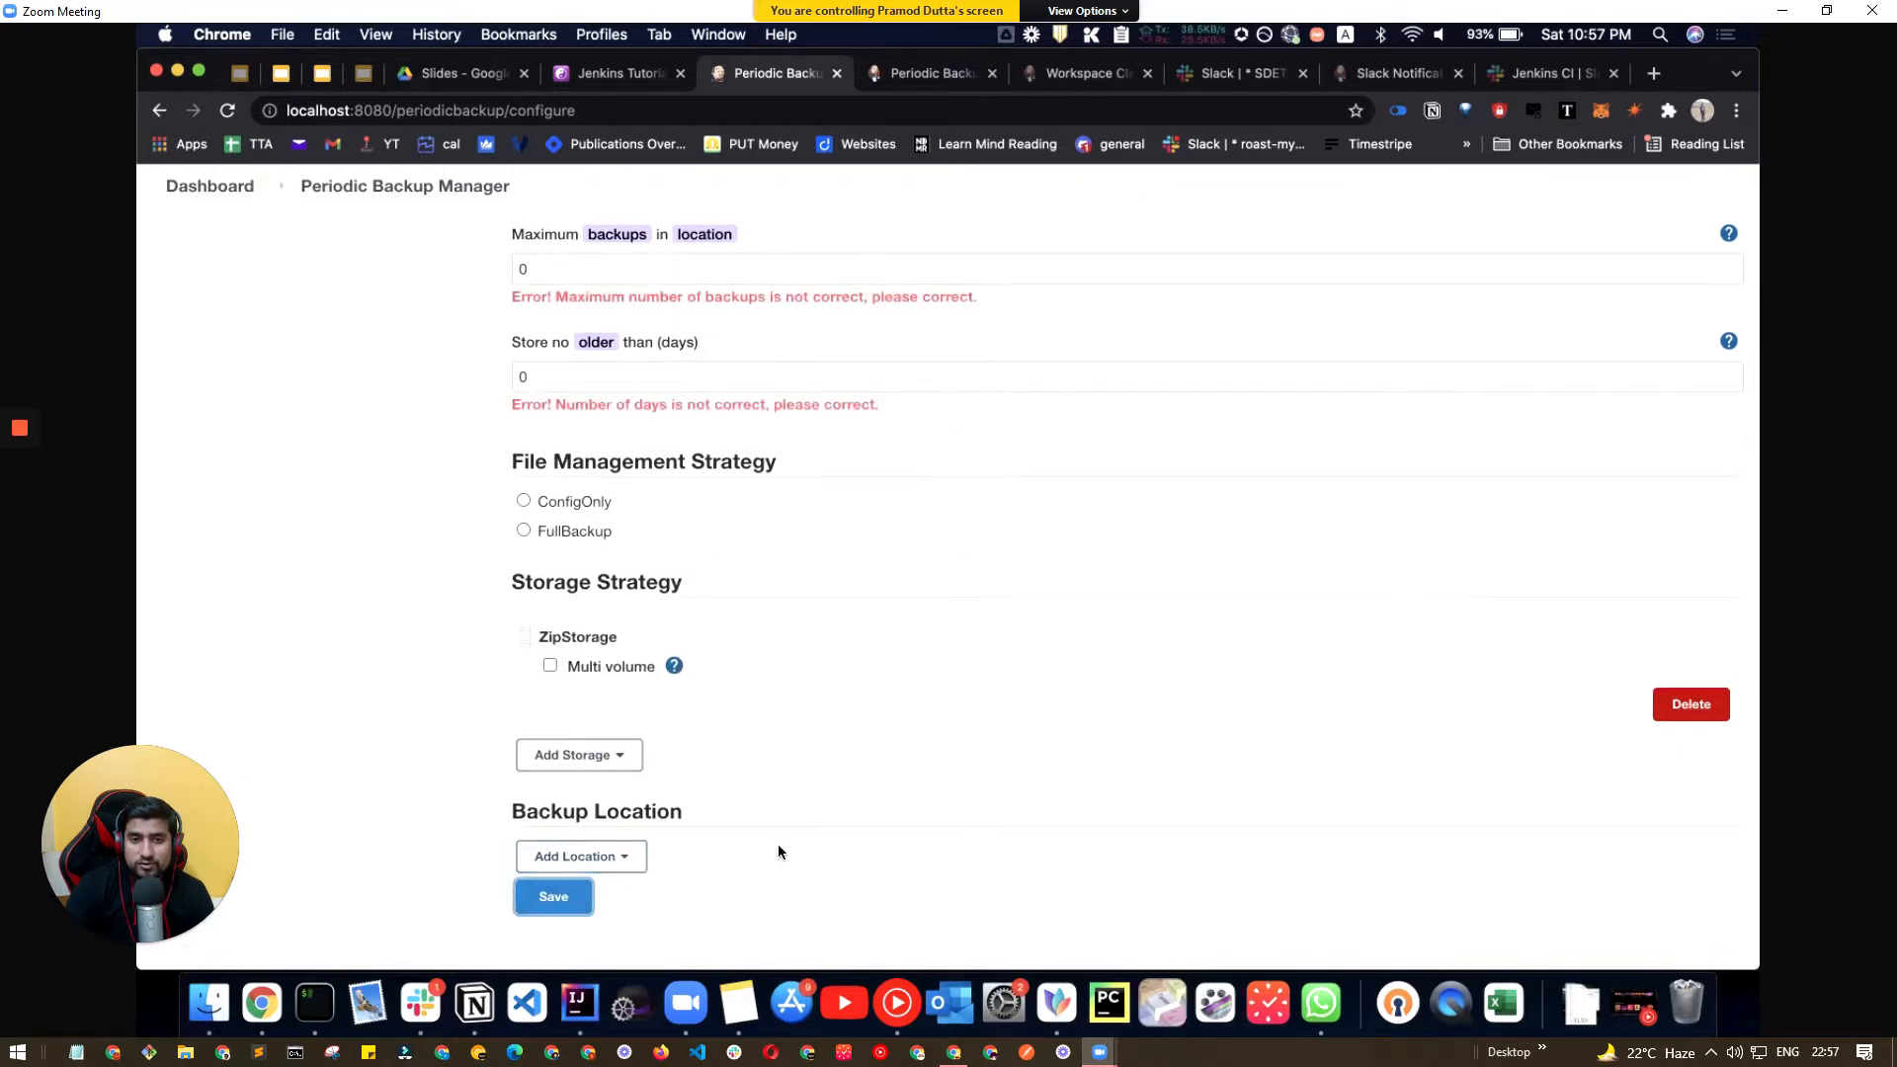
- Copy the root directory path into the Temporary Directory setting
{"action": "scroll", "coordinate": [763, 800], "scroll_direction": "up", "scroll_amount": 8}
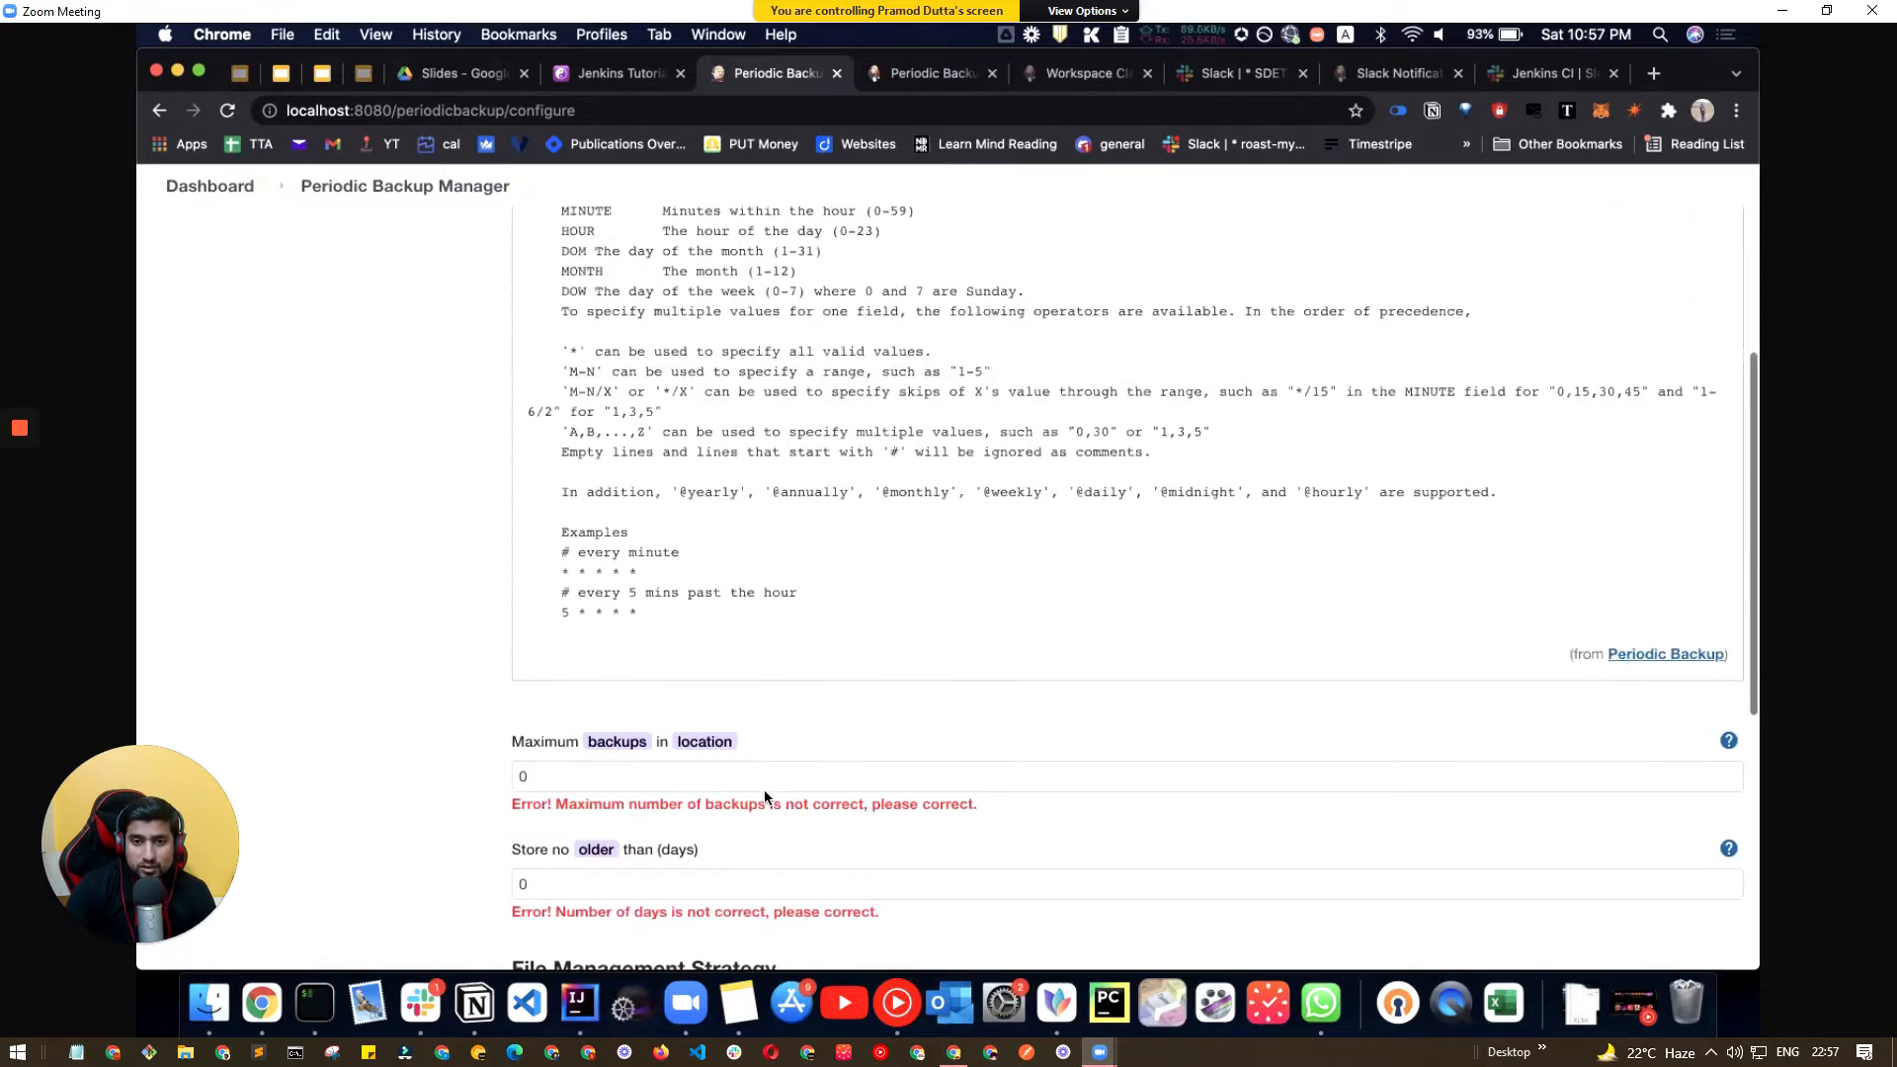
{"action": "scroll", "coordinate": [765, 796], "scroll_direction": "up", "scroll_amount": 3}
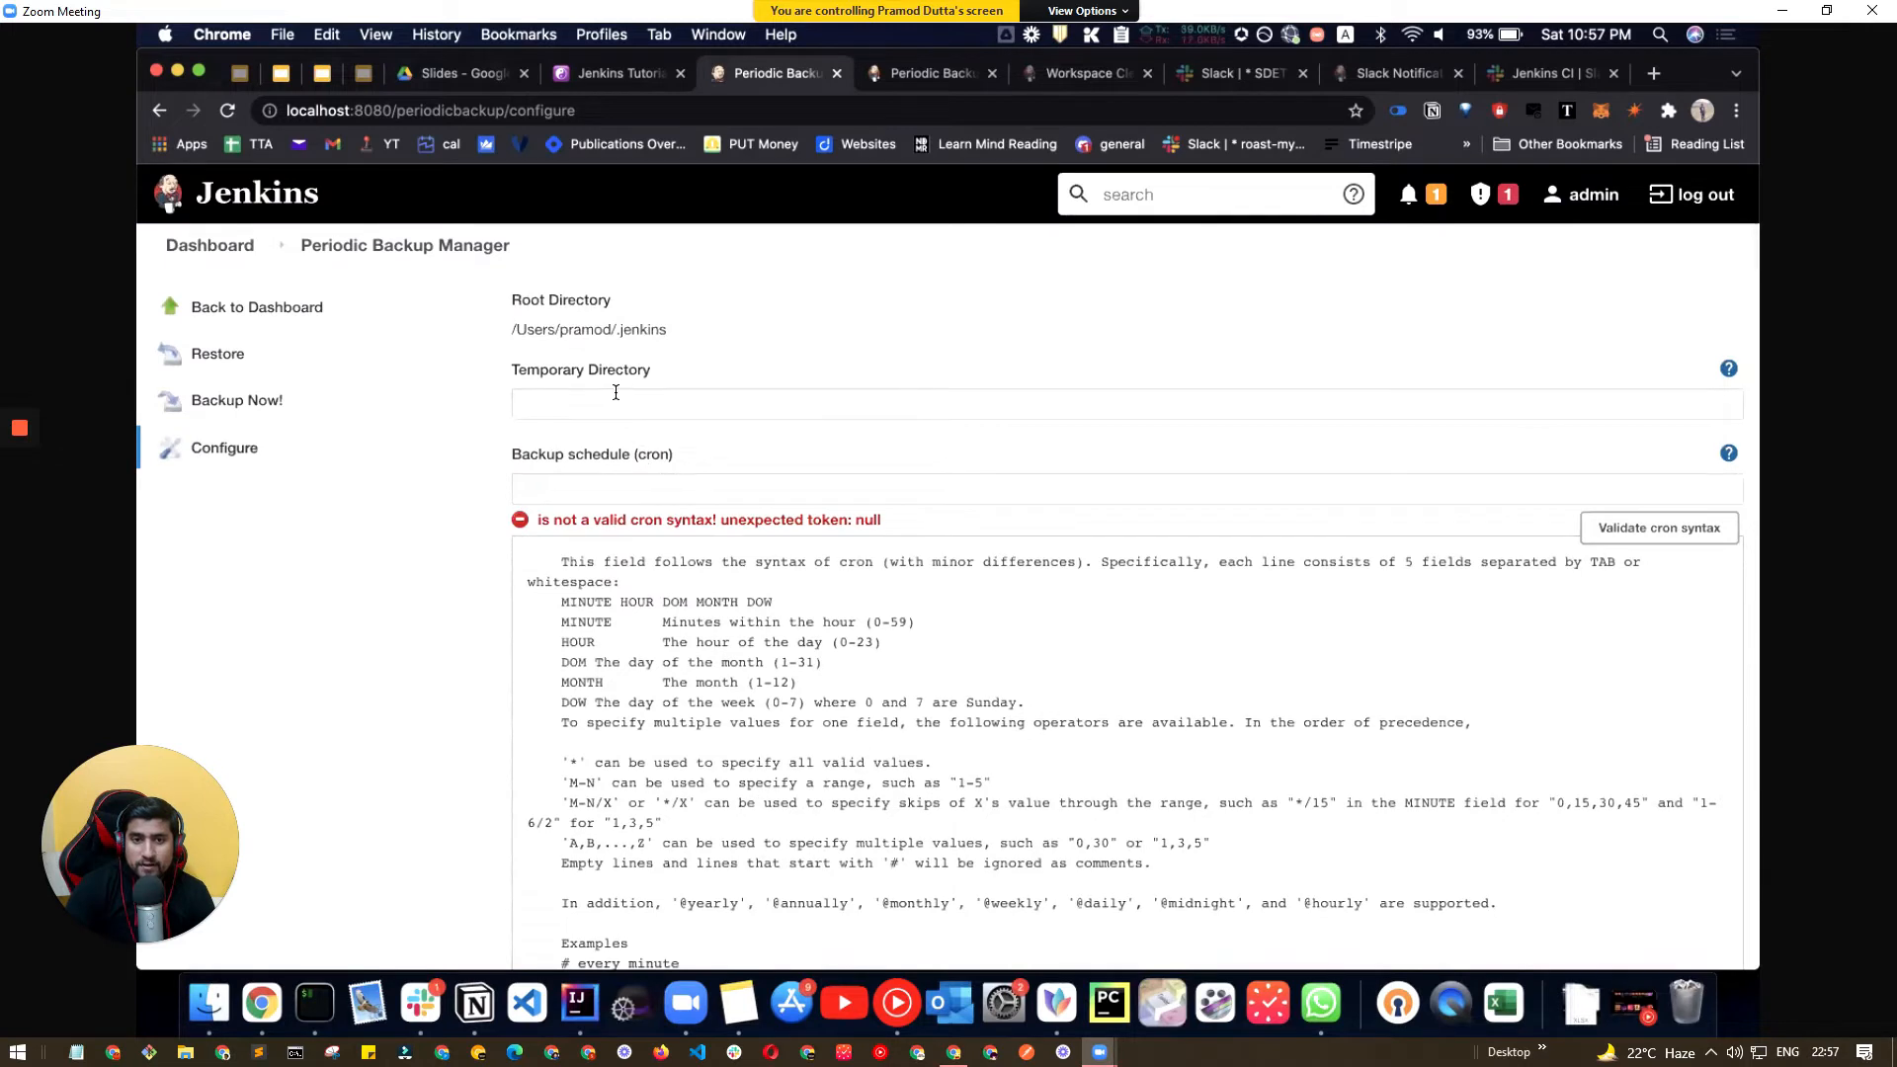
{"action": "left_click", "coordinate": [614, 397]}
{"action": "double_click", "coordinate": [625, 325]}
{"action": "left_click", "coordinate": [657, 329]}
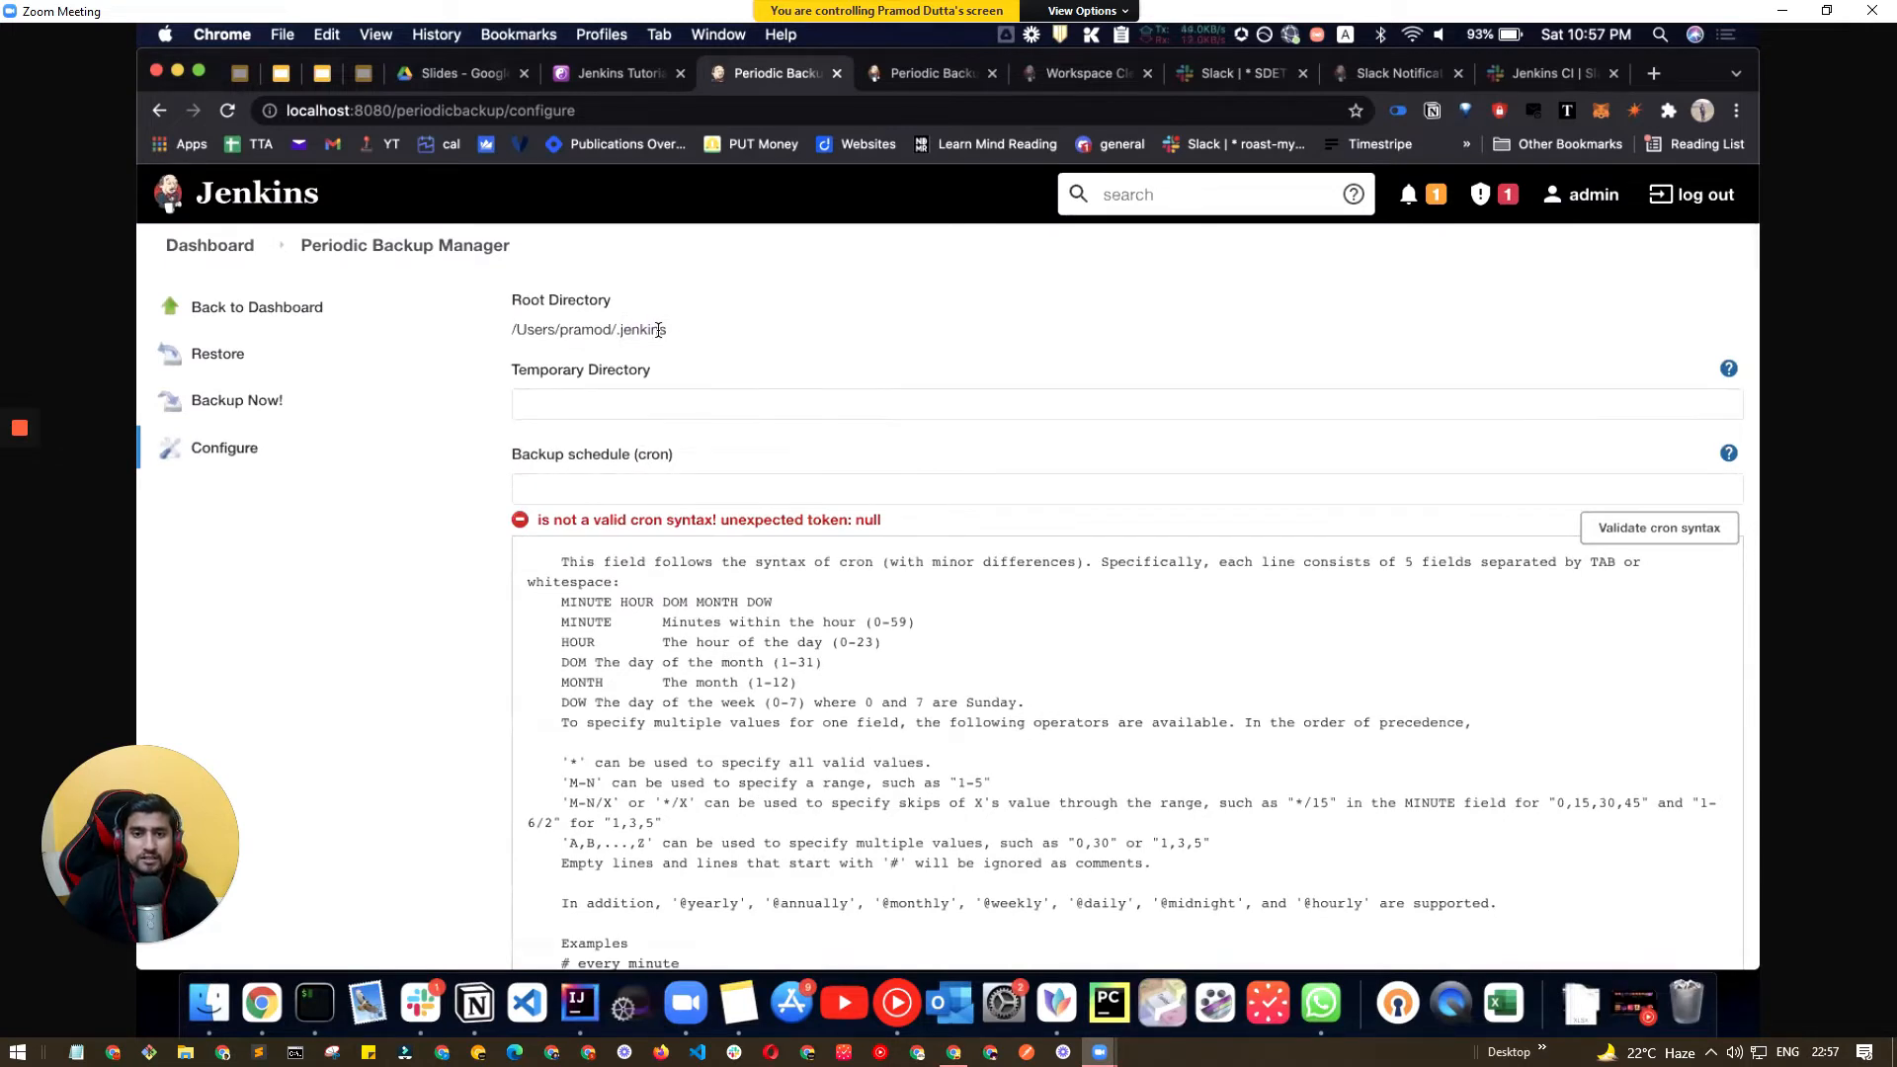
{"action": "left_click_drag", "start_coordinate": [664, 333], "coordinate": [515, 331]}
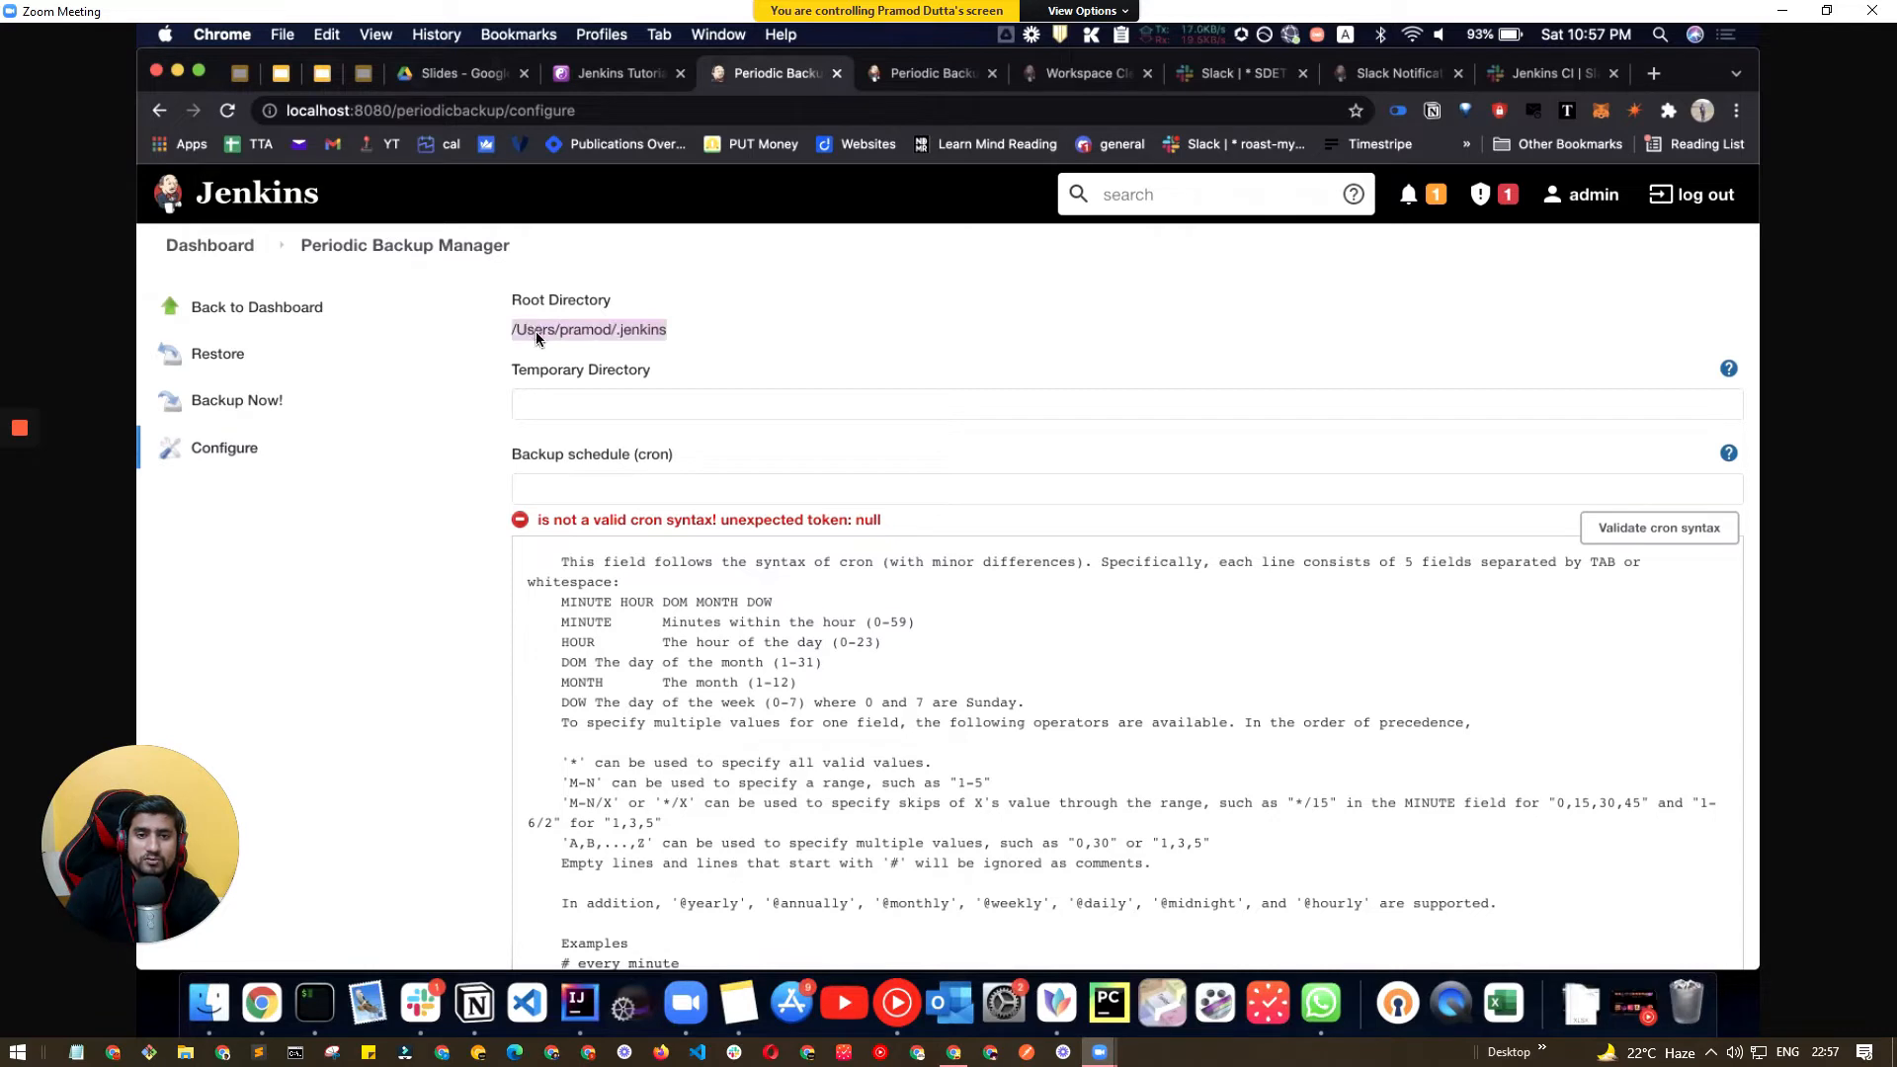
{"action": "right_click", "coordinate": [537, 335]}
{"action": "left_click", "coordinate": [582, 384]}
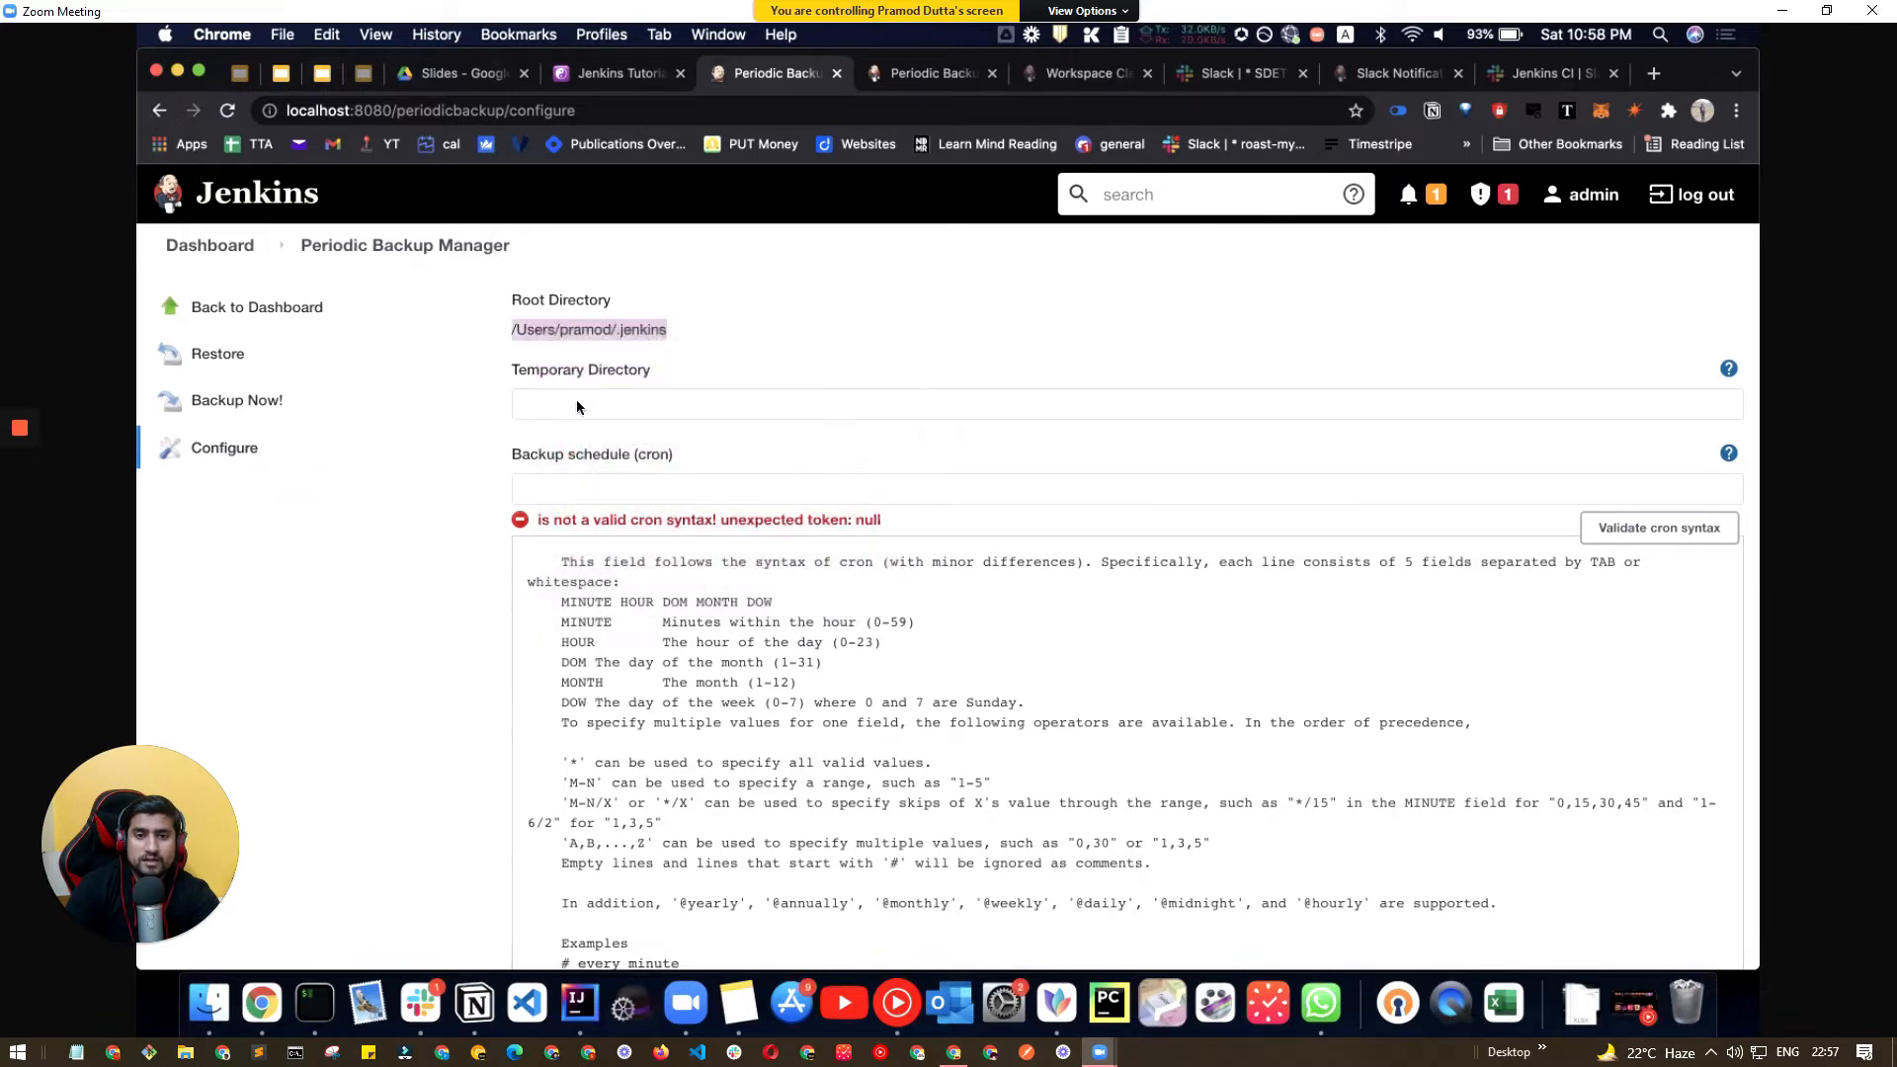
{"action": "left_click", "coordinate": [579, 406]}
{"action": "right_click", "coordinate": [578, 408]}
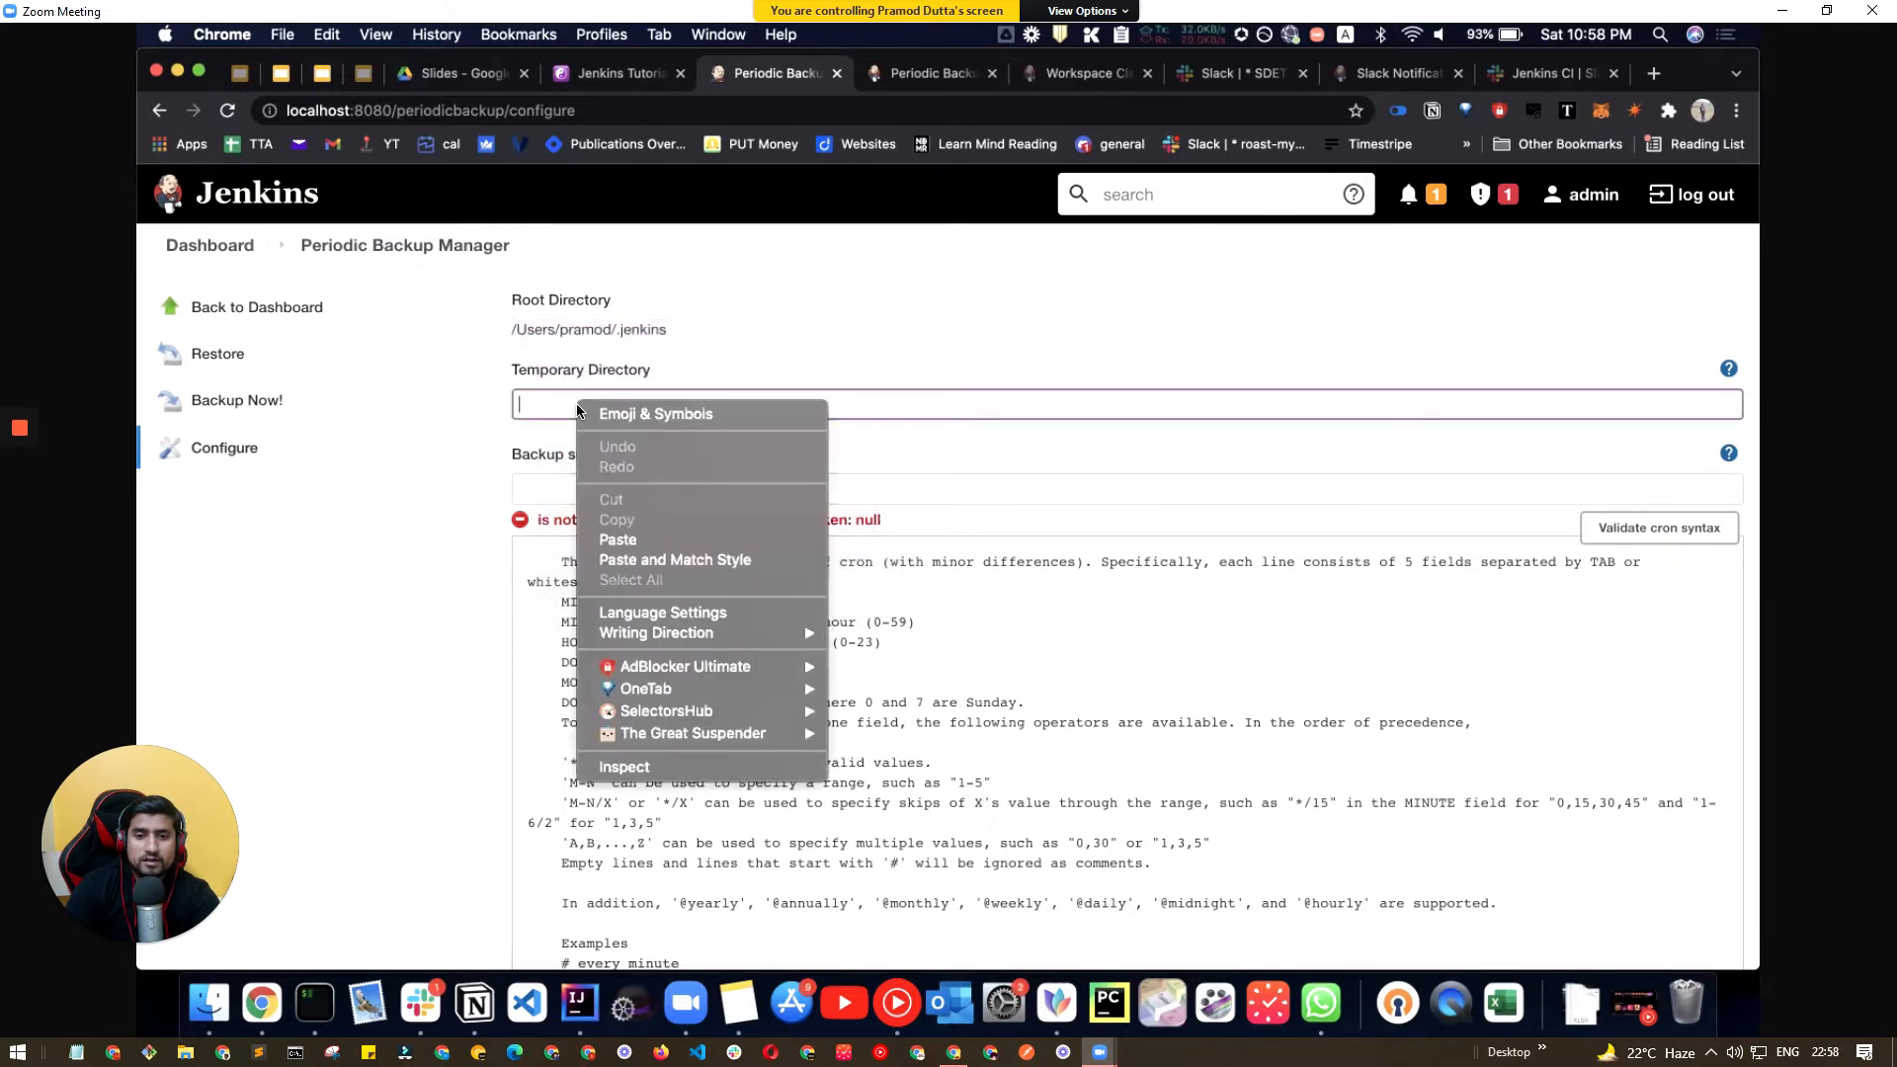
{"action": "left_click", "coordinate": [618, 539]}
- Set the backup schedule to "* * * * *" for every minute, validate its cron syntax and close the schedule's help
{"action": "left_click", "coordinate": [685, 491]}
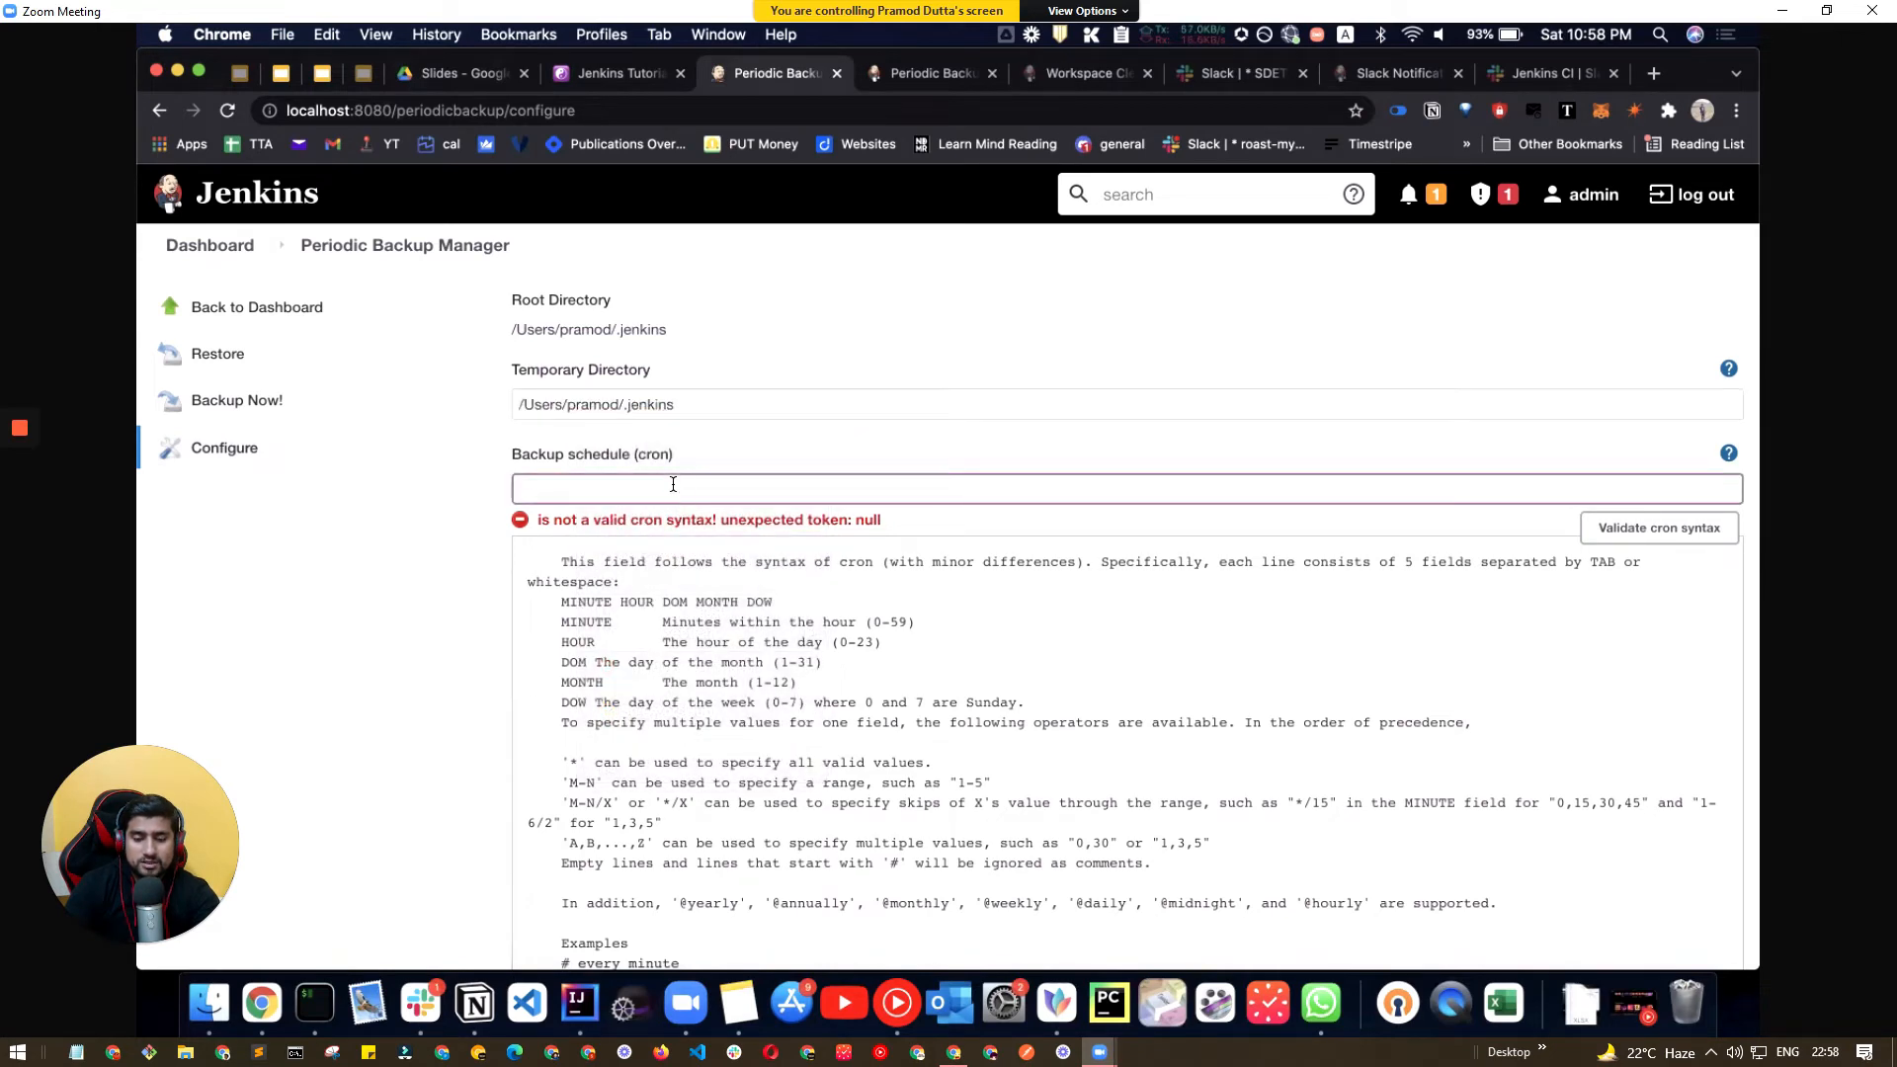
{"action": "scroll", "coordinate": [635, 869], "scroll_direction": "down", "scroll_amount": 1}
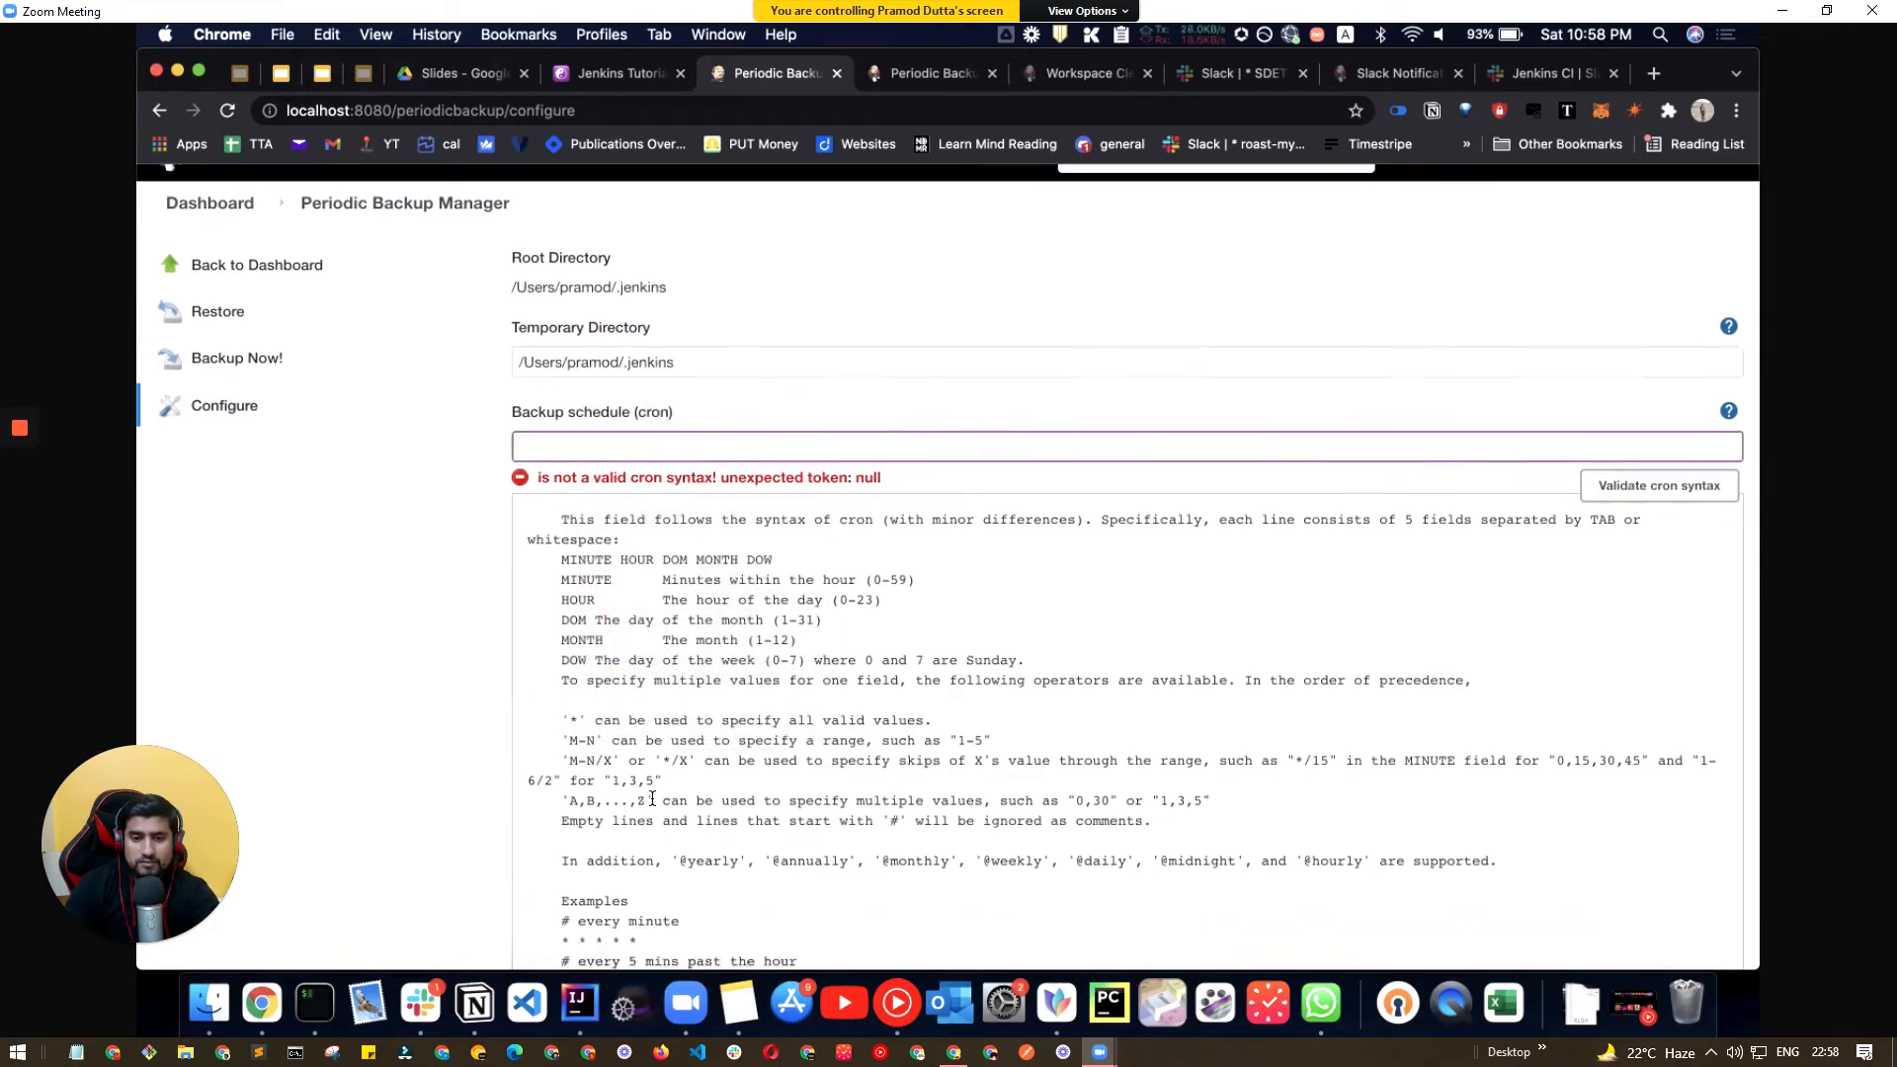
{"action": "left_click_drag", "start_coordinate": [557, 939], "coordinate": [591, 918]}
{"action": "scroll", "coordinate": [636, 863], "scroll_direction": "down", "scroll_amount": 1}
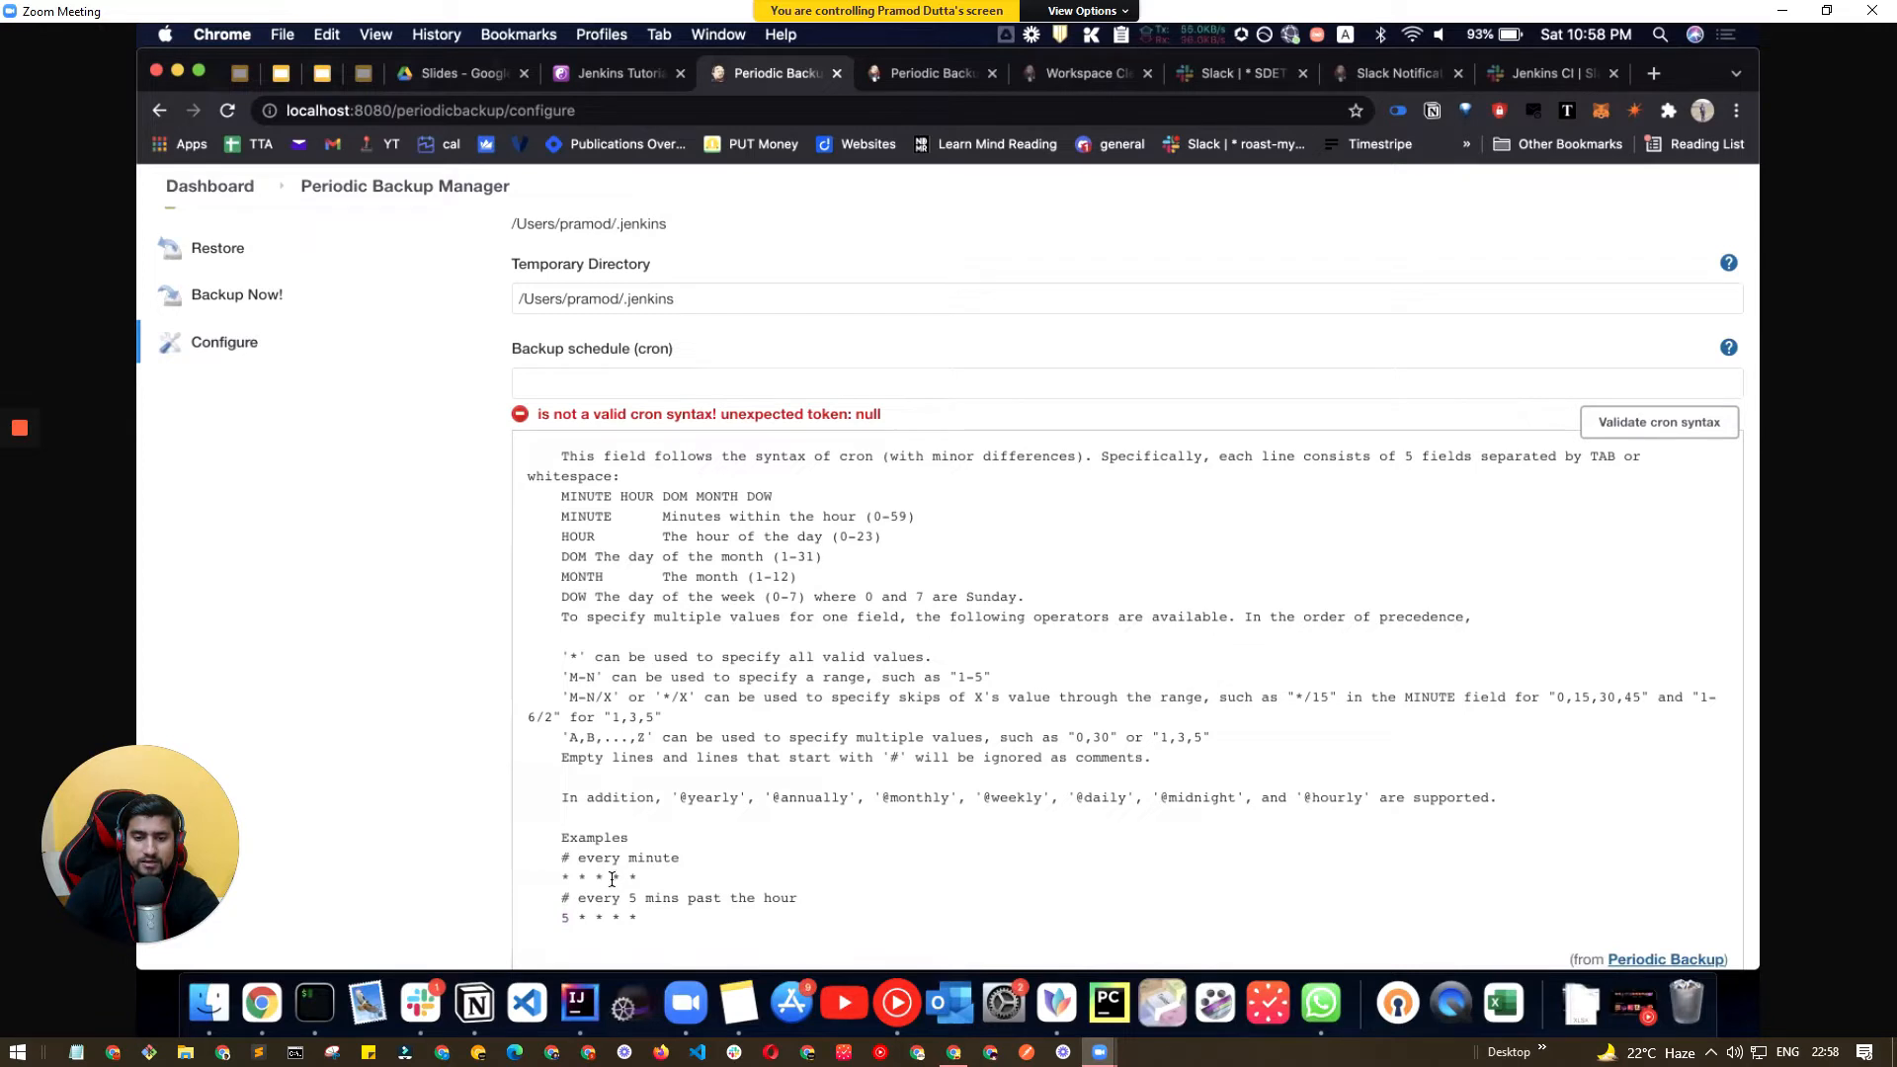
{"action": "left_click", "coordinate": [585, 392]}
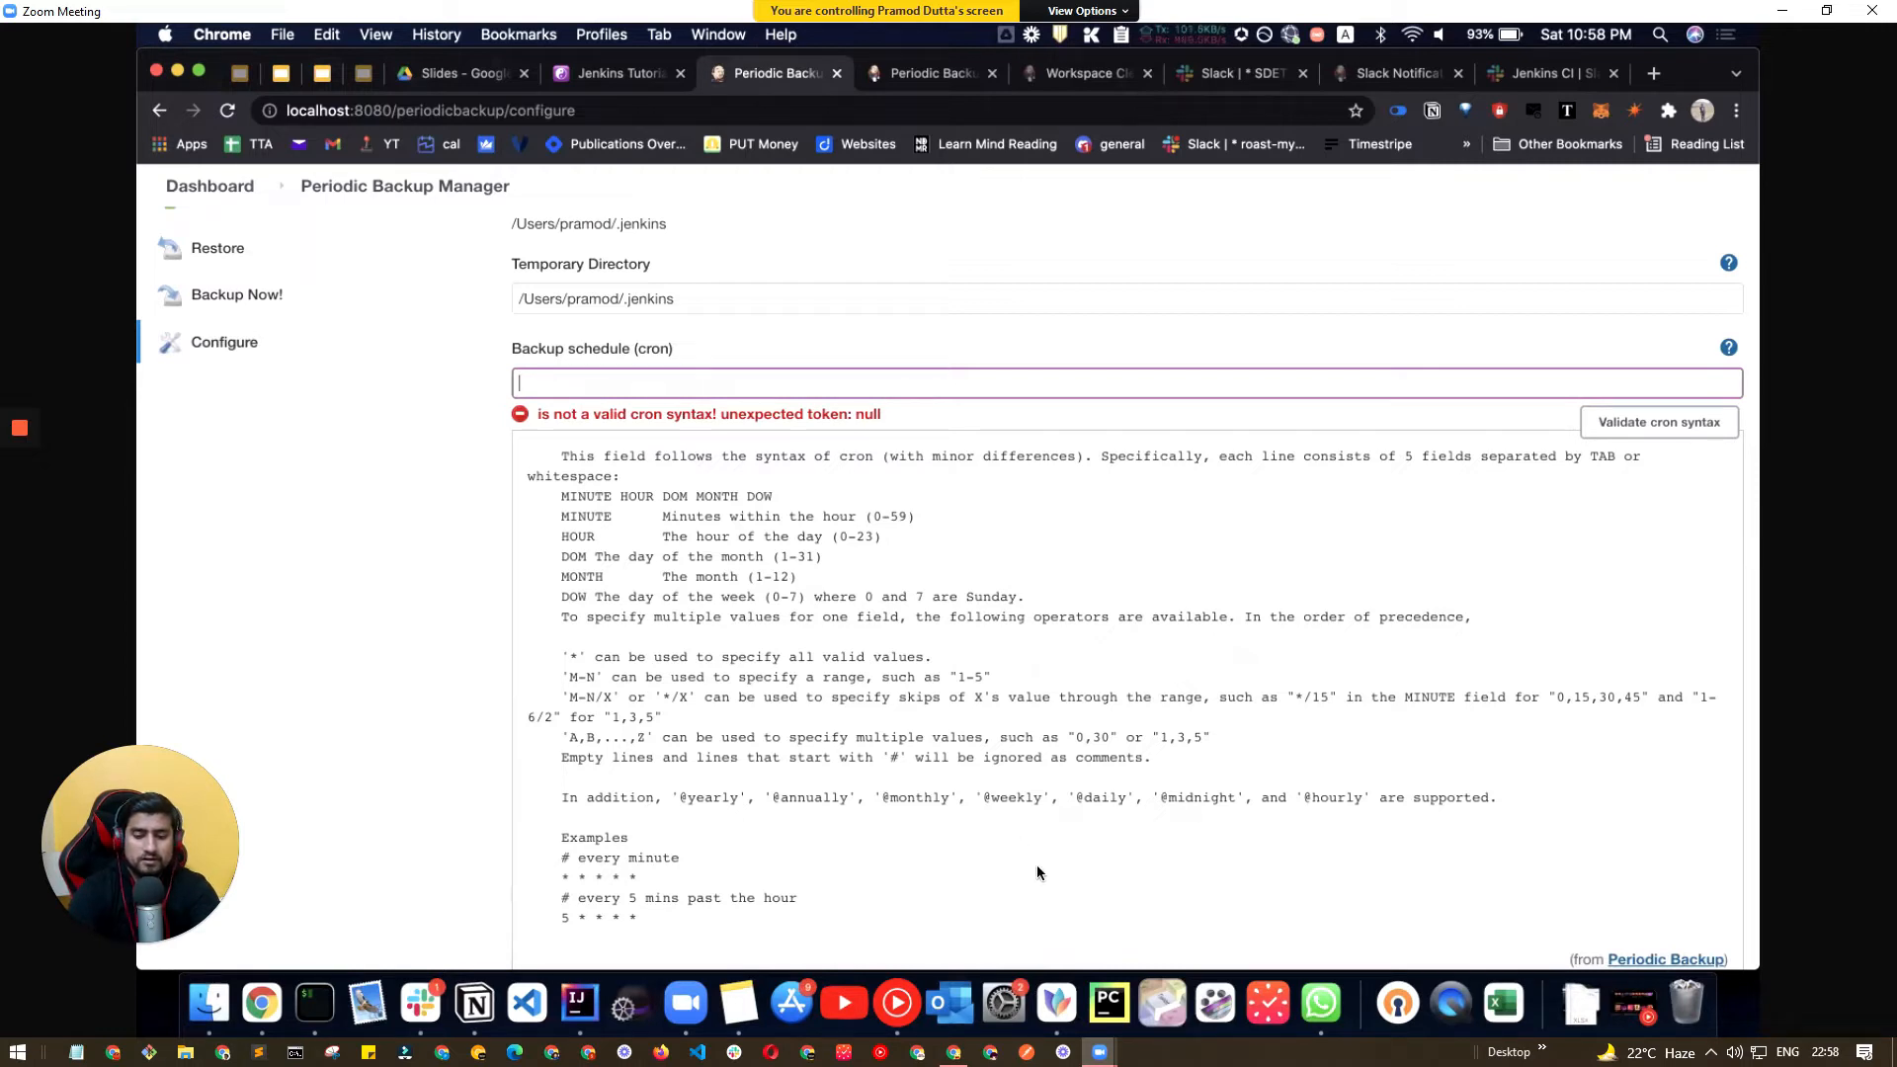
{"action": "type", "text": "*"}
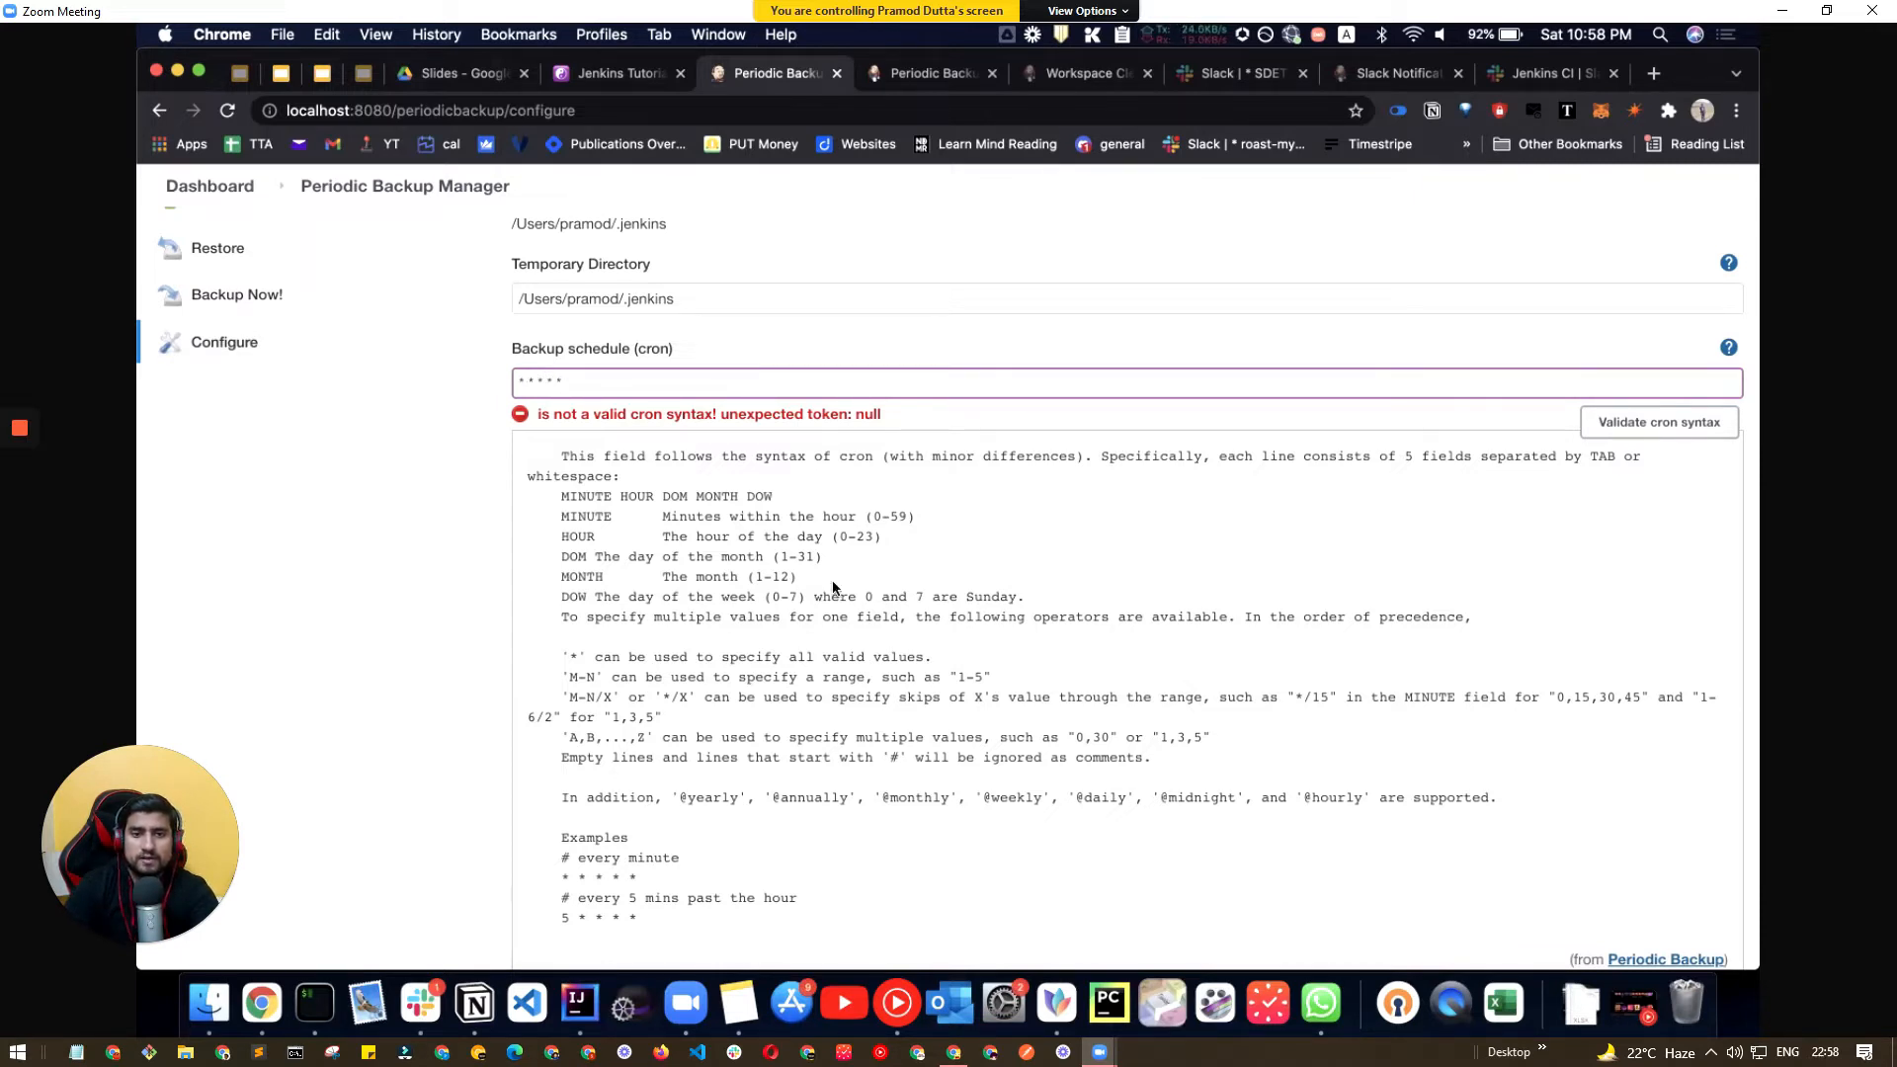
{"action": "left_click", "coordinate": [868, 360]}
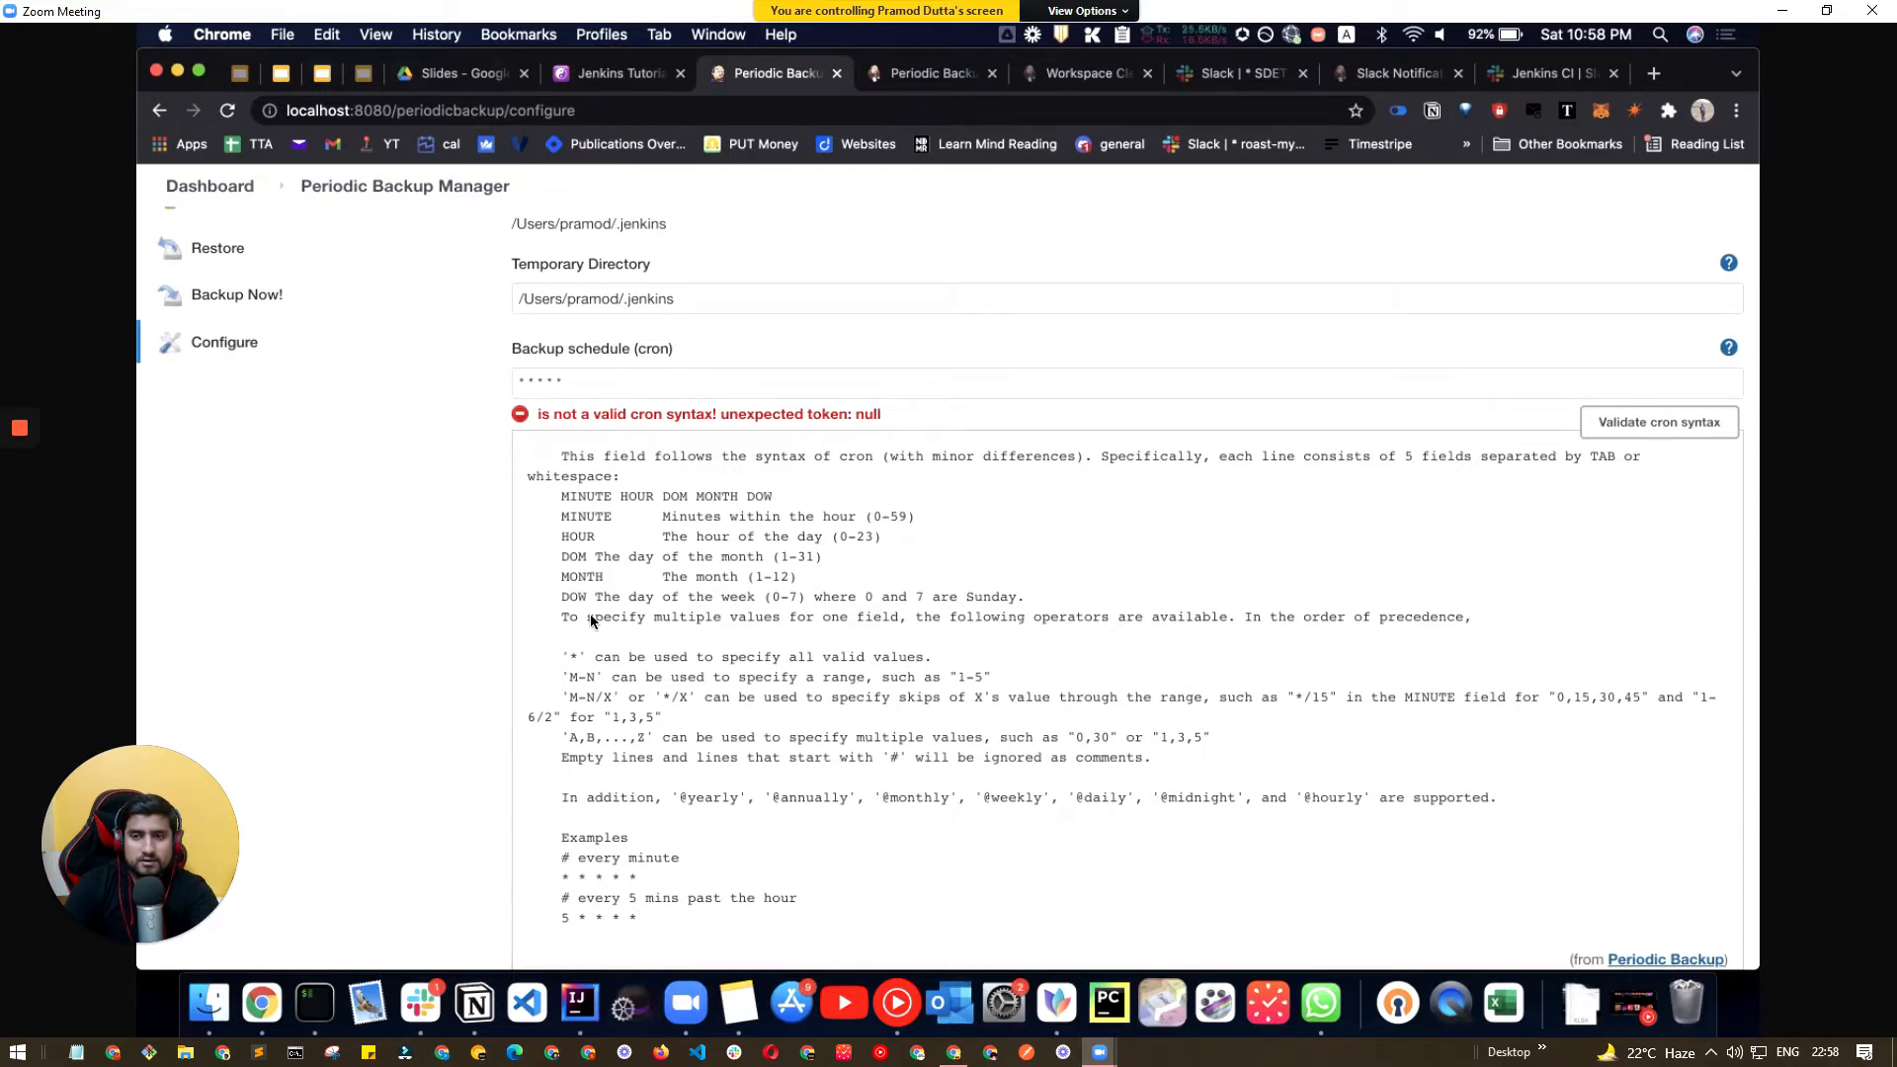
{"action": "left_click", "coordinate": [1651, 417]}
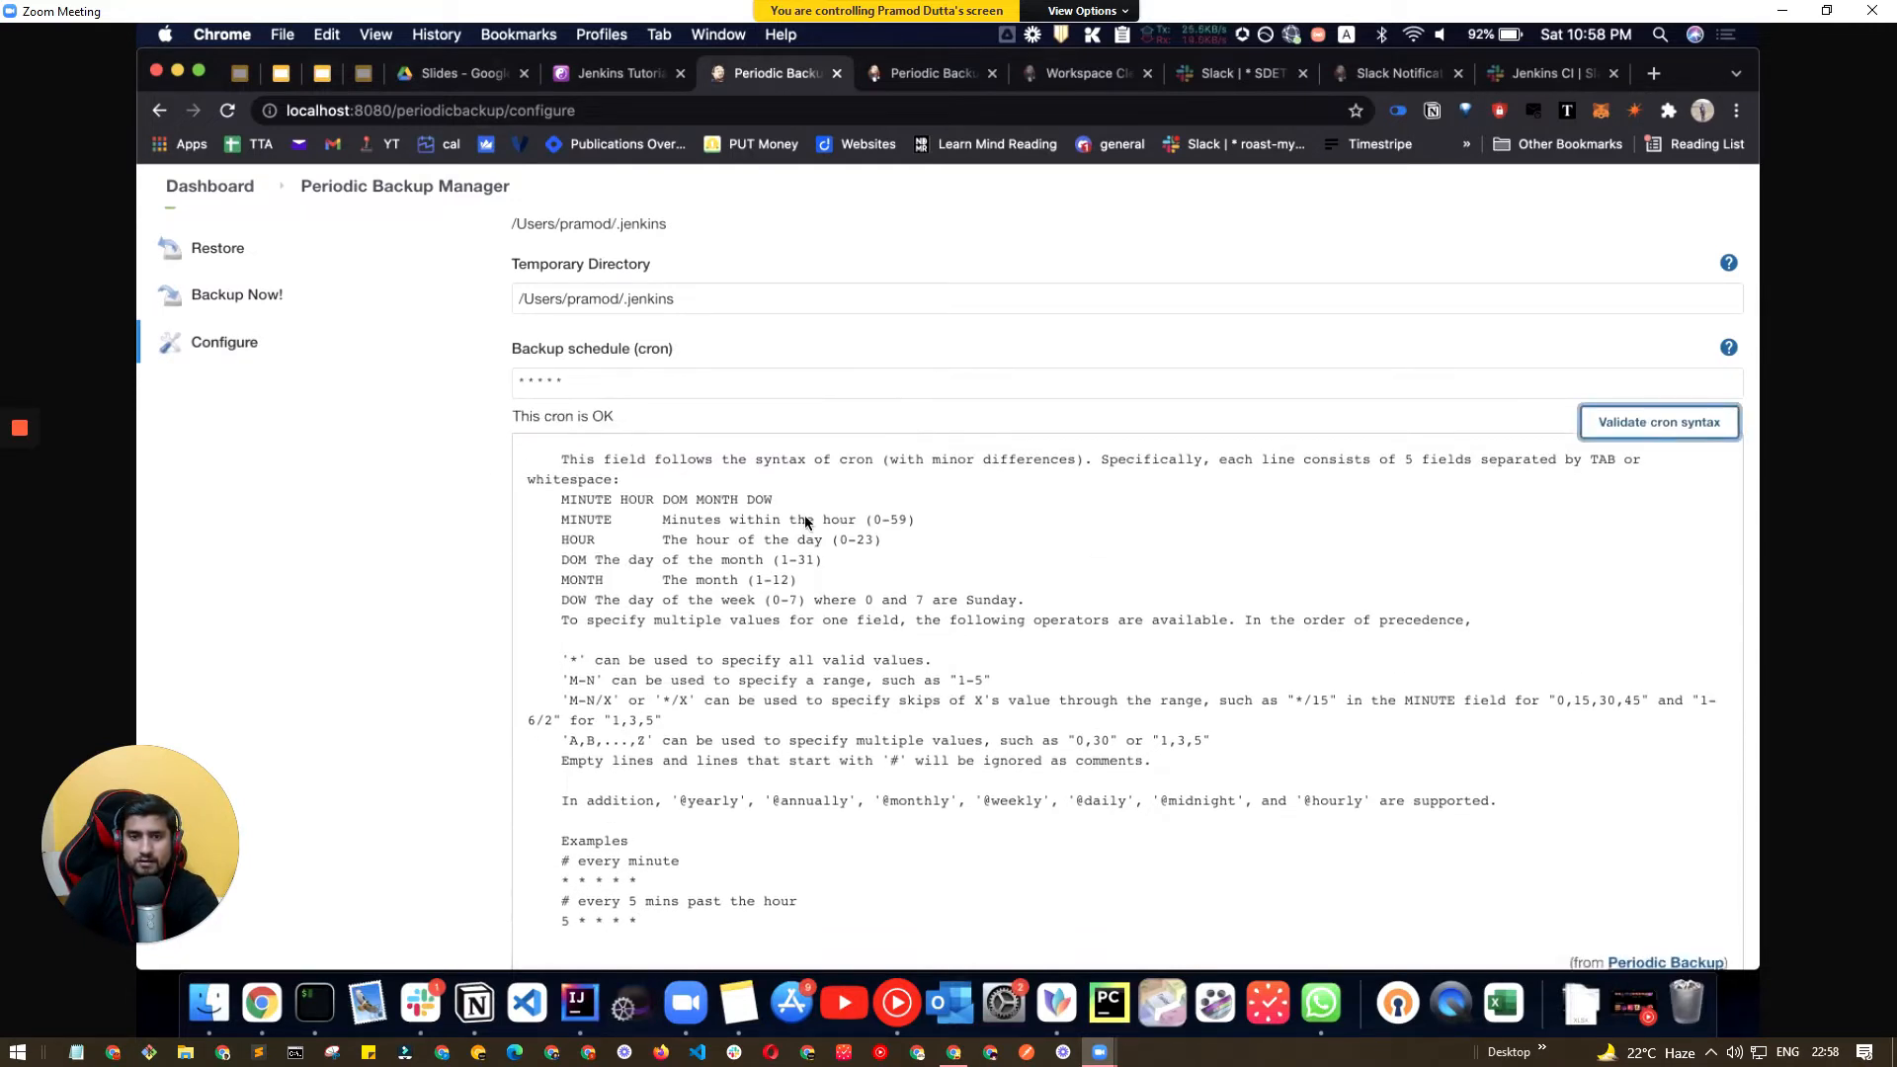
{"action": "left_click", "coordinate": [1729, 351]}
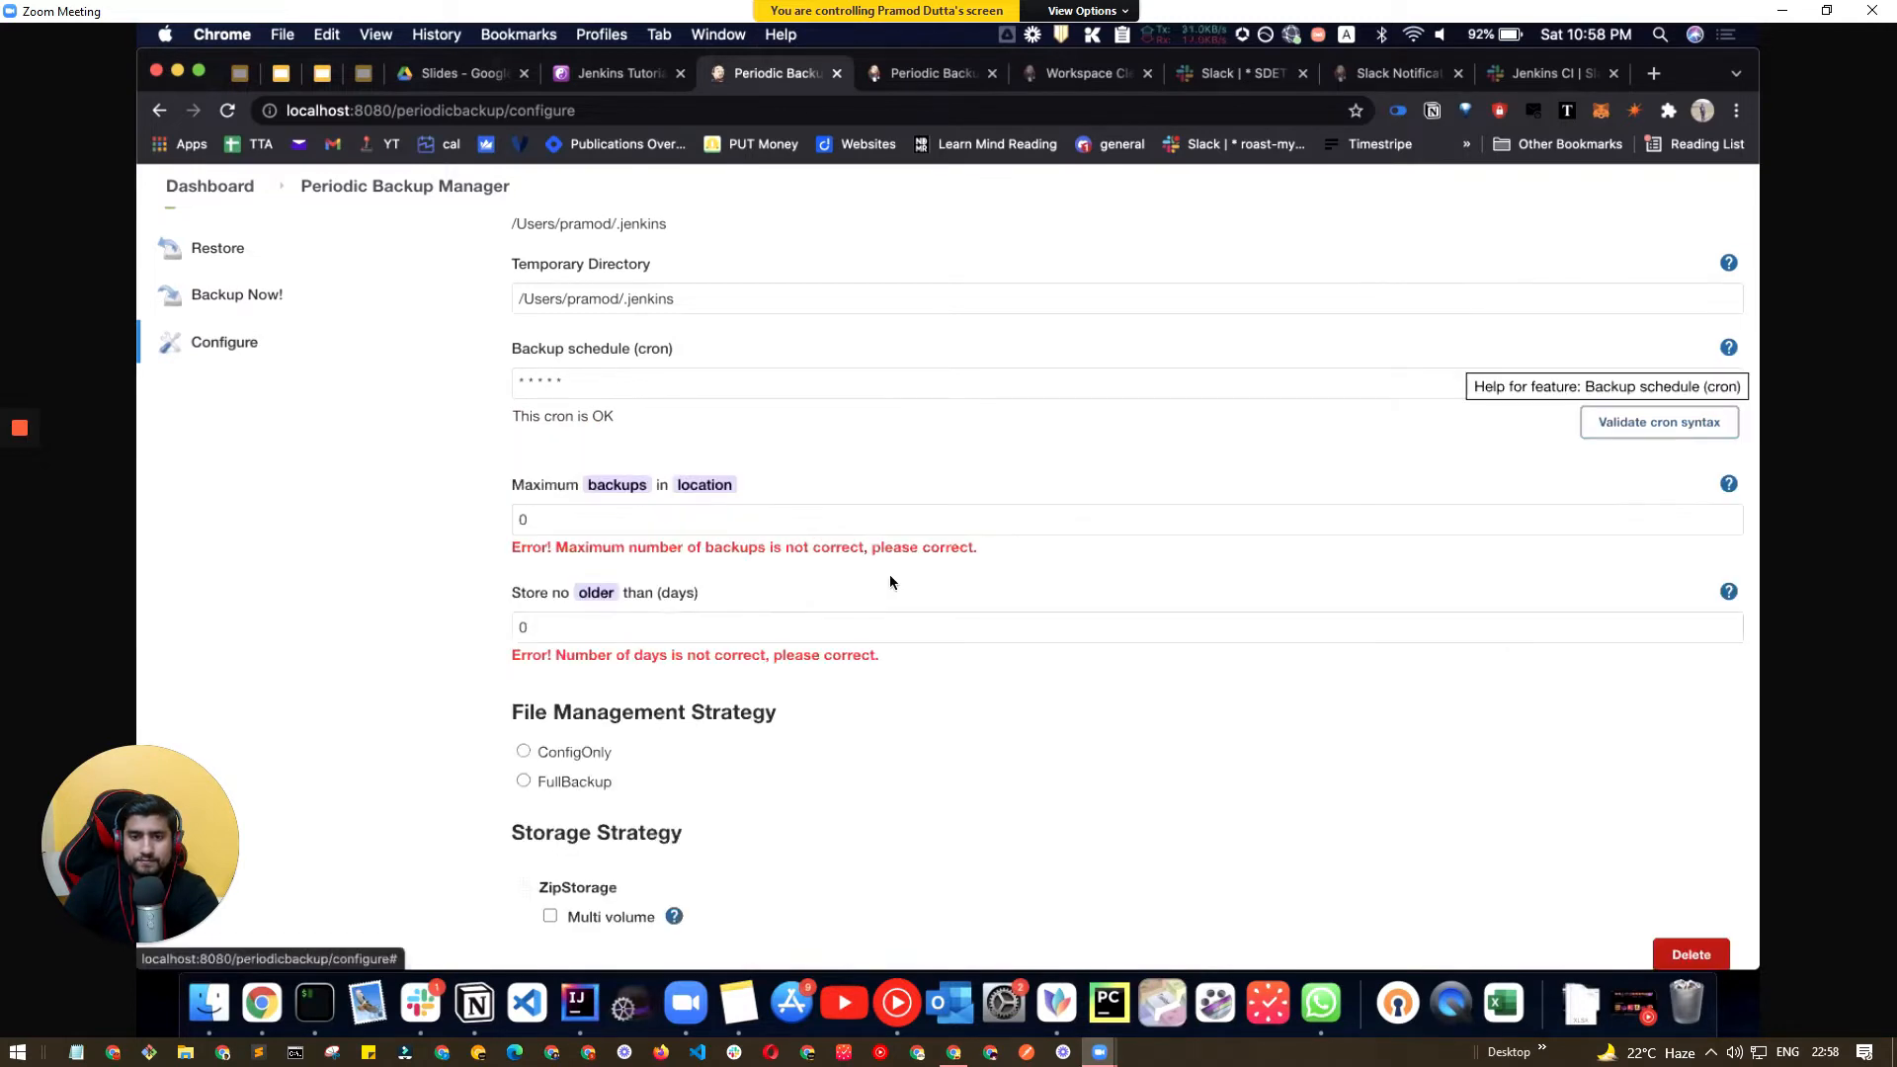
- Set the maximum backups in location to 2 and the storage age limit to 1 day
{"action": "scroll", "coordinate": [730, 547], "scroll_direction": "down", "scroll_amount": 1}
{"action": "left_click", "coordinate": [583, 497]}
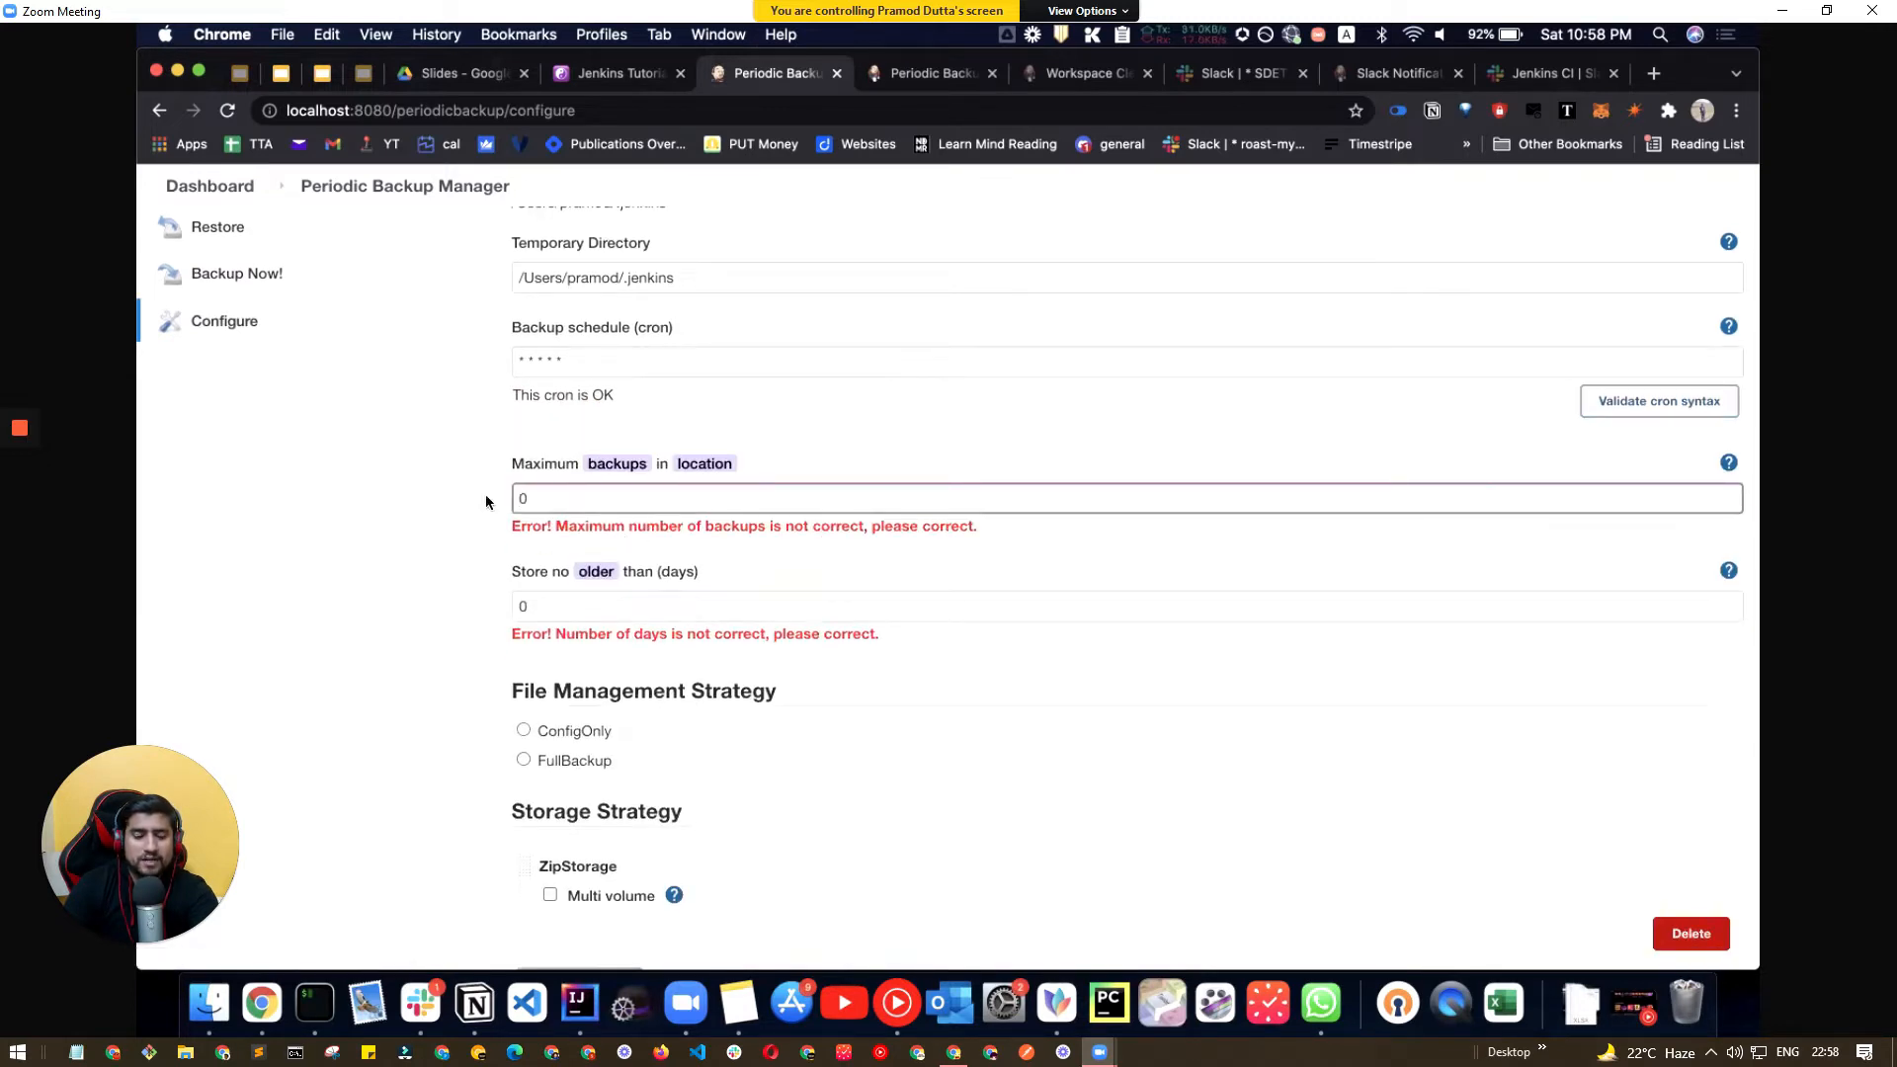
{"action": "type", "text": "1"}
{"action": "left_click", "coordinate": [566, 617]}
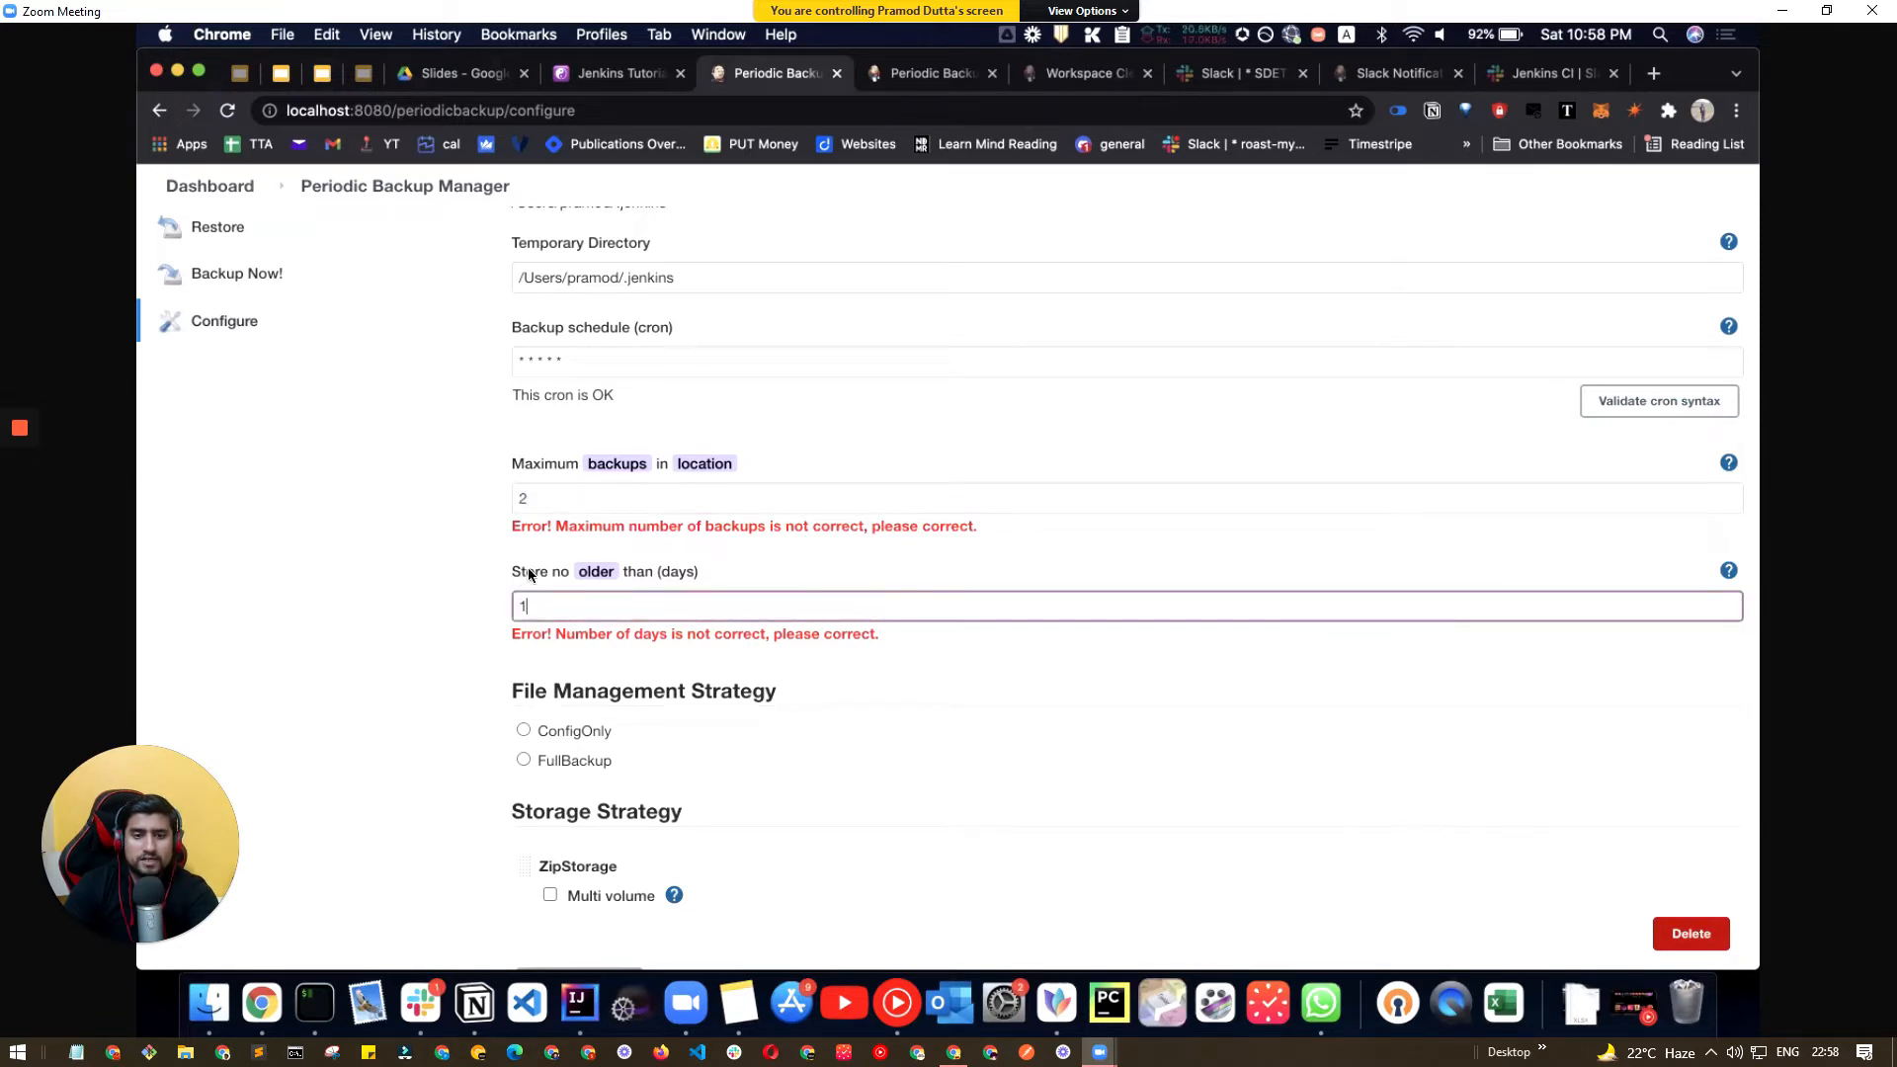
{"action": "key", "text": "BackSpace"}
{"action": "type", "text": "1"}
{"action": "left_click", "coordinate": [1014, 705]}
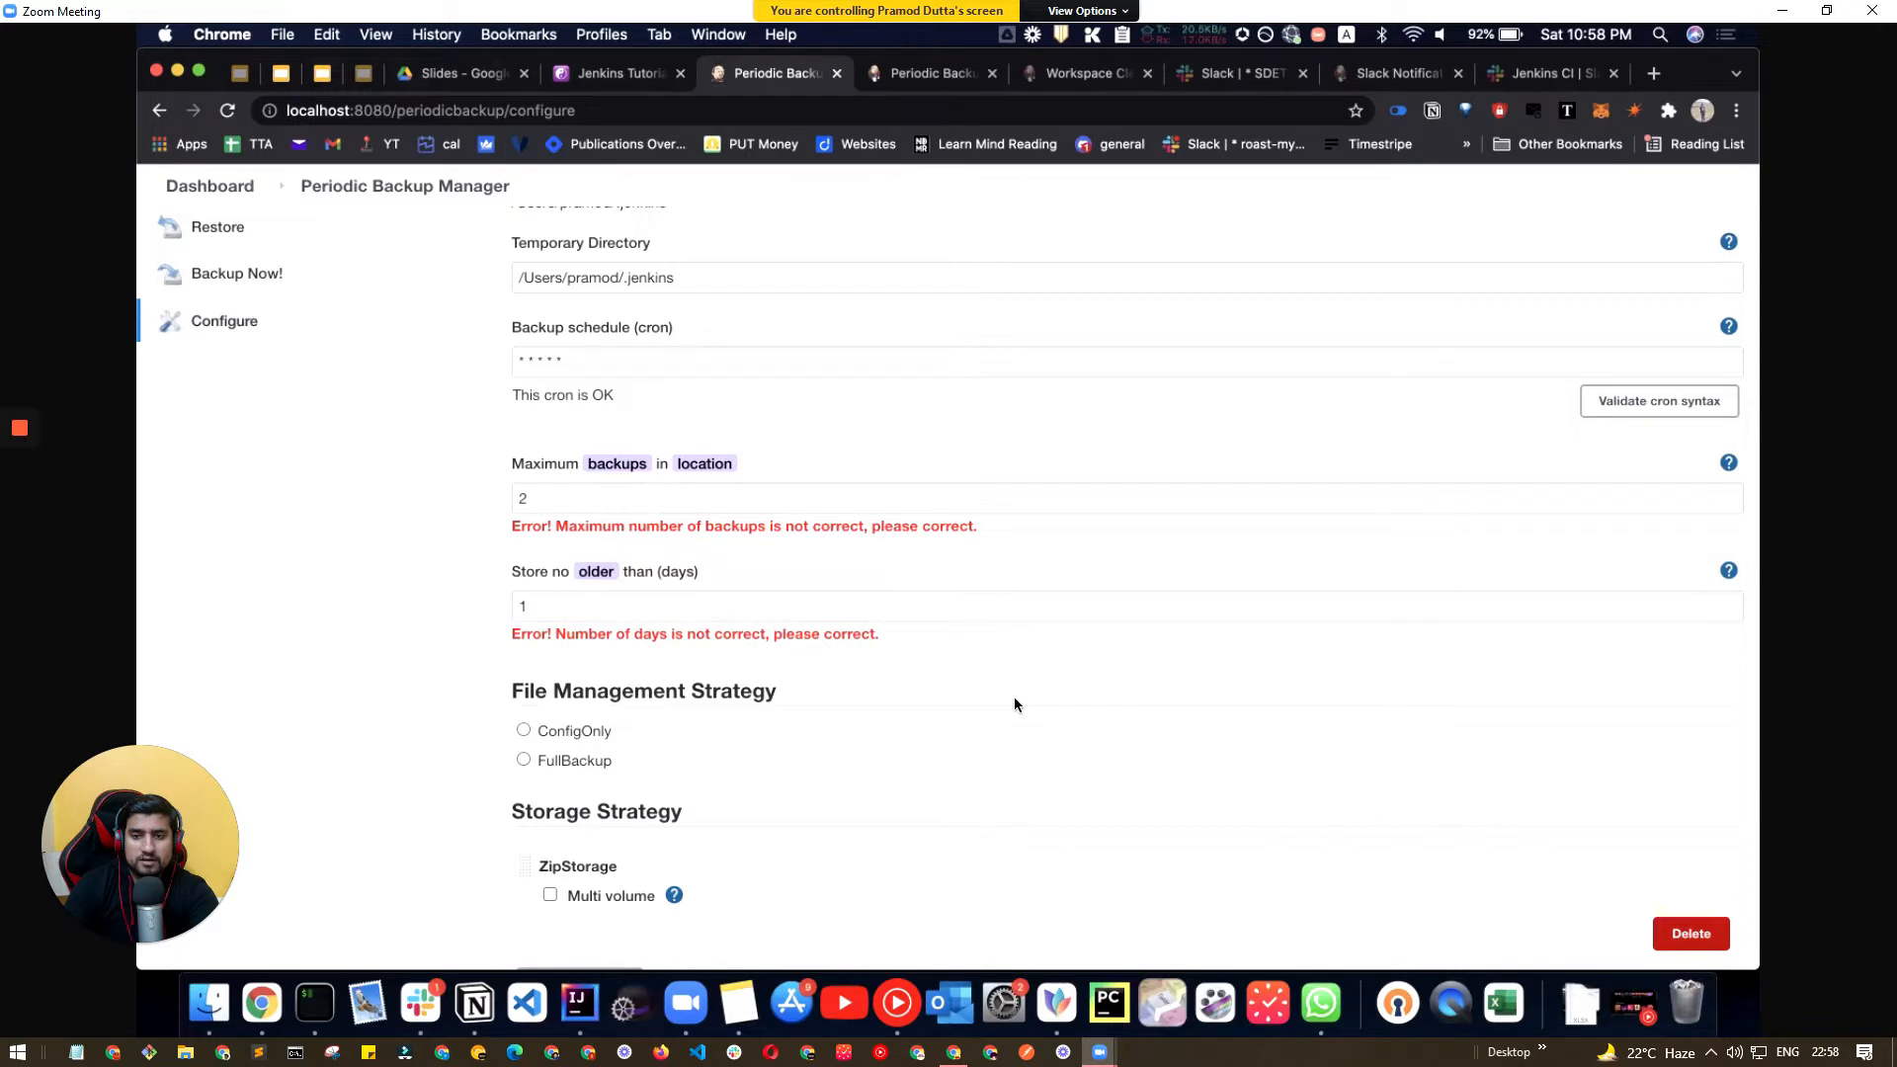
- Show the help for the maximum backups setting and try to save the backup configuration
{"action": "left_click", "coordinate": [1728, 463]}
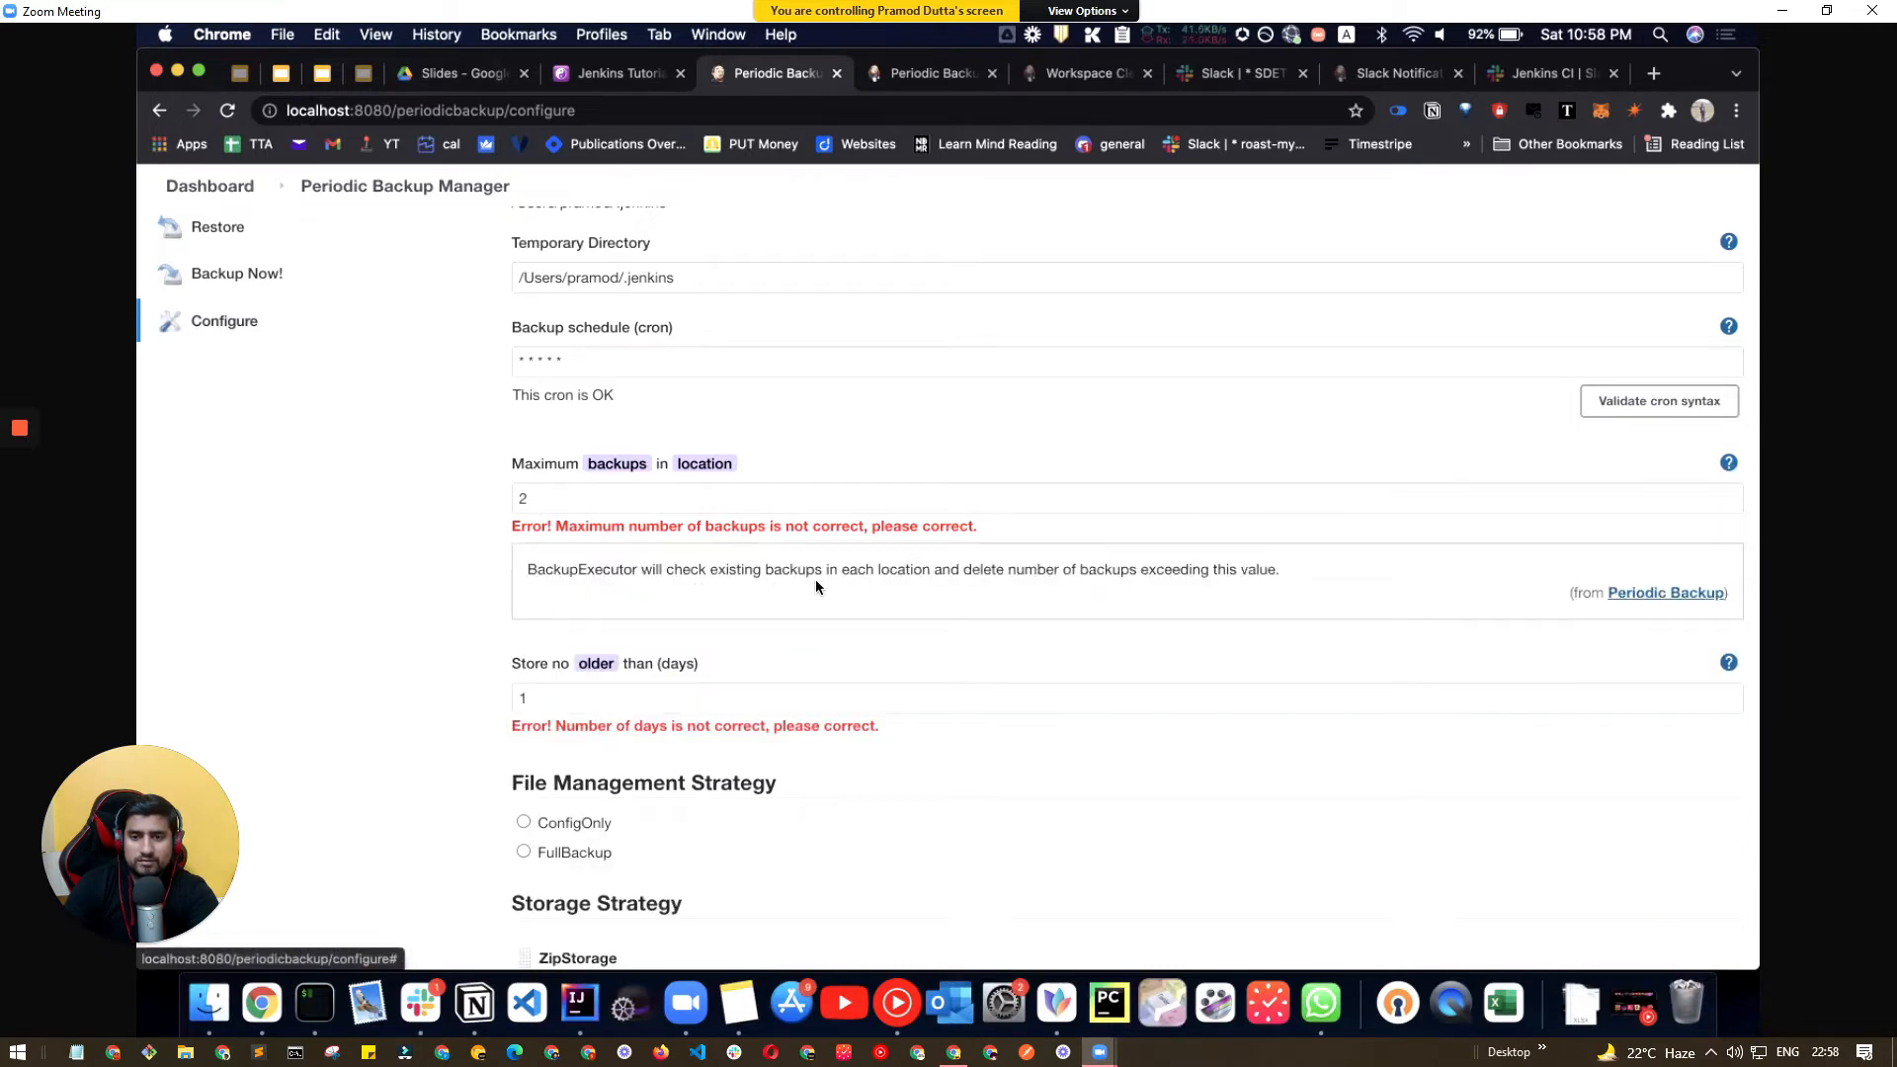
{"action": "scroll", "coordinate": [835, 751], "scroll_direction": "down", "scroll_amount": 1}
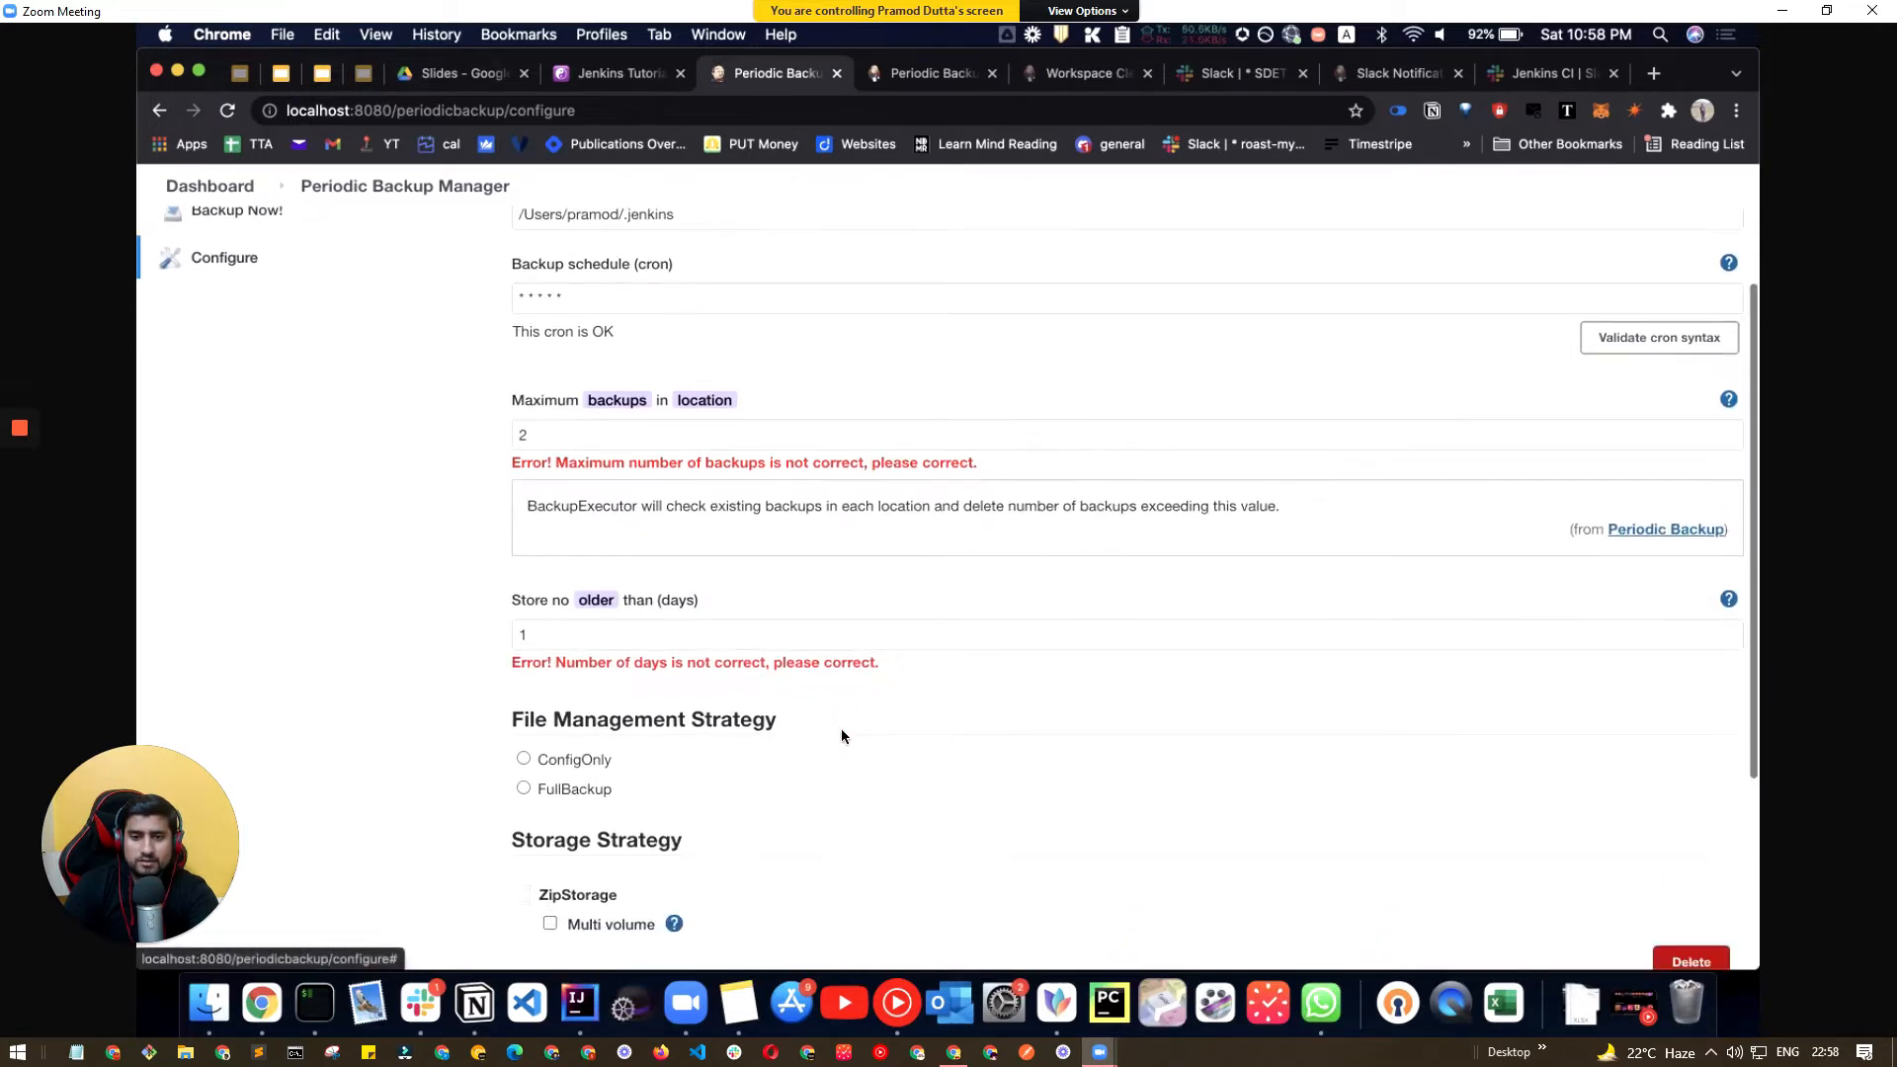
{"action": "scroll", "coordinate": [834, 737], "scroll_direction": "down", "scroll_amount": 5}
{"action": "left_click", "coordinate": [545, 873]}
- Return to the dashboard, reopen the Periodic Backup Manager and start an immediate backup
{"action": "left_click", "coordinate": [236, 249]}
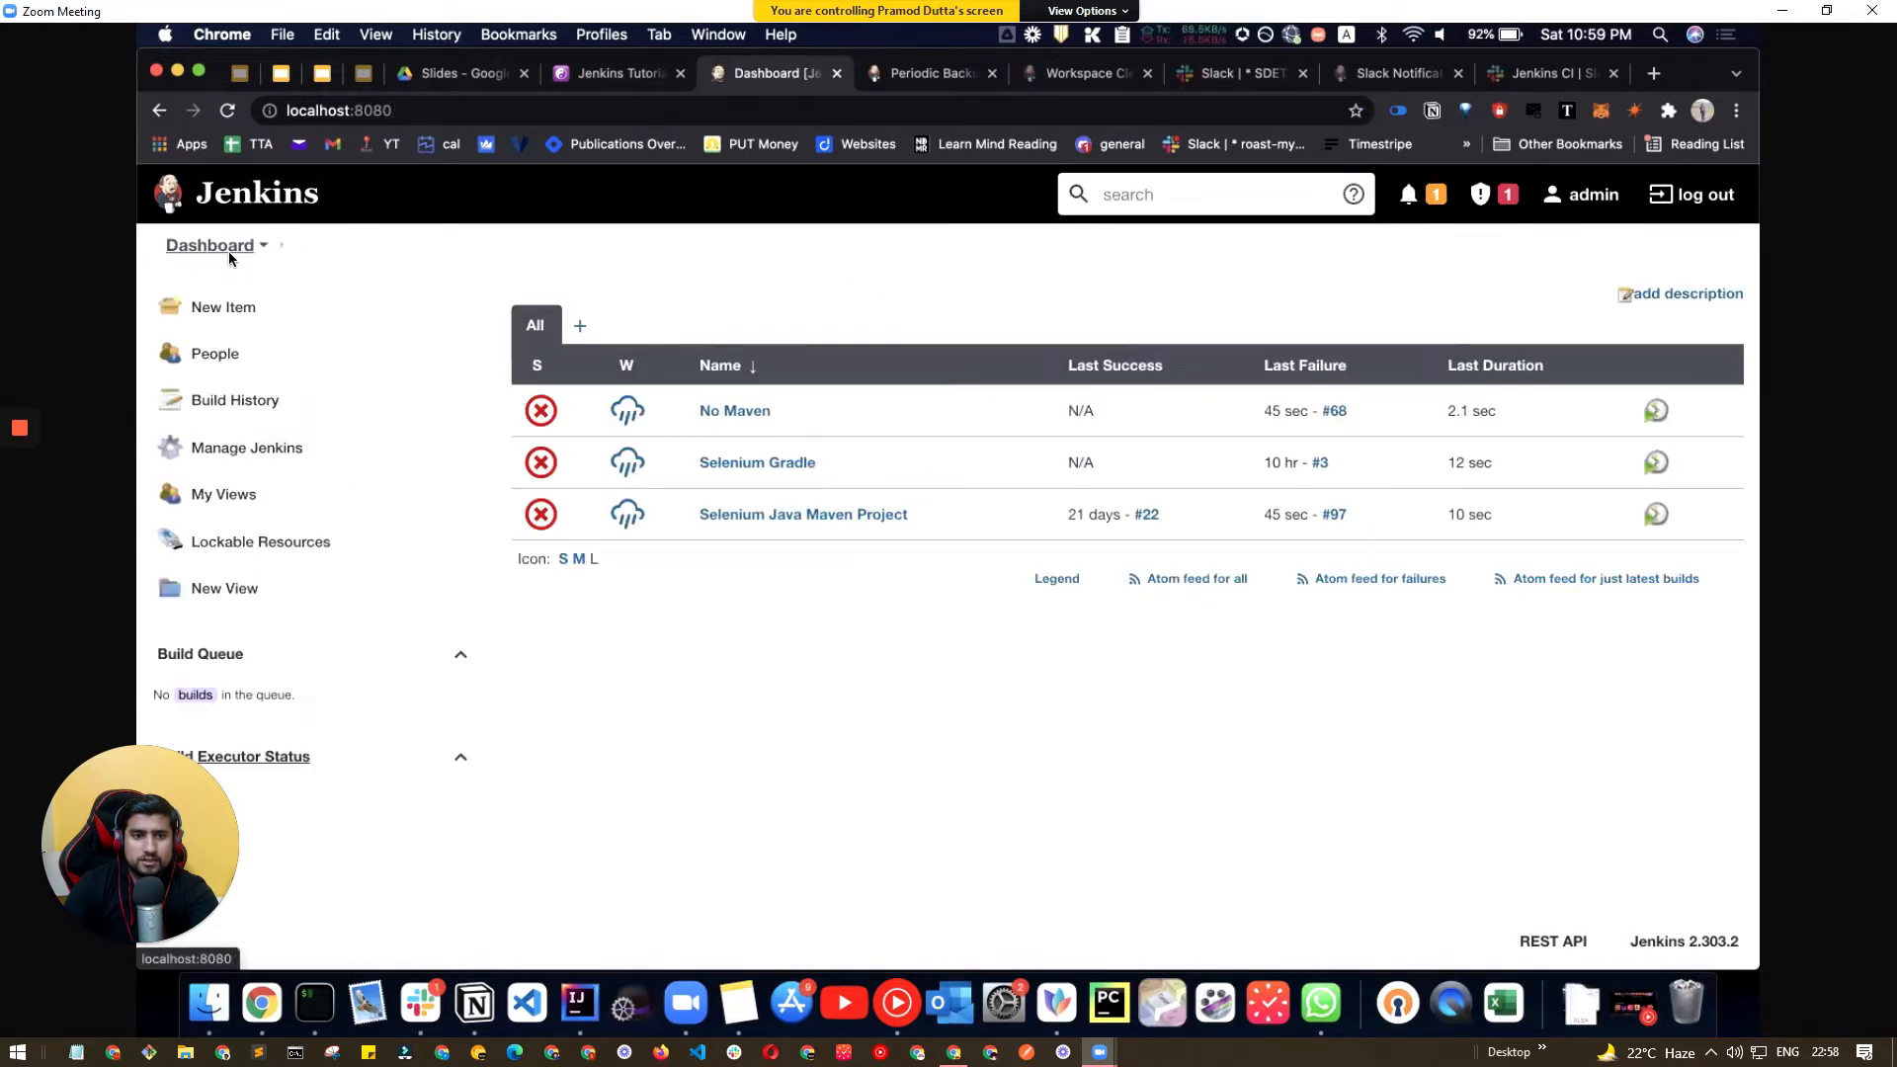
{"action": "left_click", "coordinate": [253, 450]}
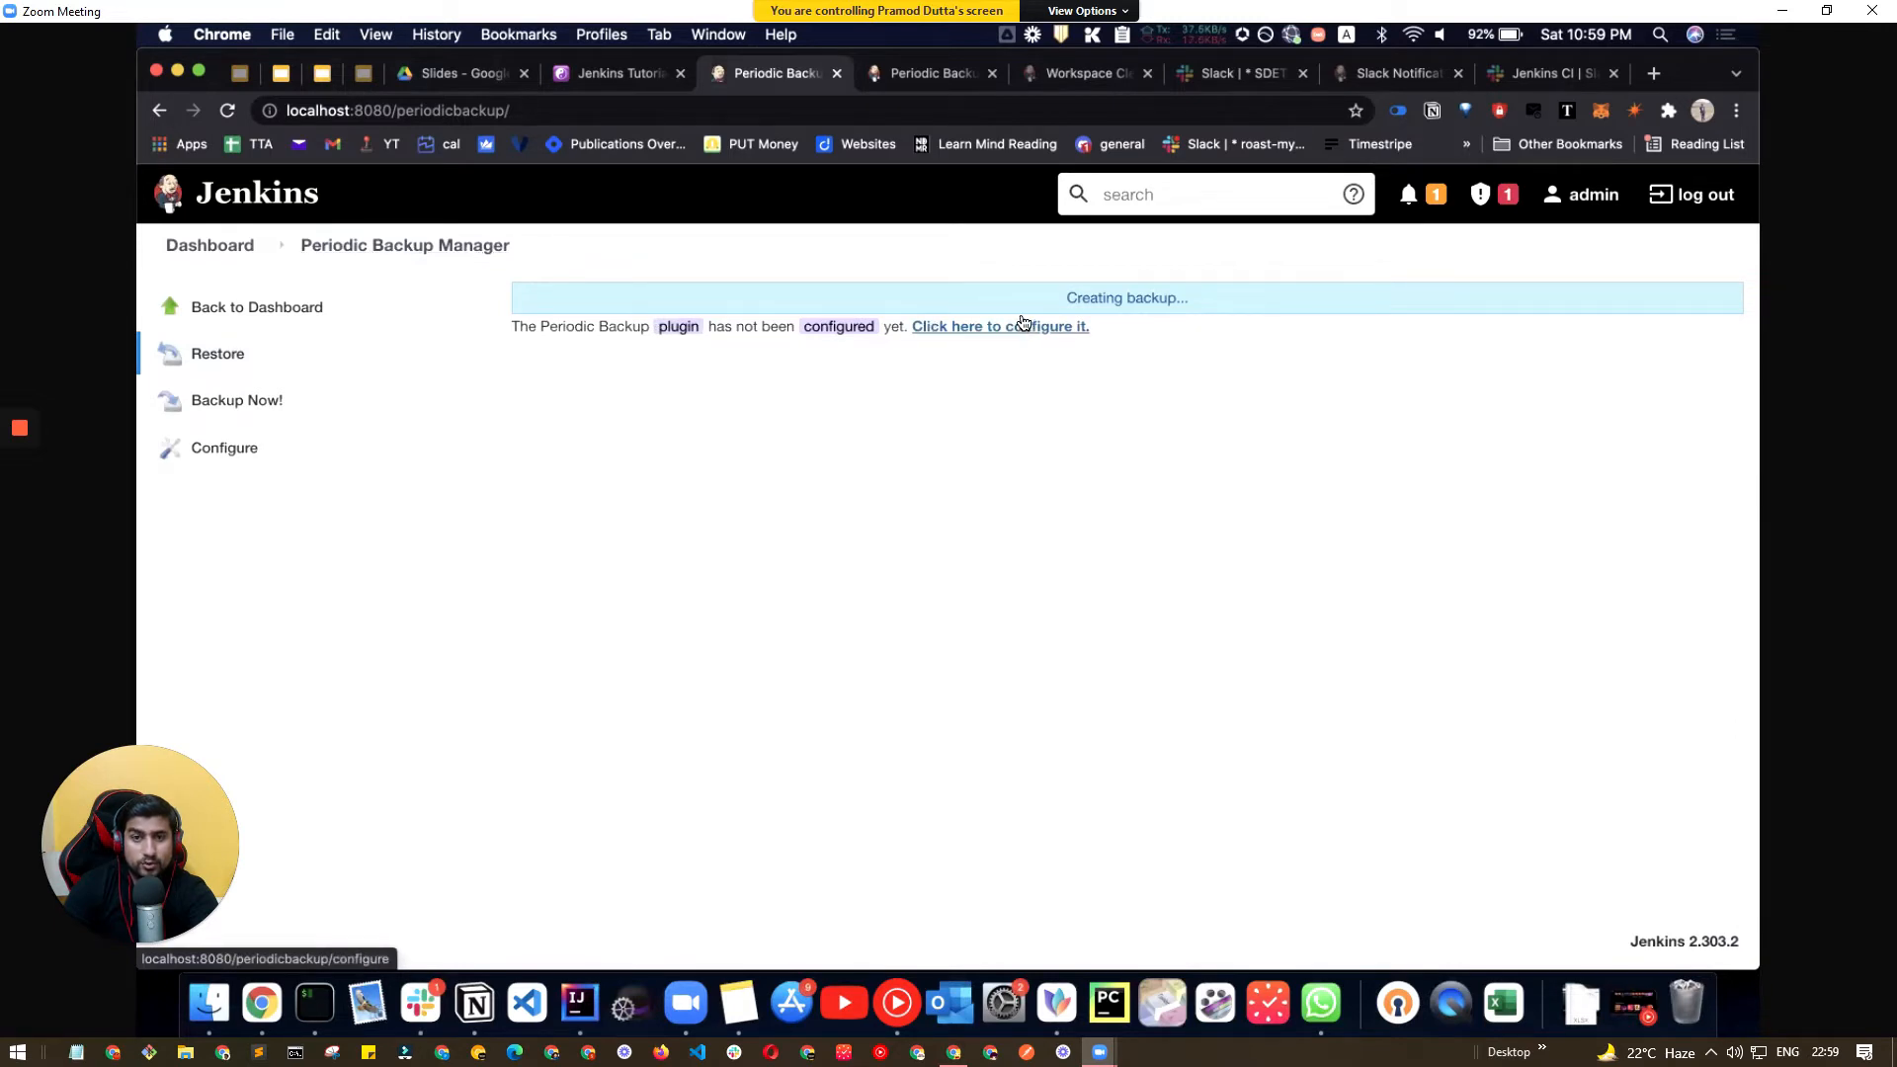
{"action": "left_click", "coordinate": [271, 403]}
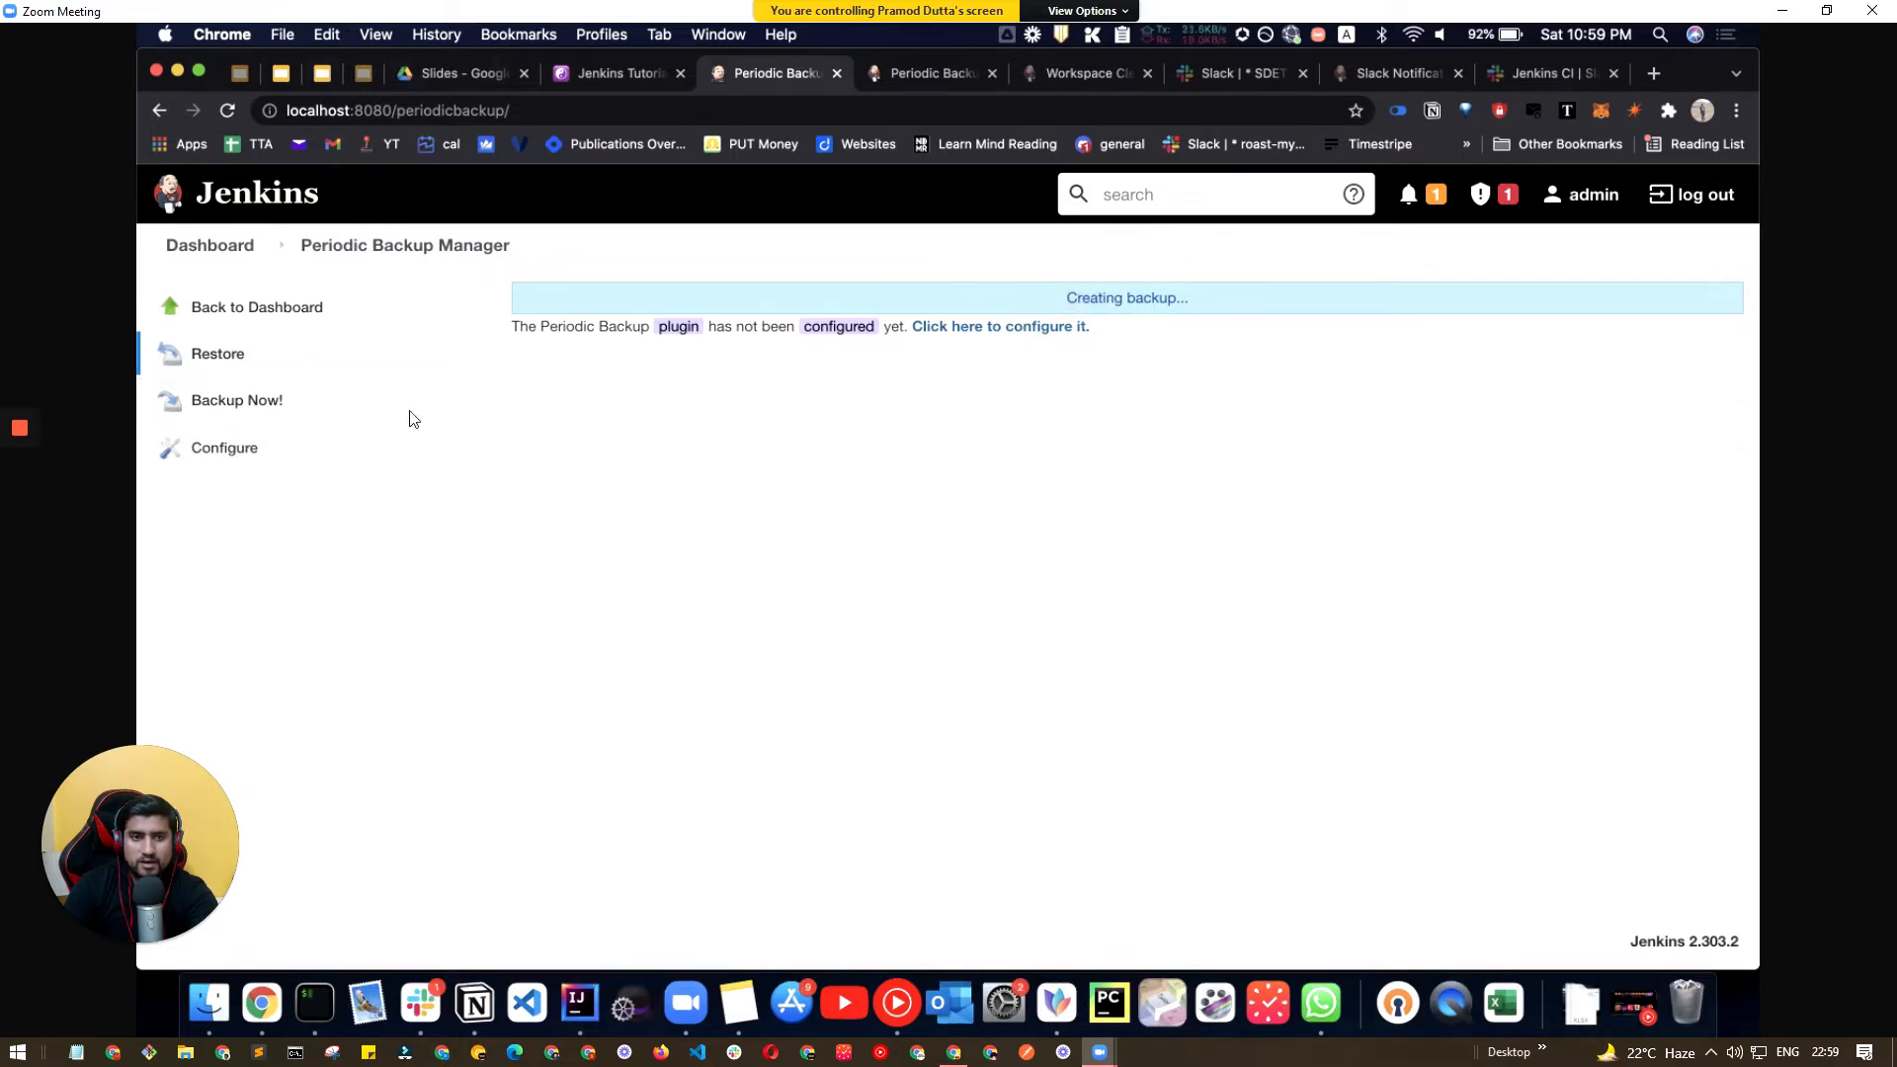
- Check the Periodic Backup configuration page and return to the plugin's restore page
{"action": "left_click", "coordinate": [225, 448]}
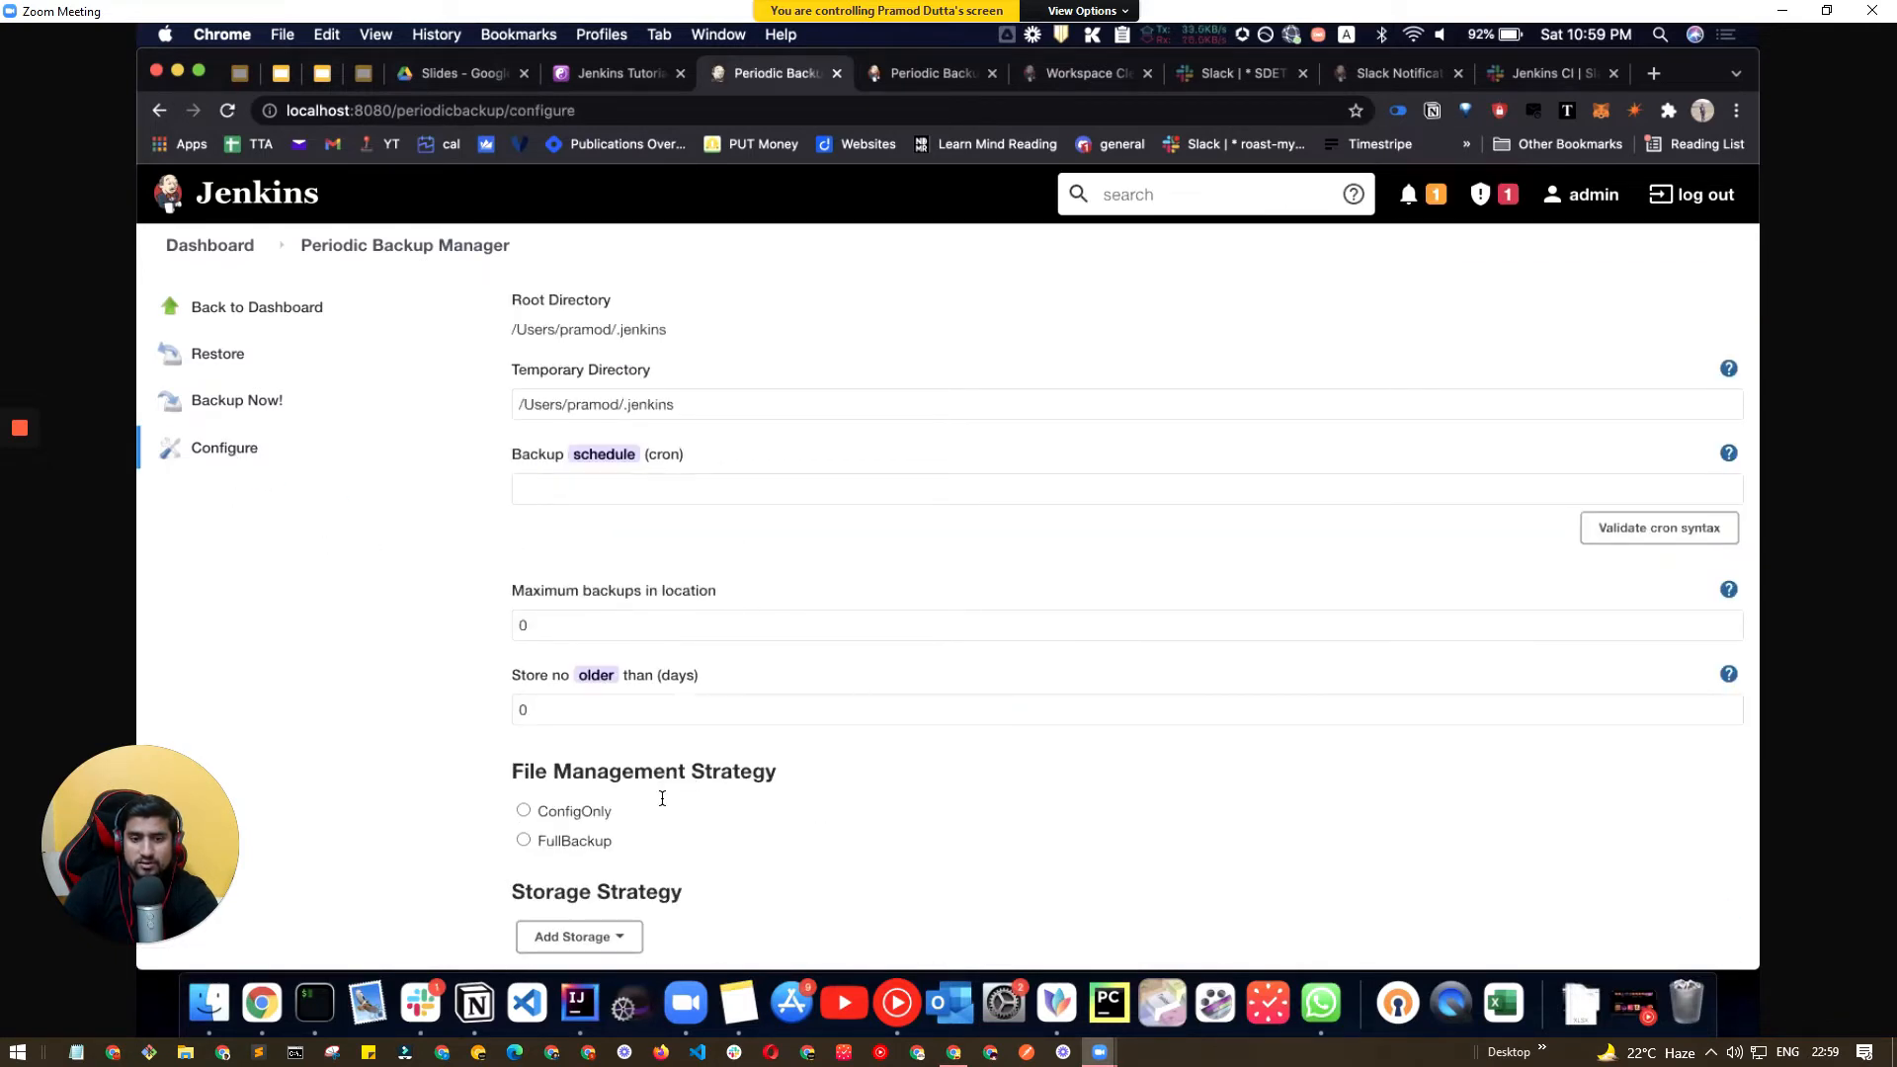
{"action": "left_click", "coordinate": [224, 361]}
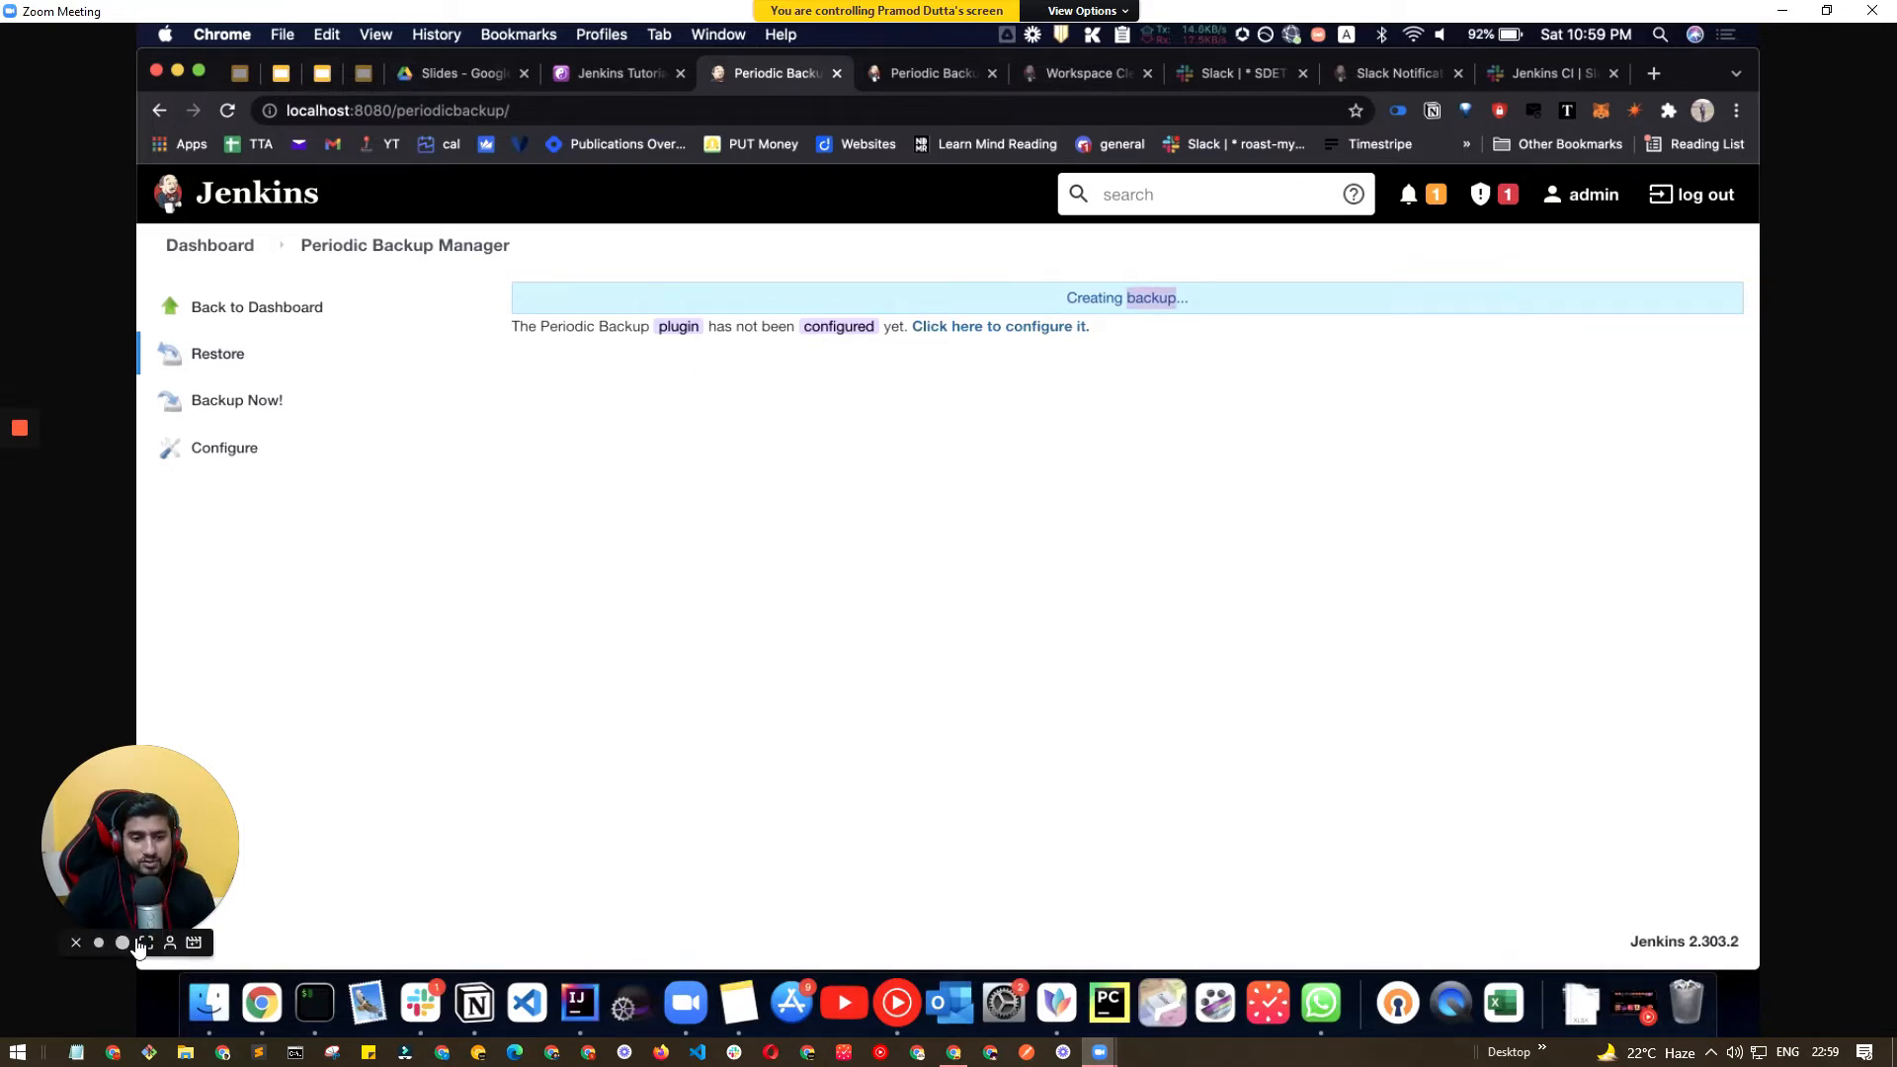
{"action": "left_click", "coordinate": [145, 942]}
{"action": "left_click_drag", "start_coordinate": [180, 828], "coordinate": [955, 612]}
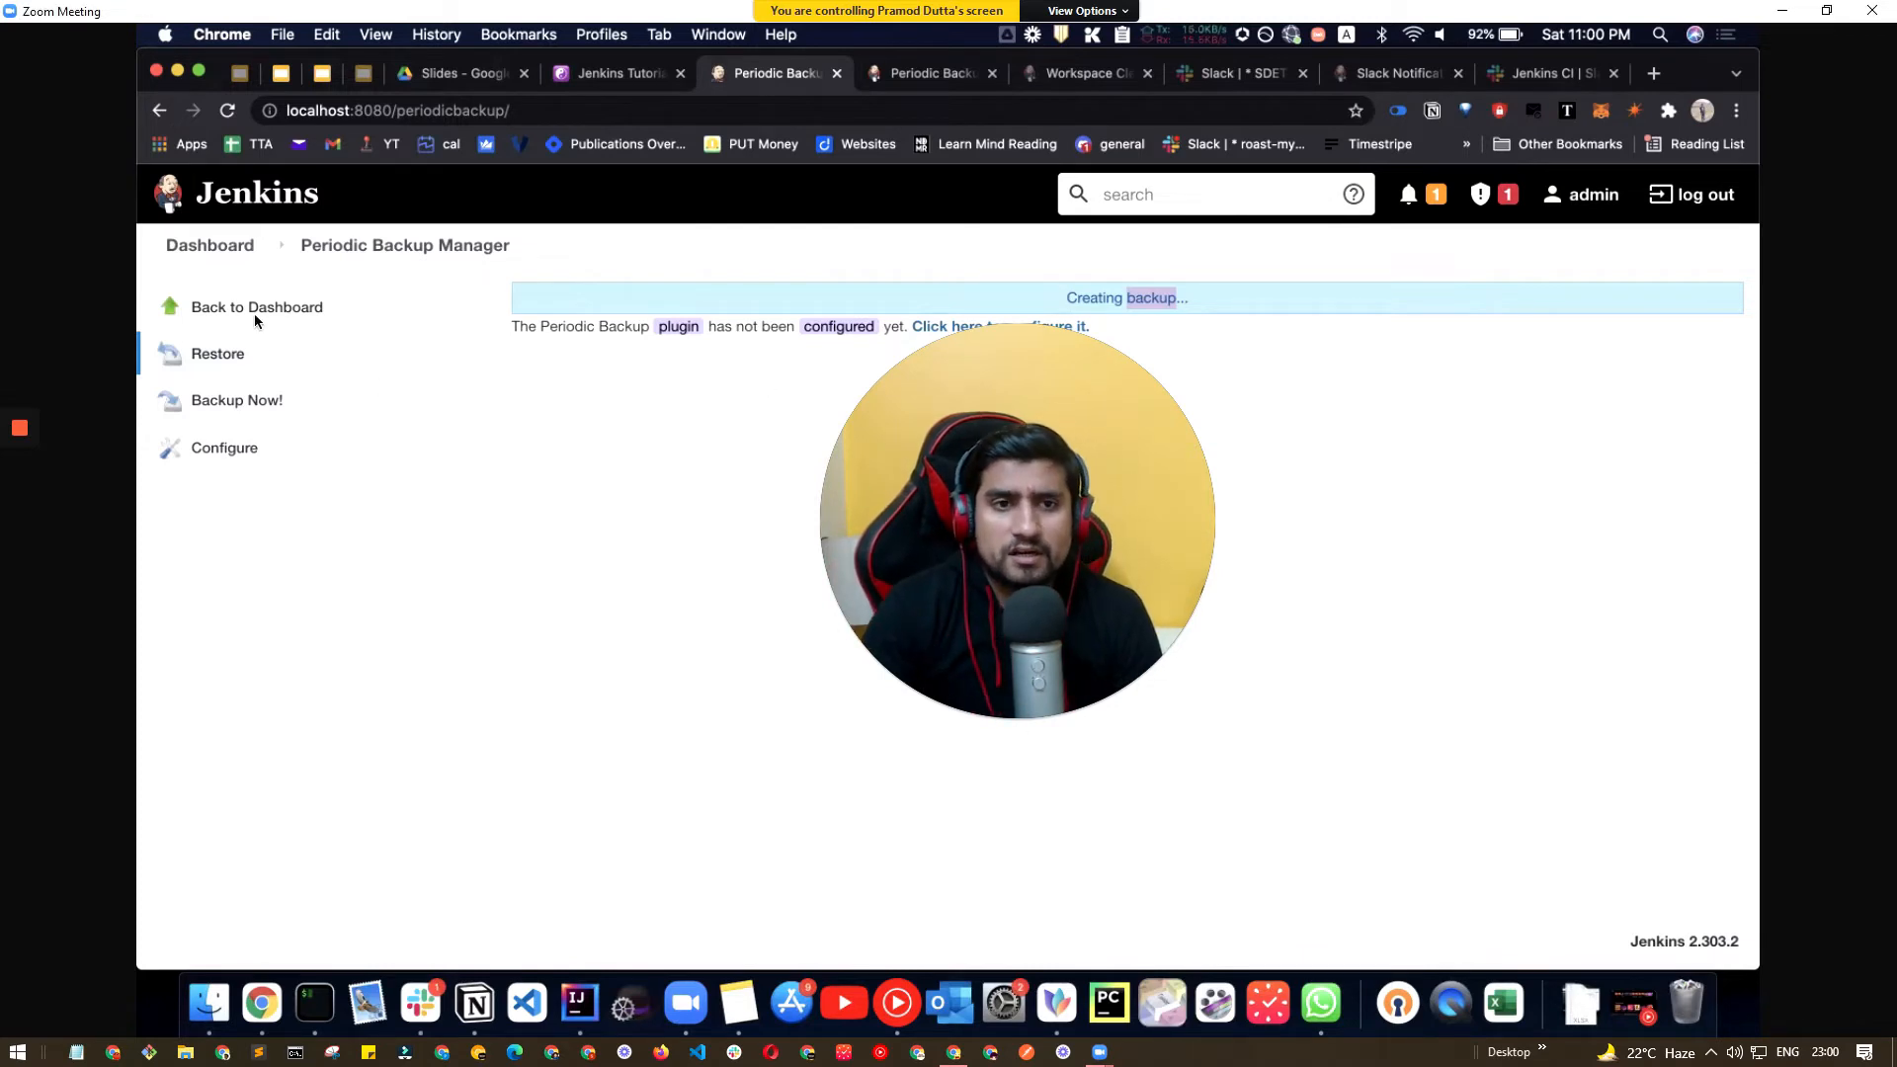
- Return to the dashboard and open the list of available plugins in the Plugin Manager
{"action": "left_click", "coordinate": [208, 245]}
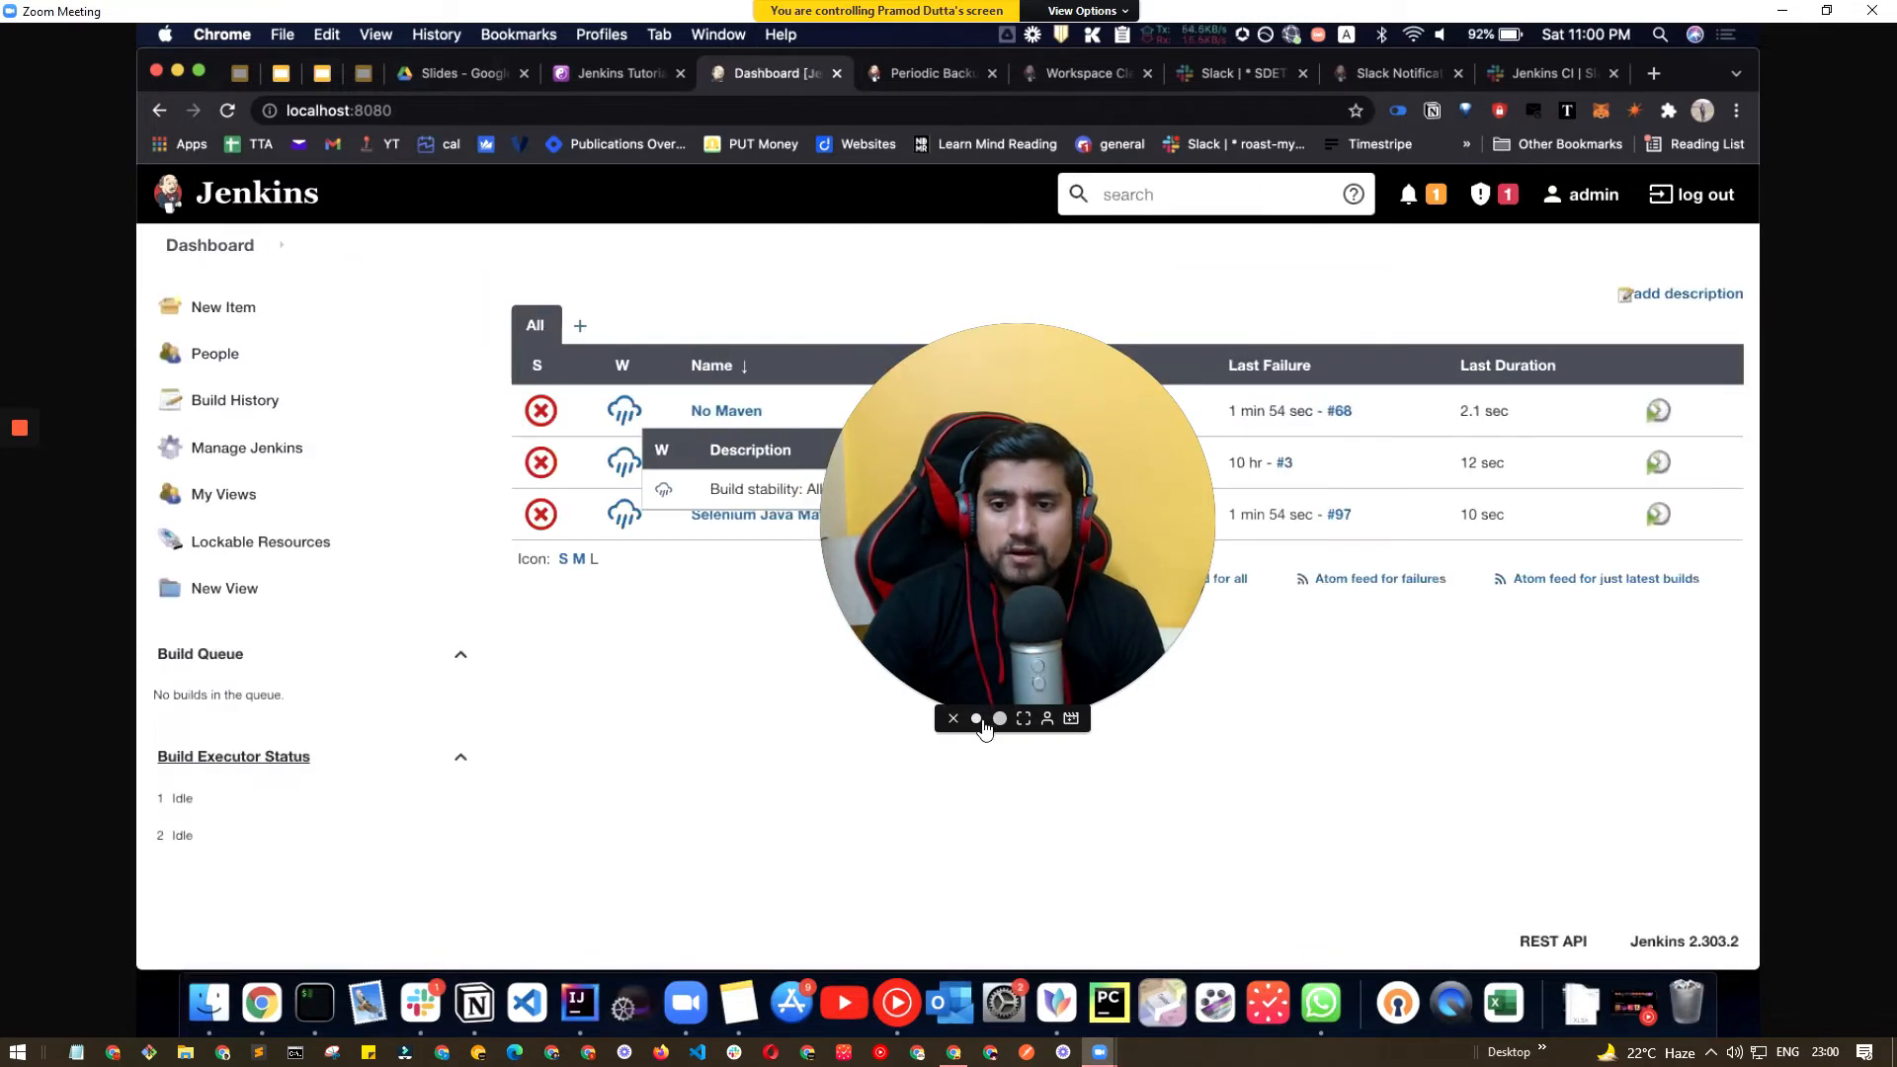
{"action": "left_click", "coordinate": [978, 721]}
{"action": "left_click_drag", "start_coordinate": [903, 627], "coordinate": [210, 842]}
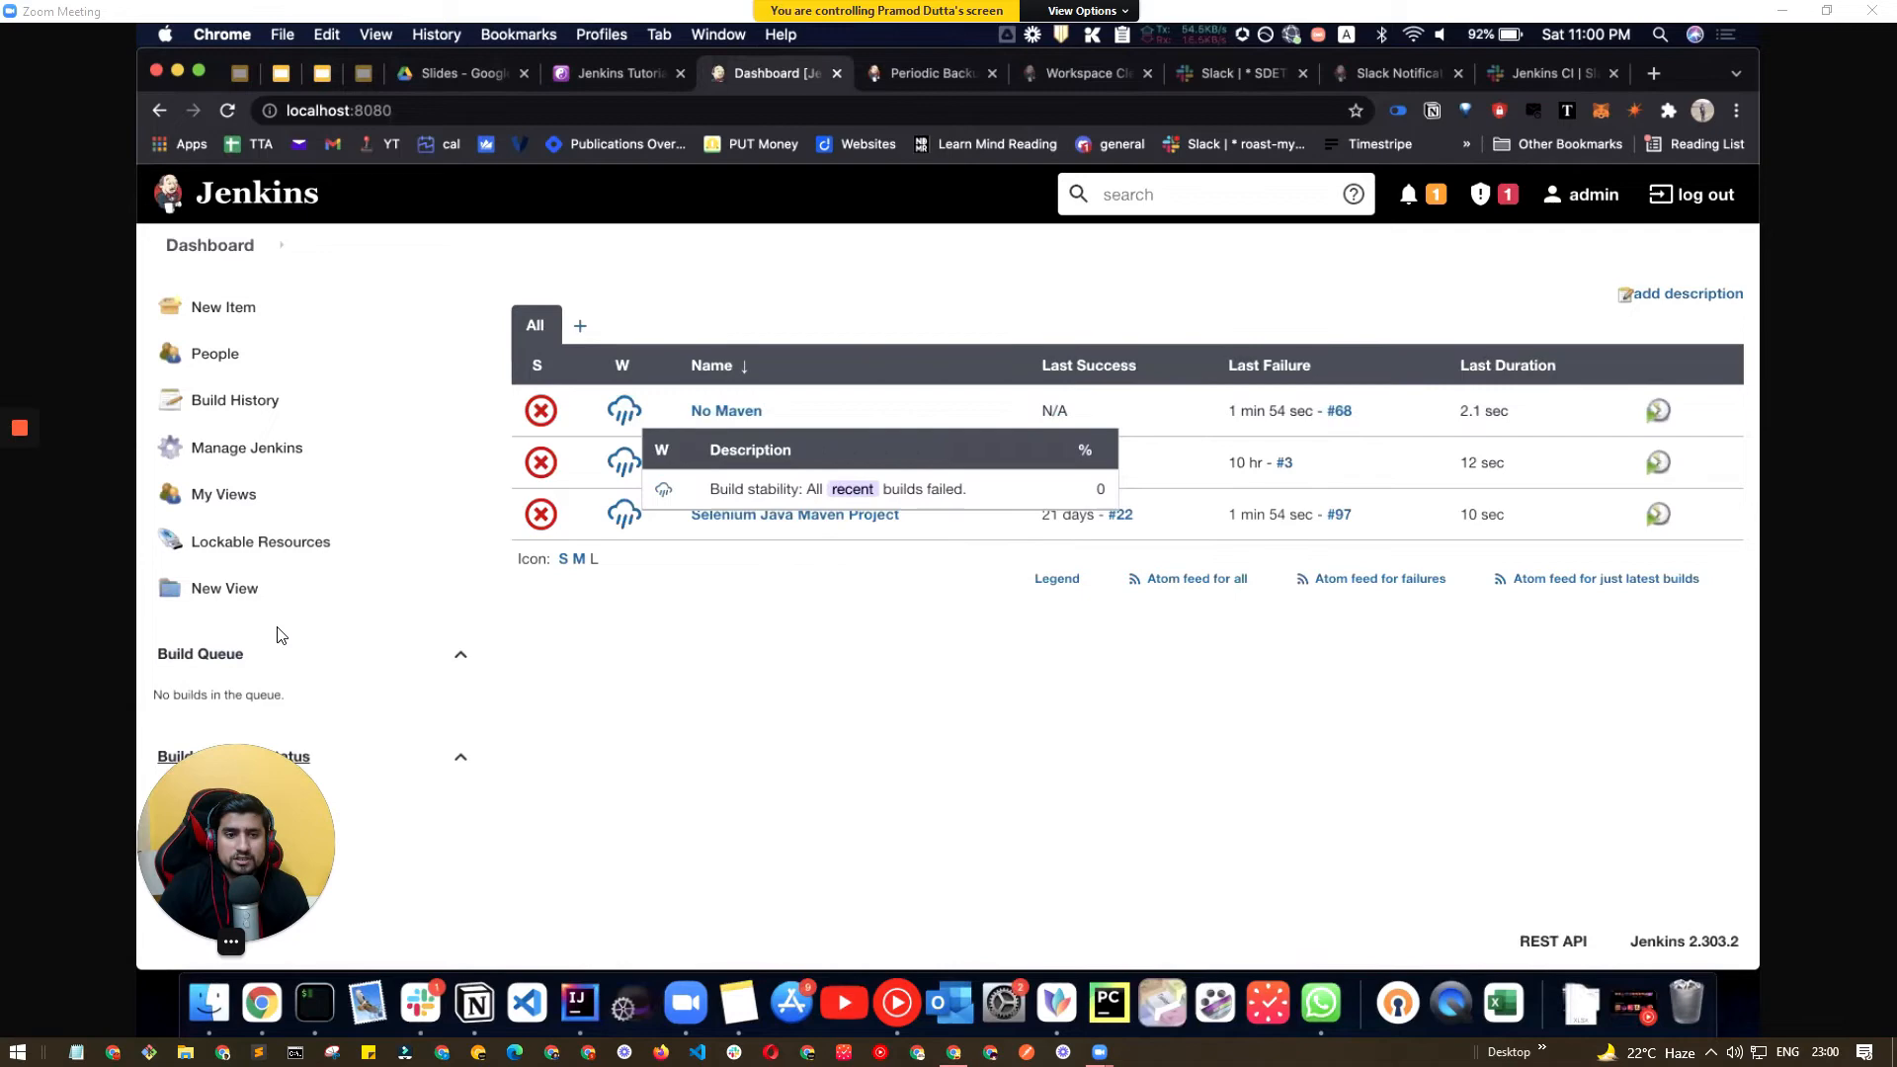
{"action": "left_click", "coordinate": [286, 453]}
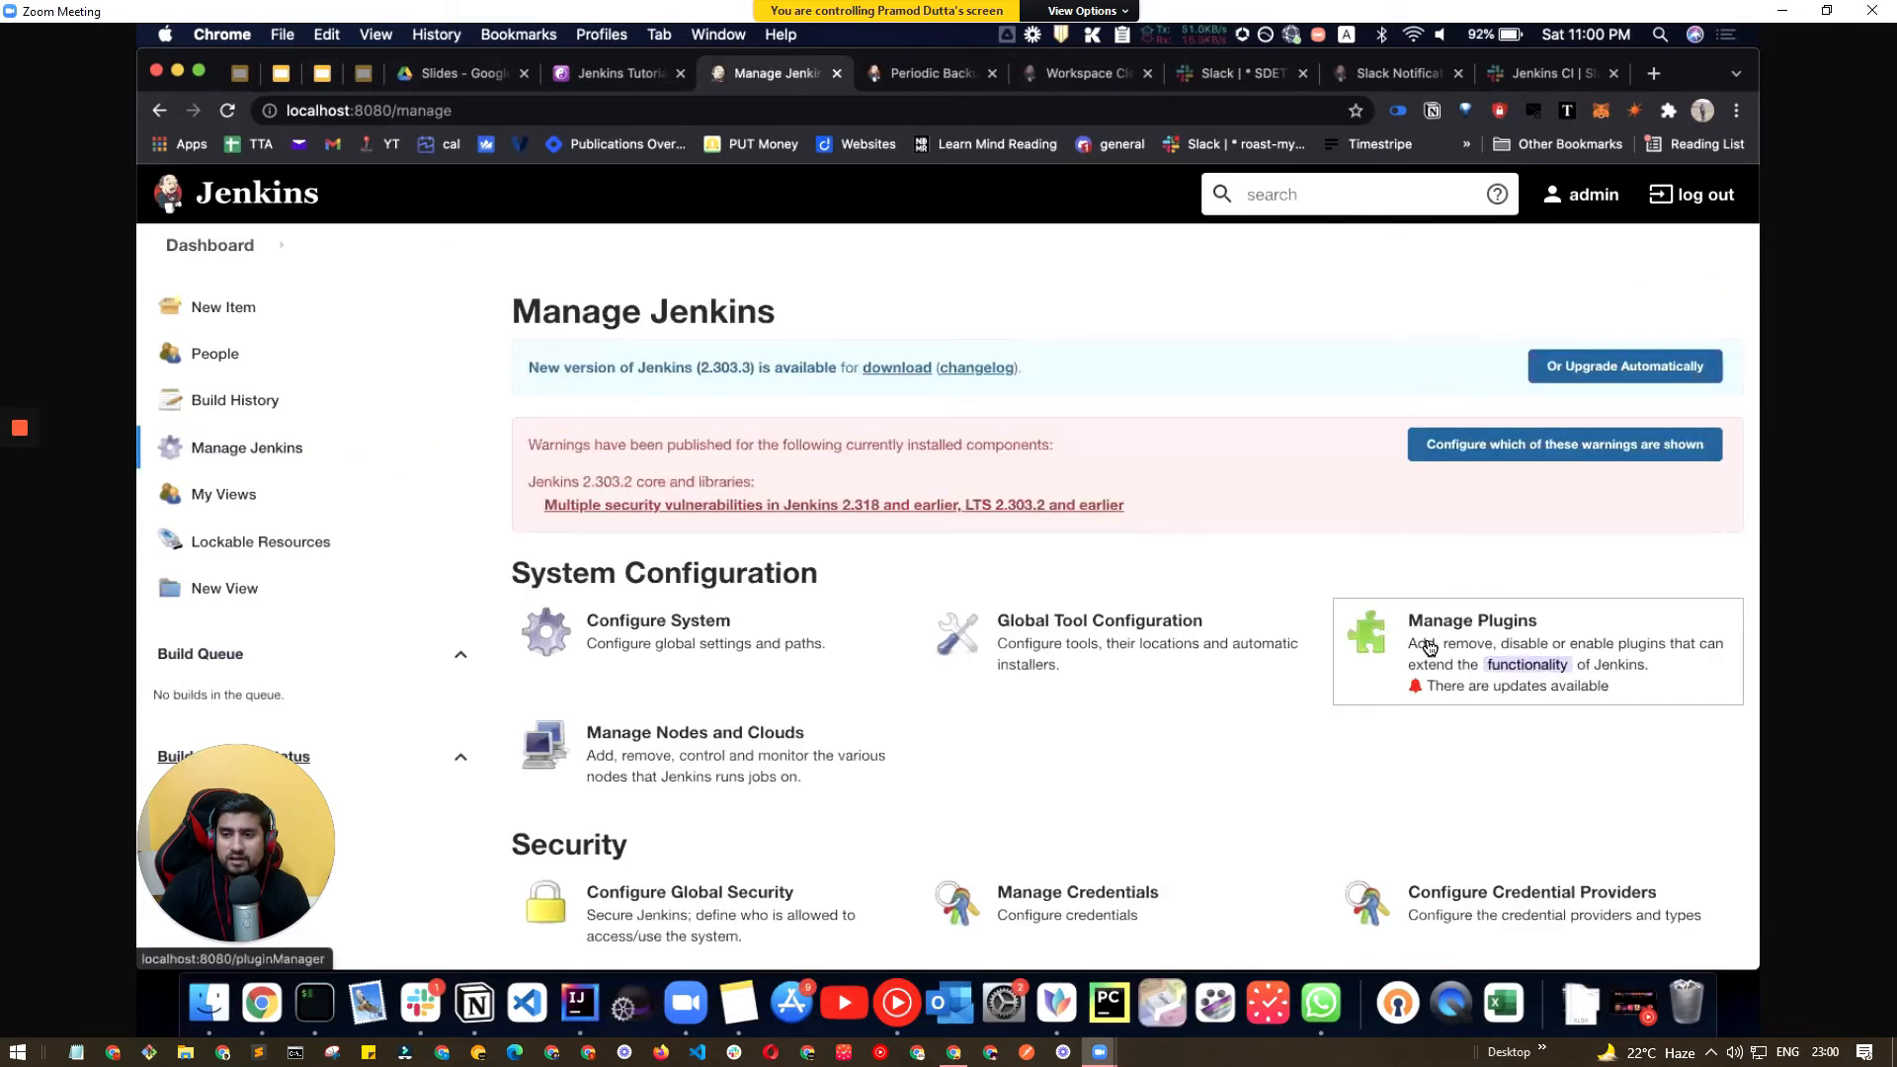
{"action": "left_click", "coordinate": [1430, 647]}
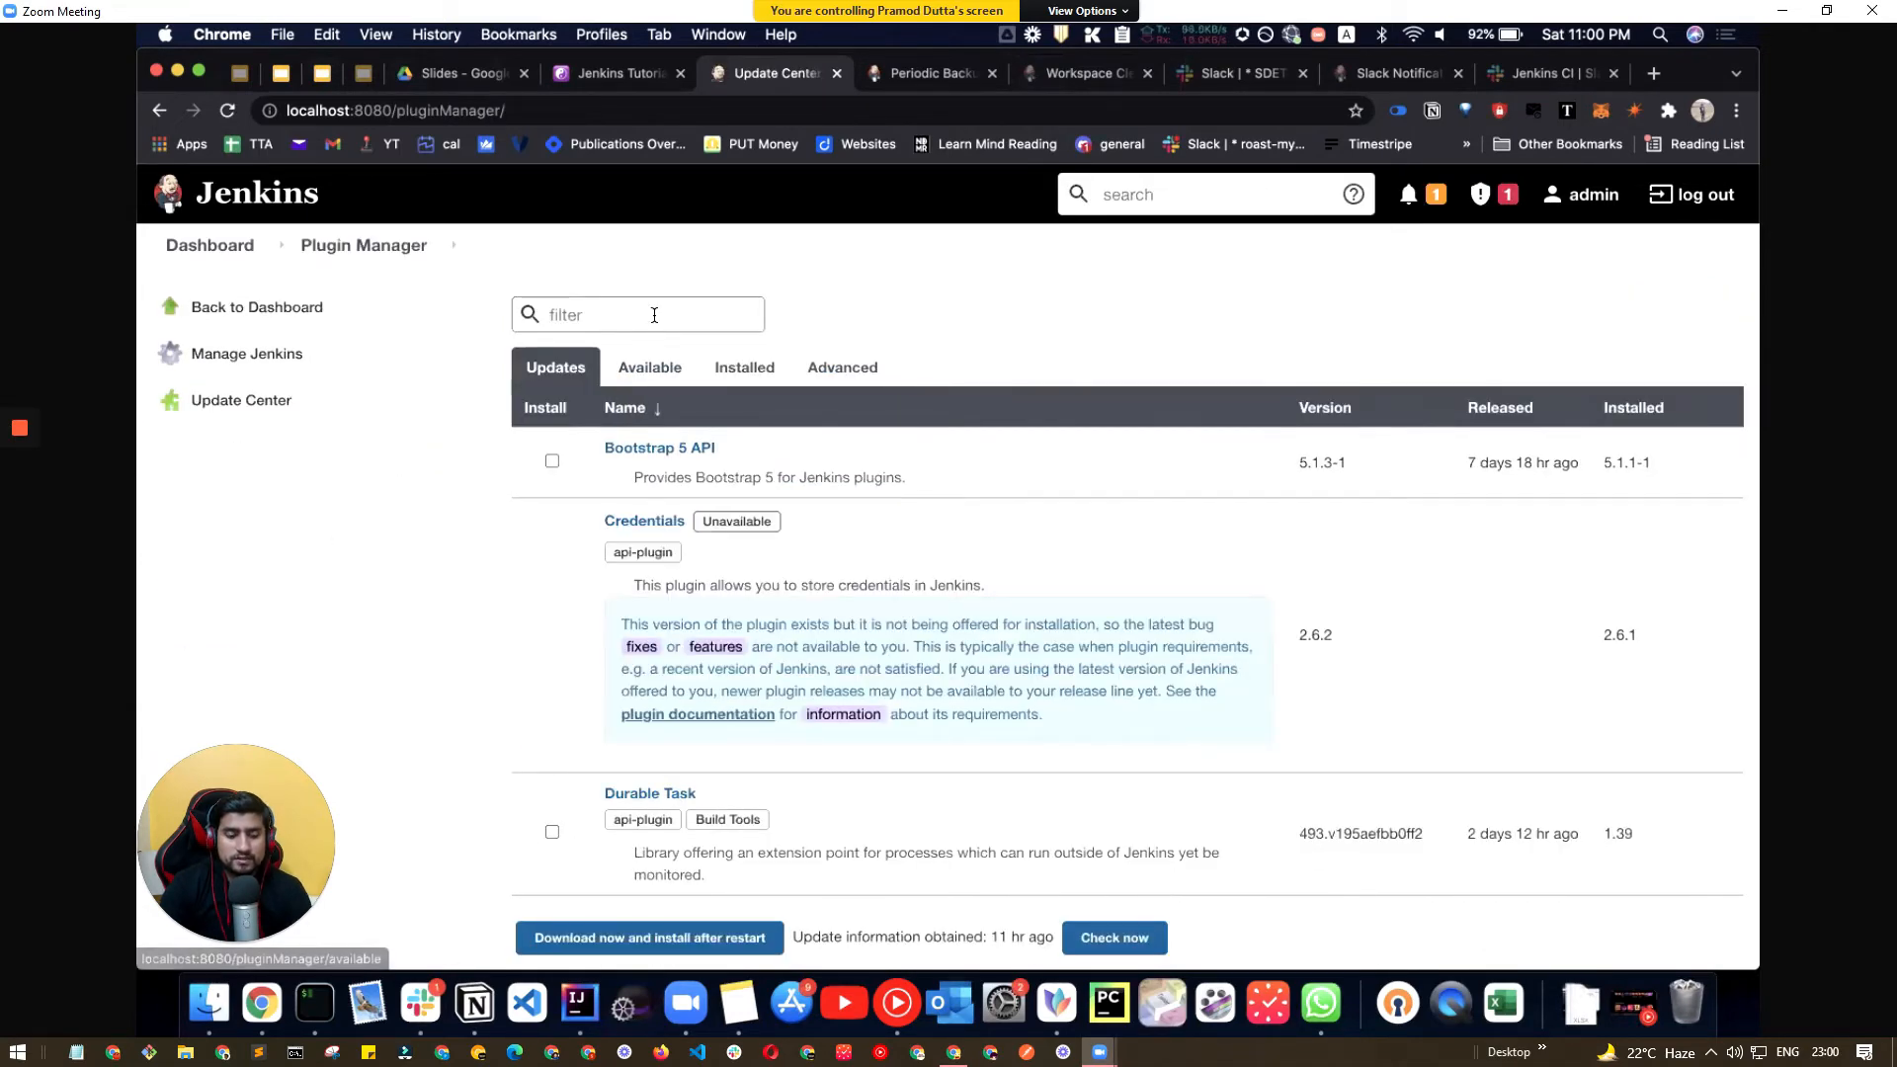
{"action": "left_click", "coordinate": [653, 367]}
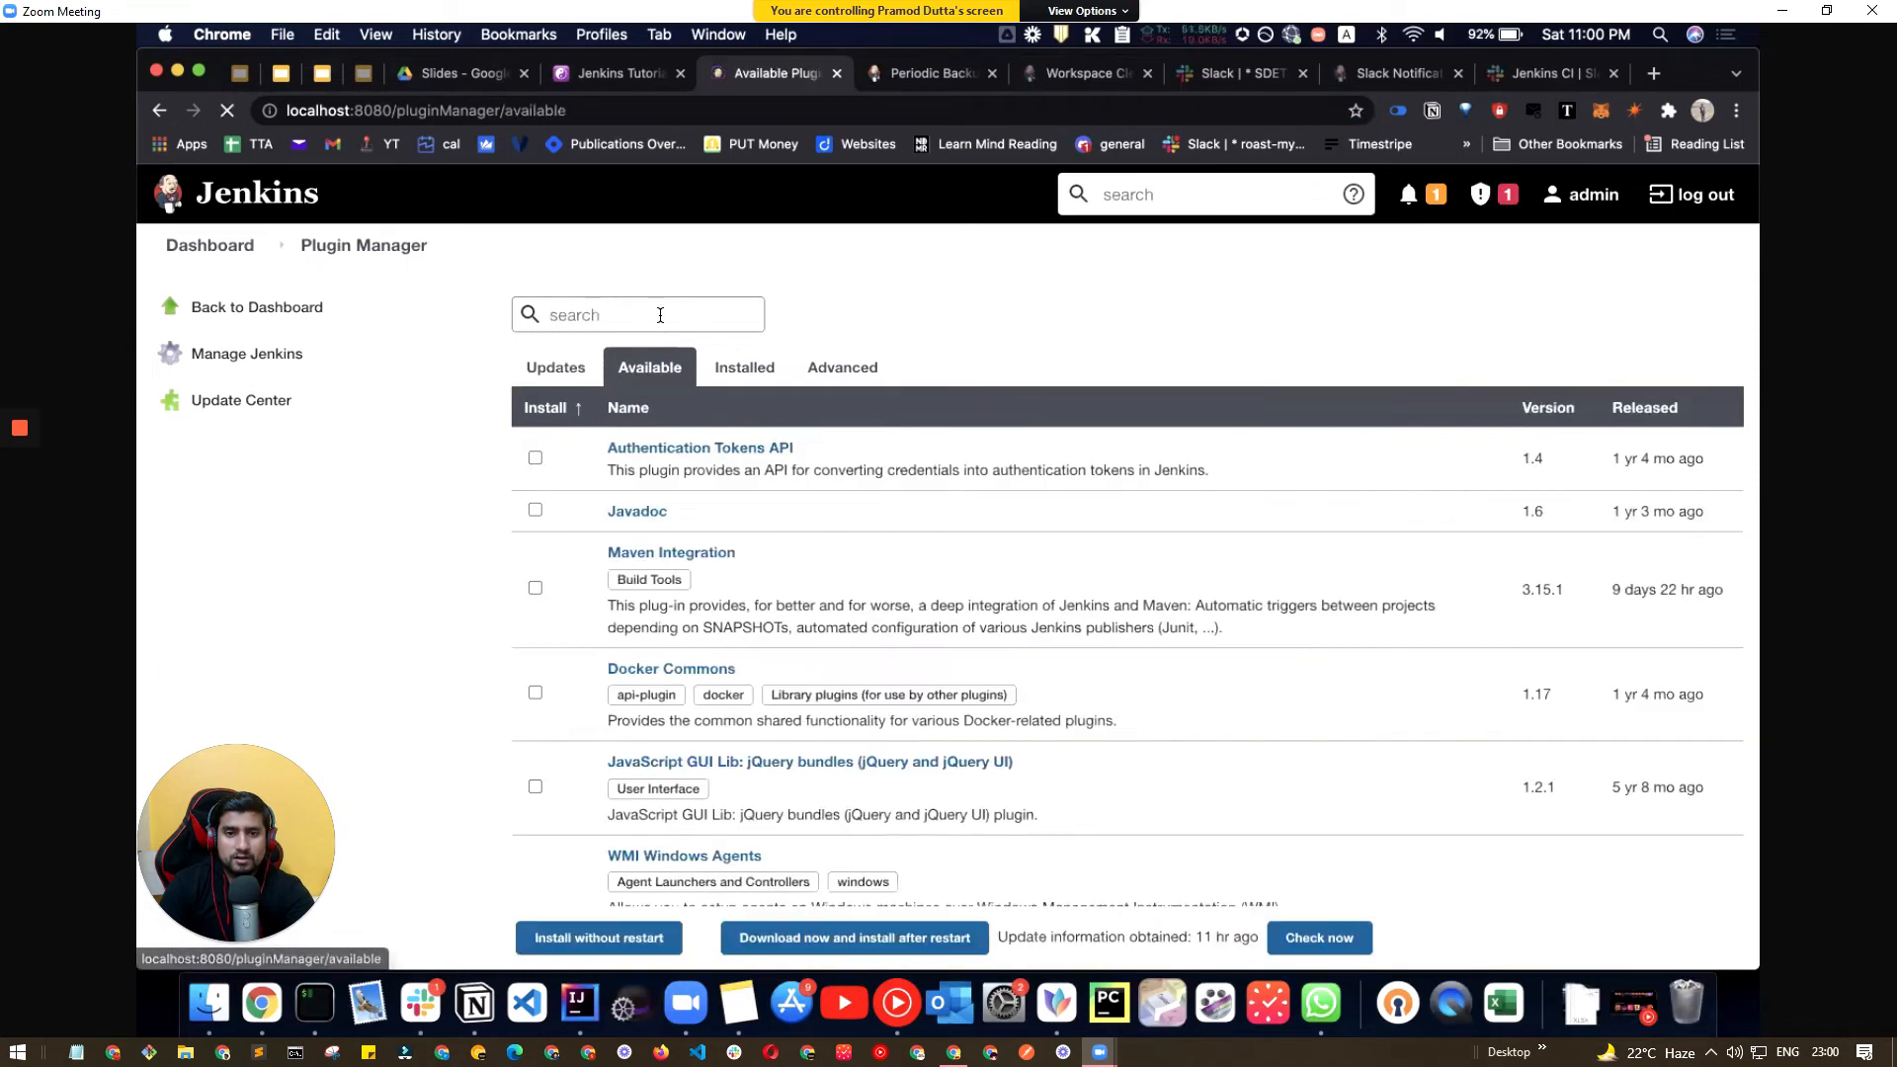
- Search the available plugins for "s3" and install the S3 publisher plugin without restart
{"action": "type", "text": "s3"}
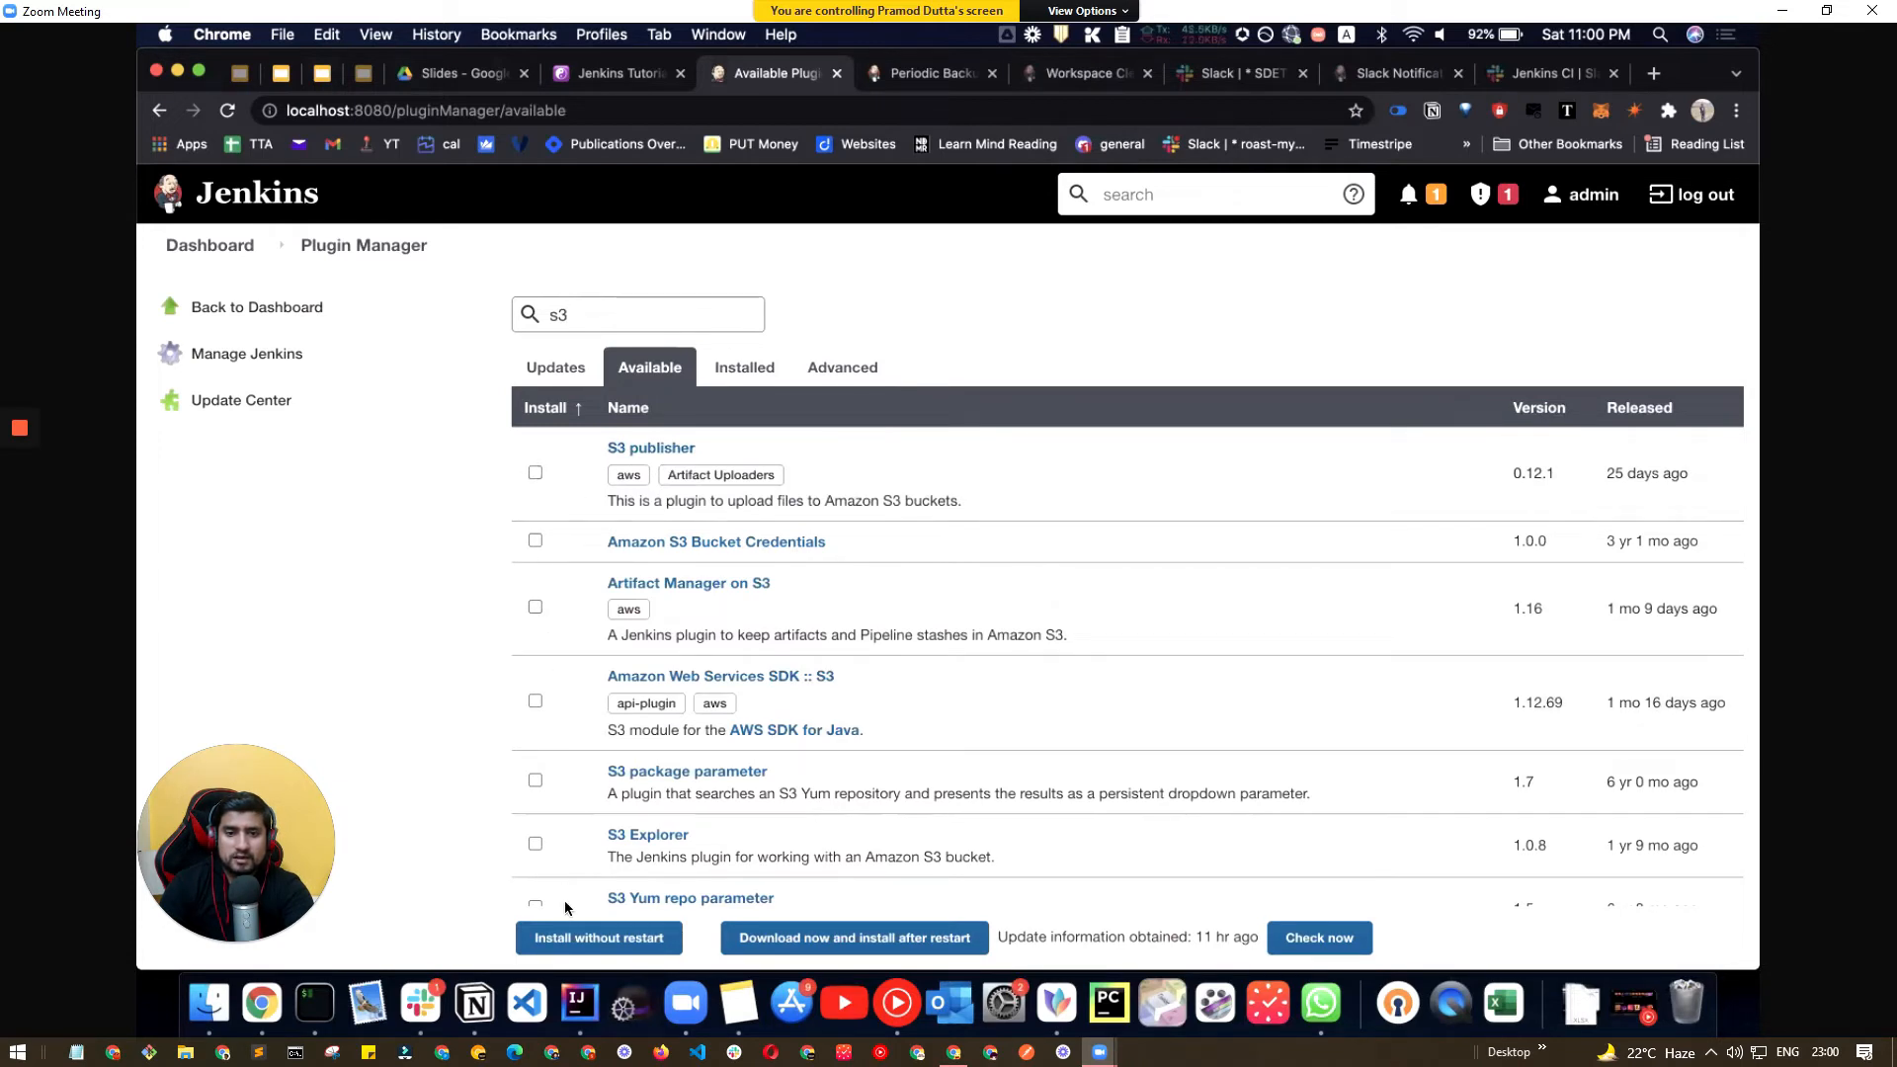
{"action": "left_click", "coordinate": [532, 478]}
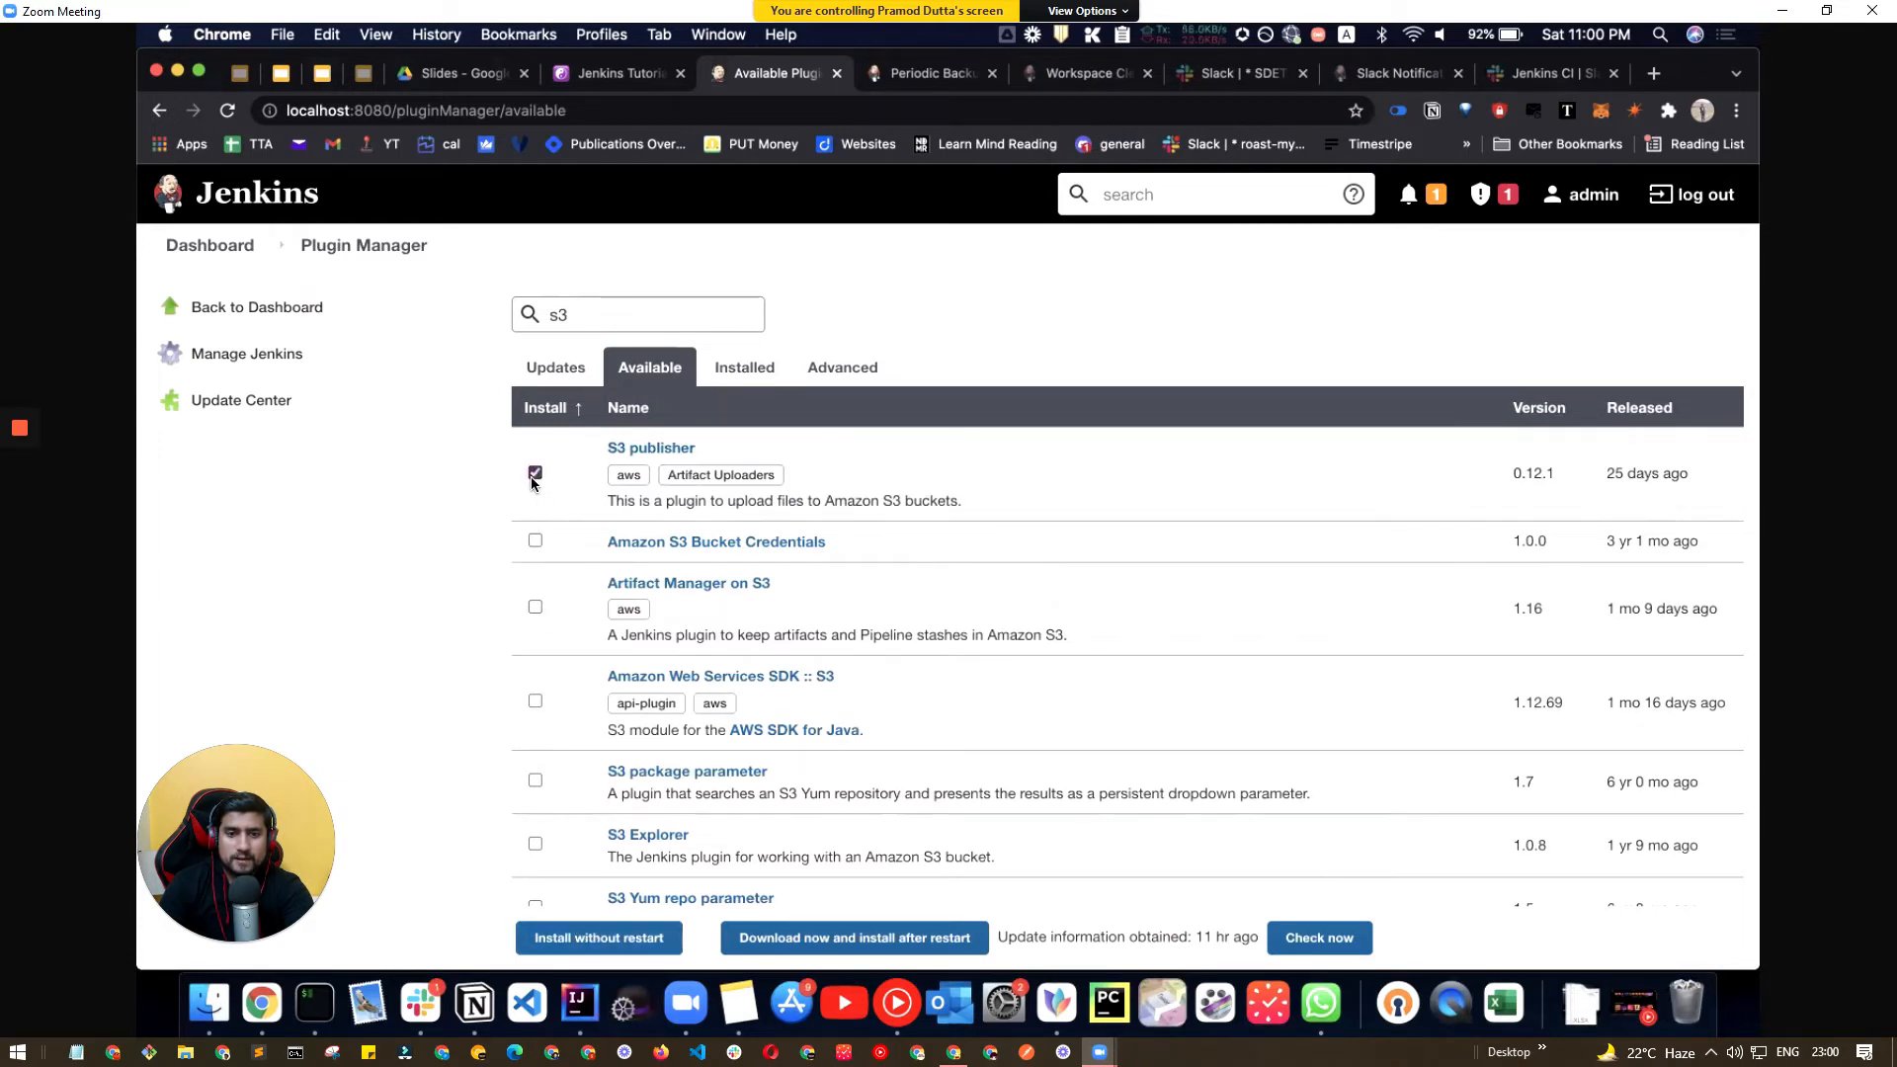
{"action": "left_click", "coordinate": [597, 937]}
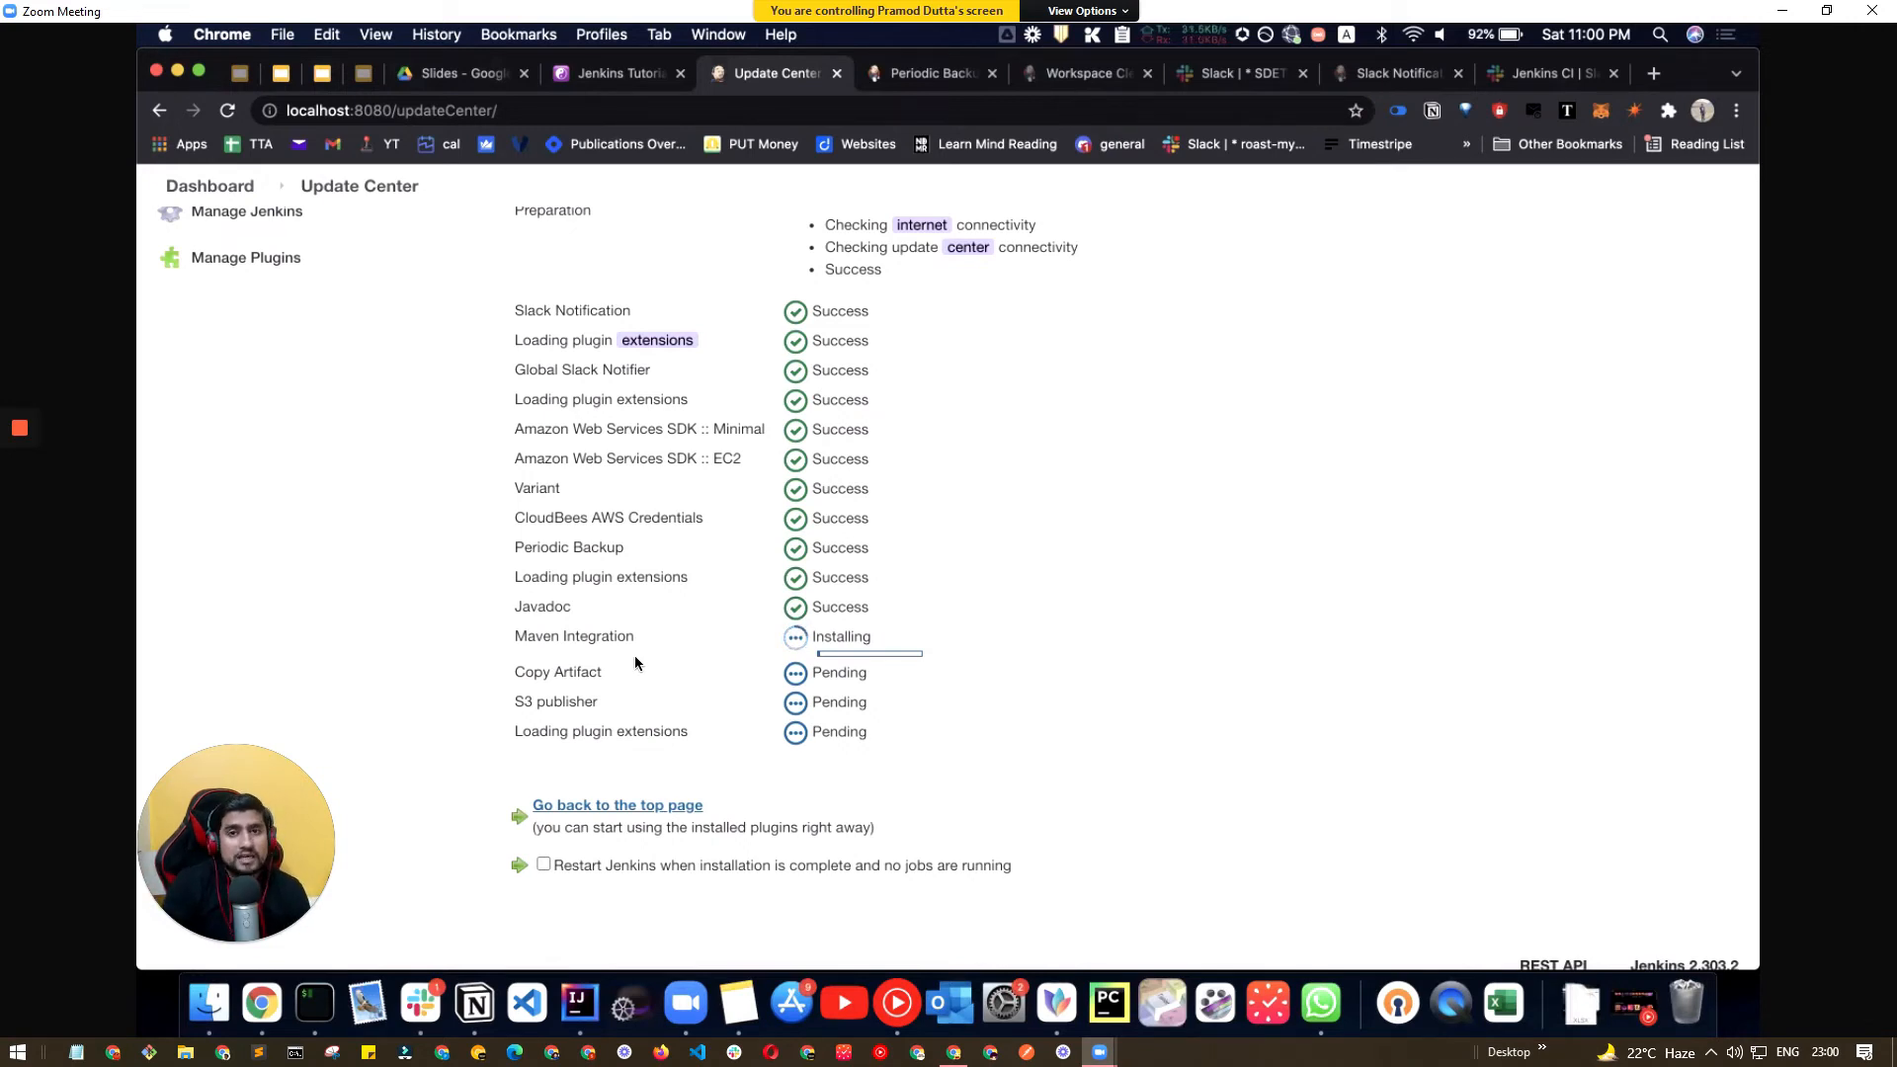
{"action": "left_click", "coordinate": [219, 943]}
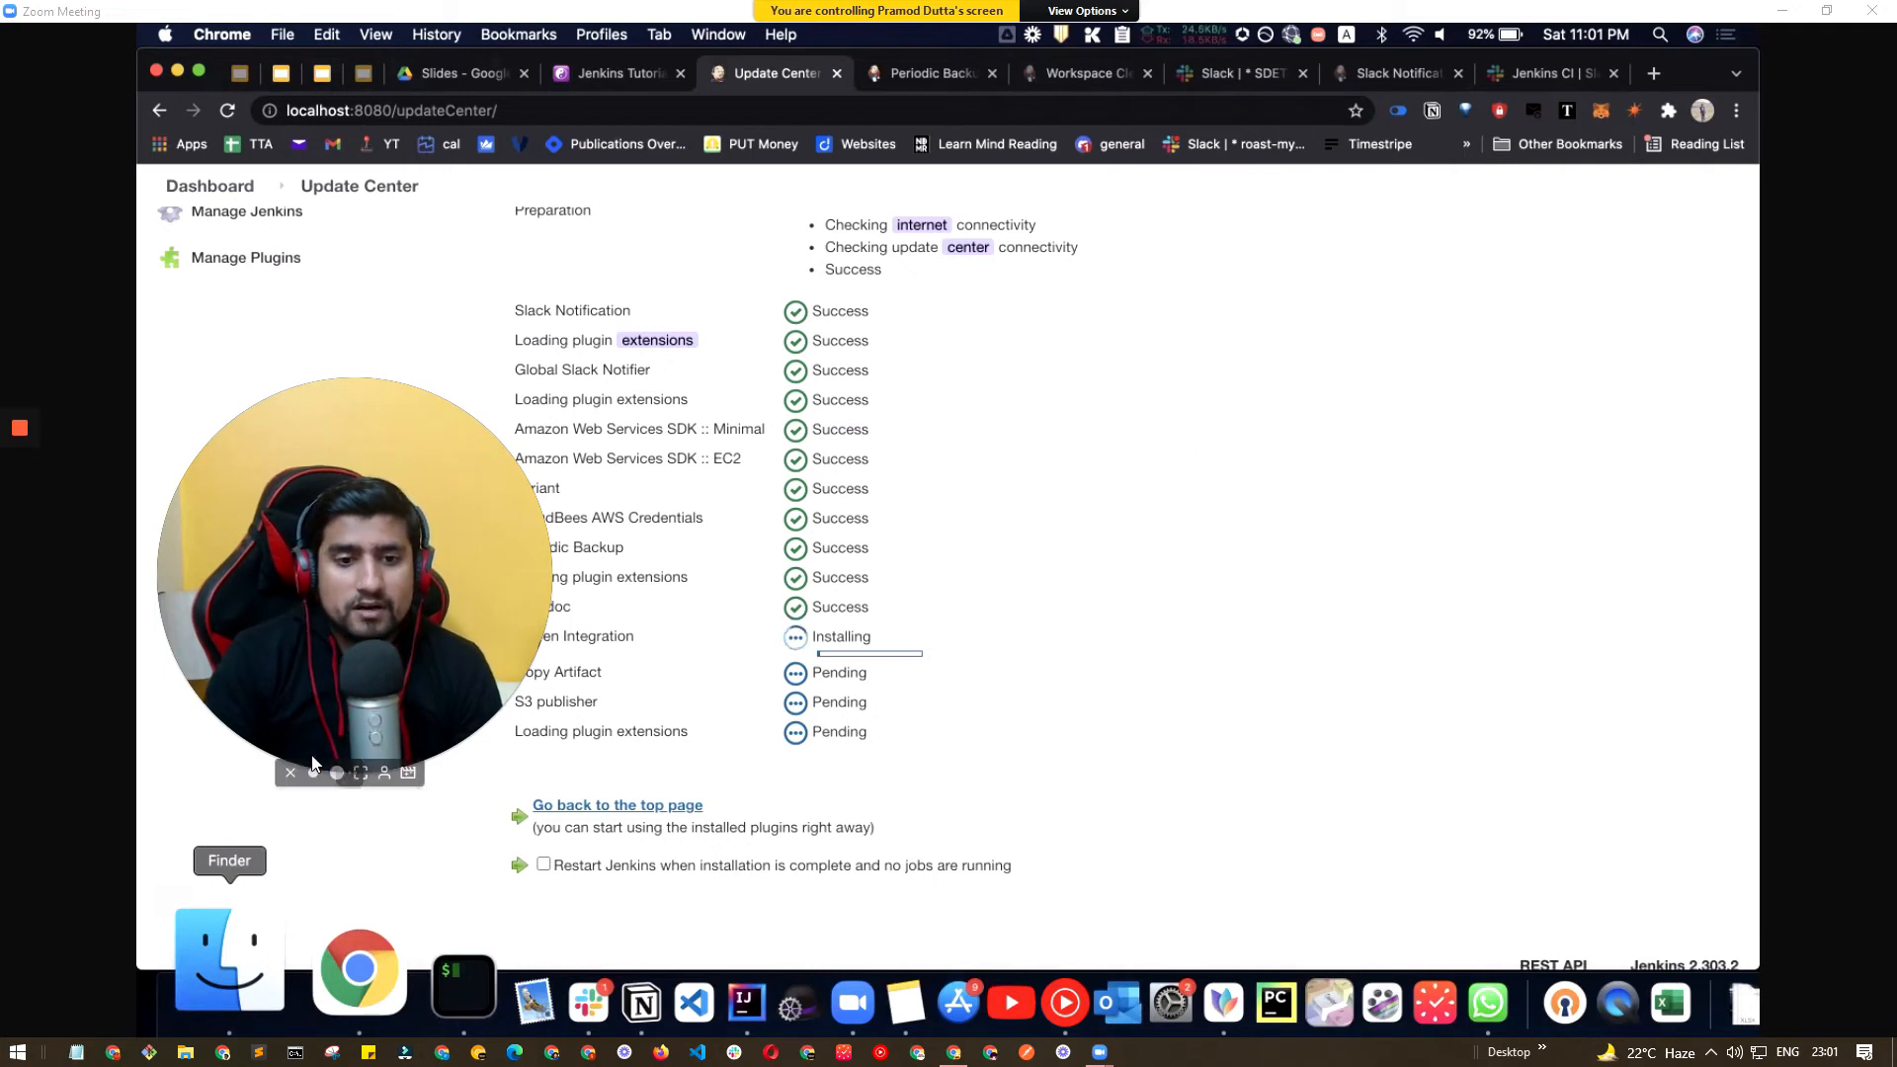
{"action": "left_click", "coordinate": [313, 774]}
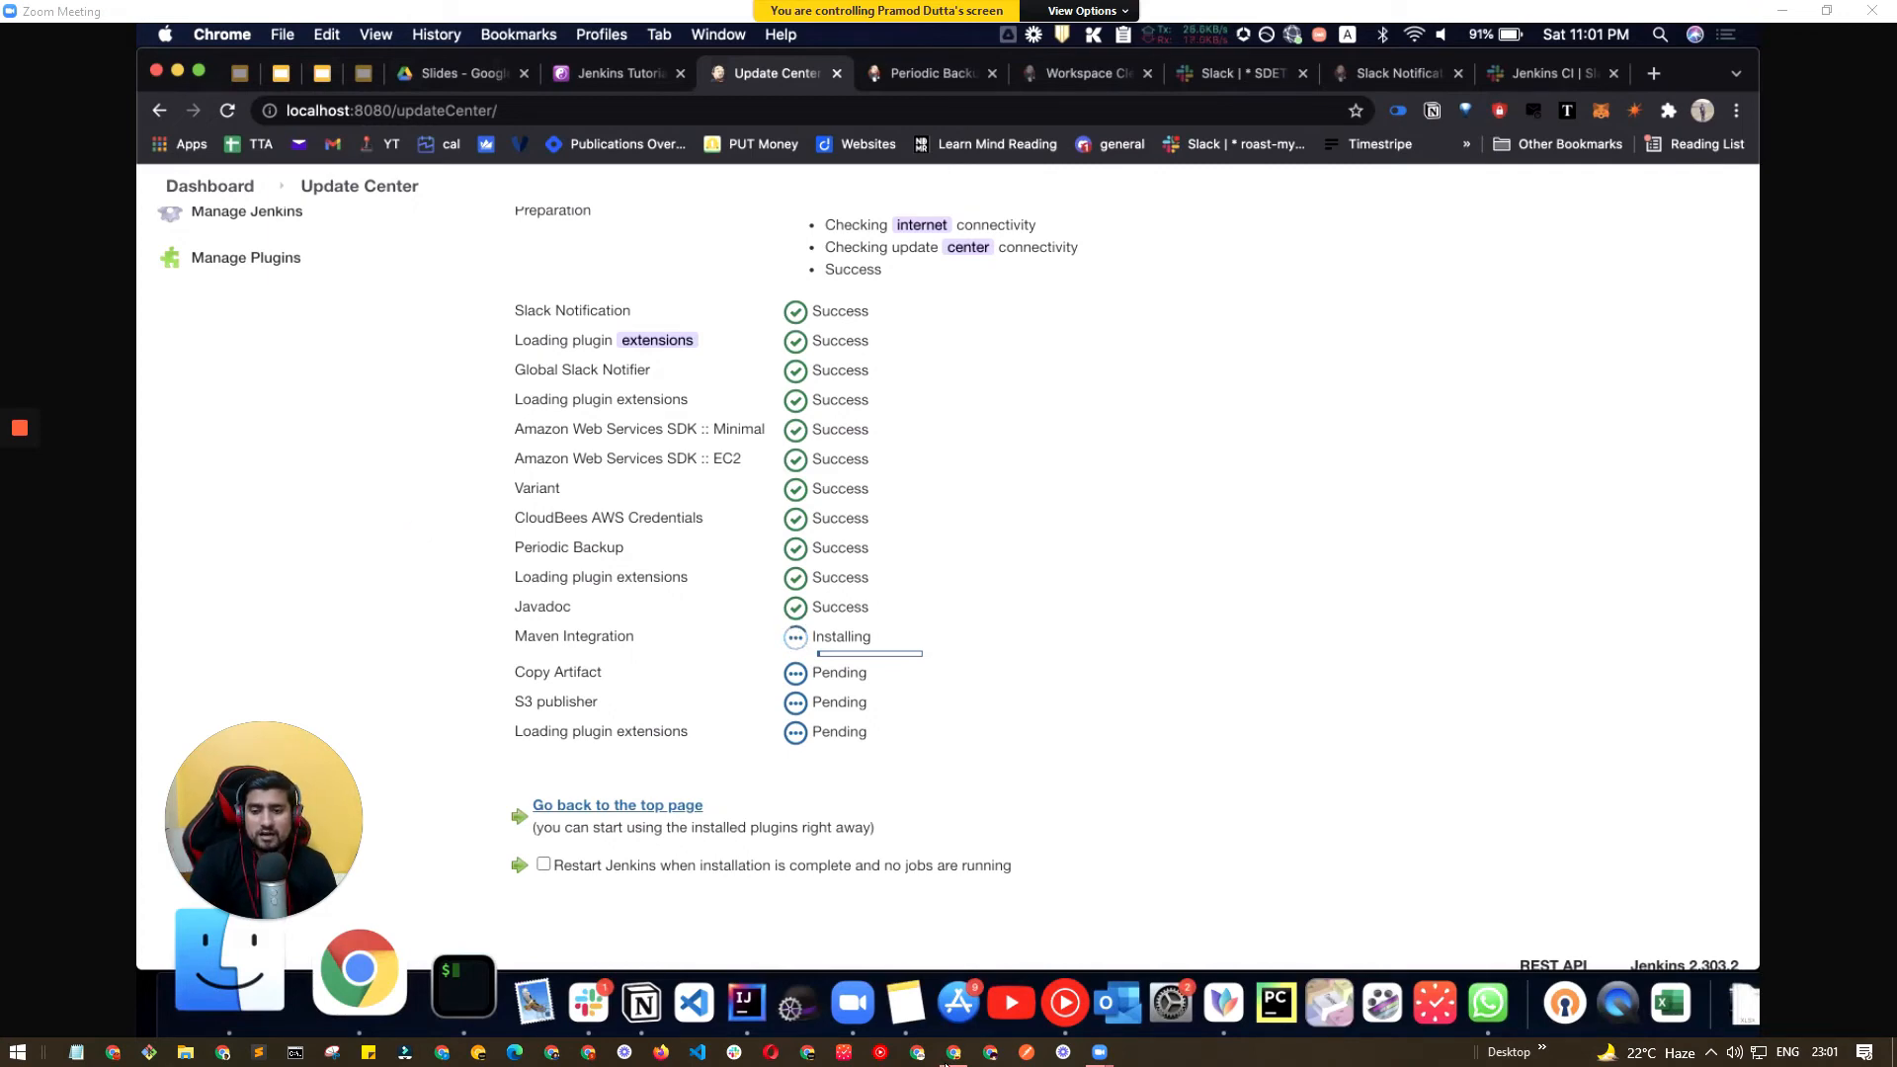
- Switch to the local Chrome window and search Google for "jenkins backup github" in a new tab
{"action": "left_click", "coordinate": [948, 1055]}
{"action": "key", "text": "ctrl+t"}
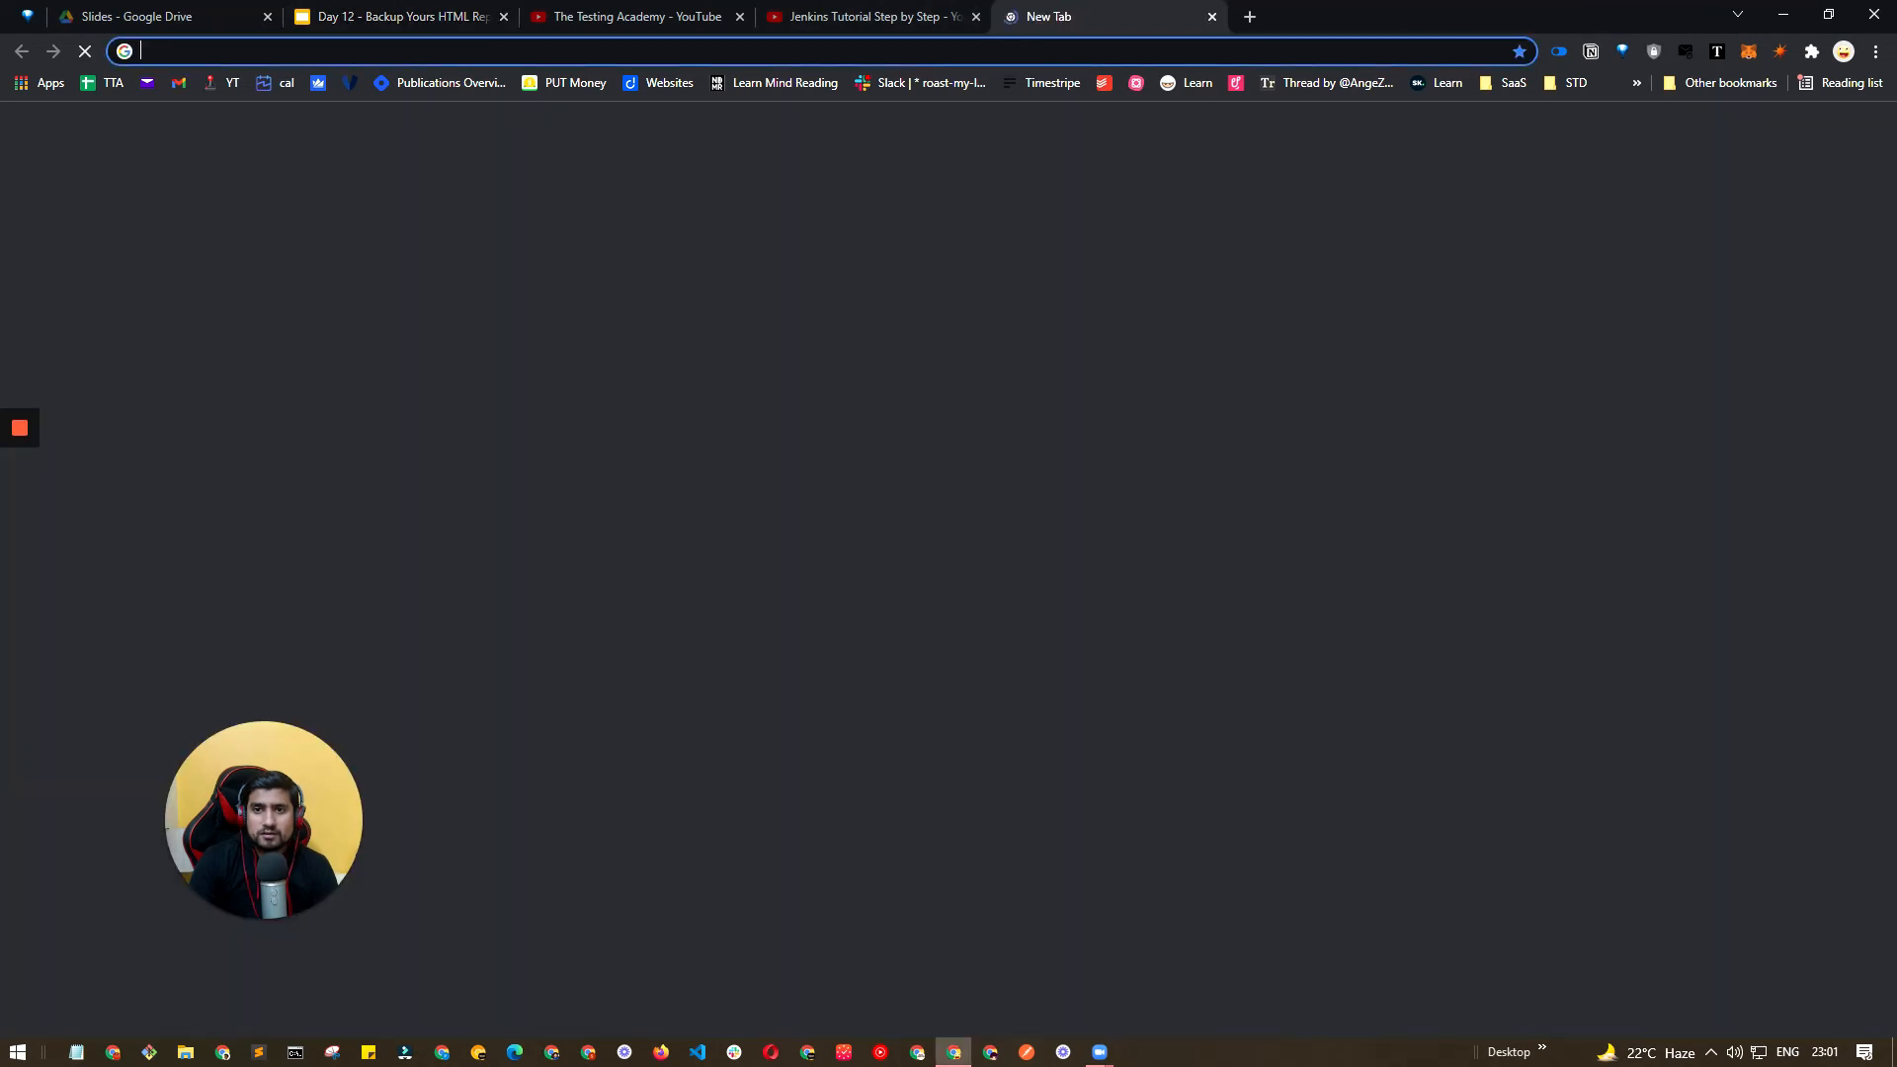
{"action": "type", "text": "jenkins ba"}
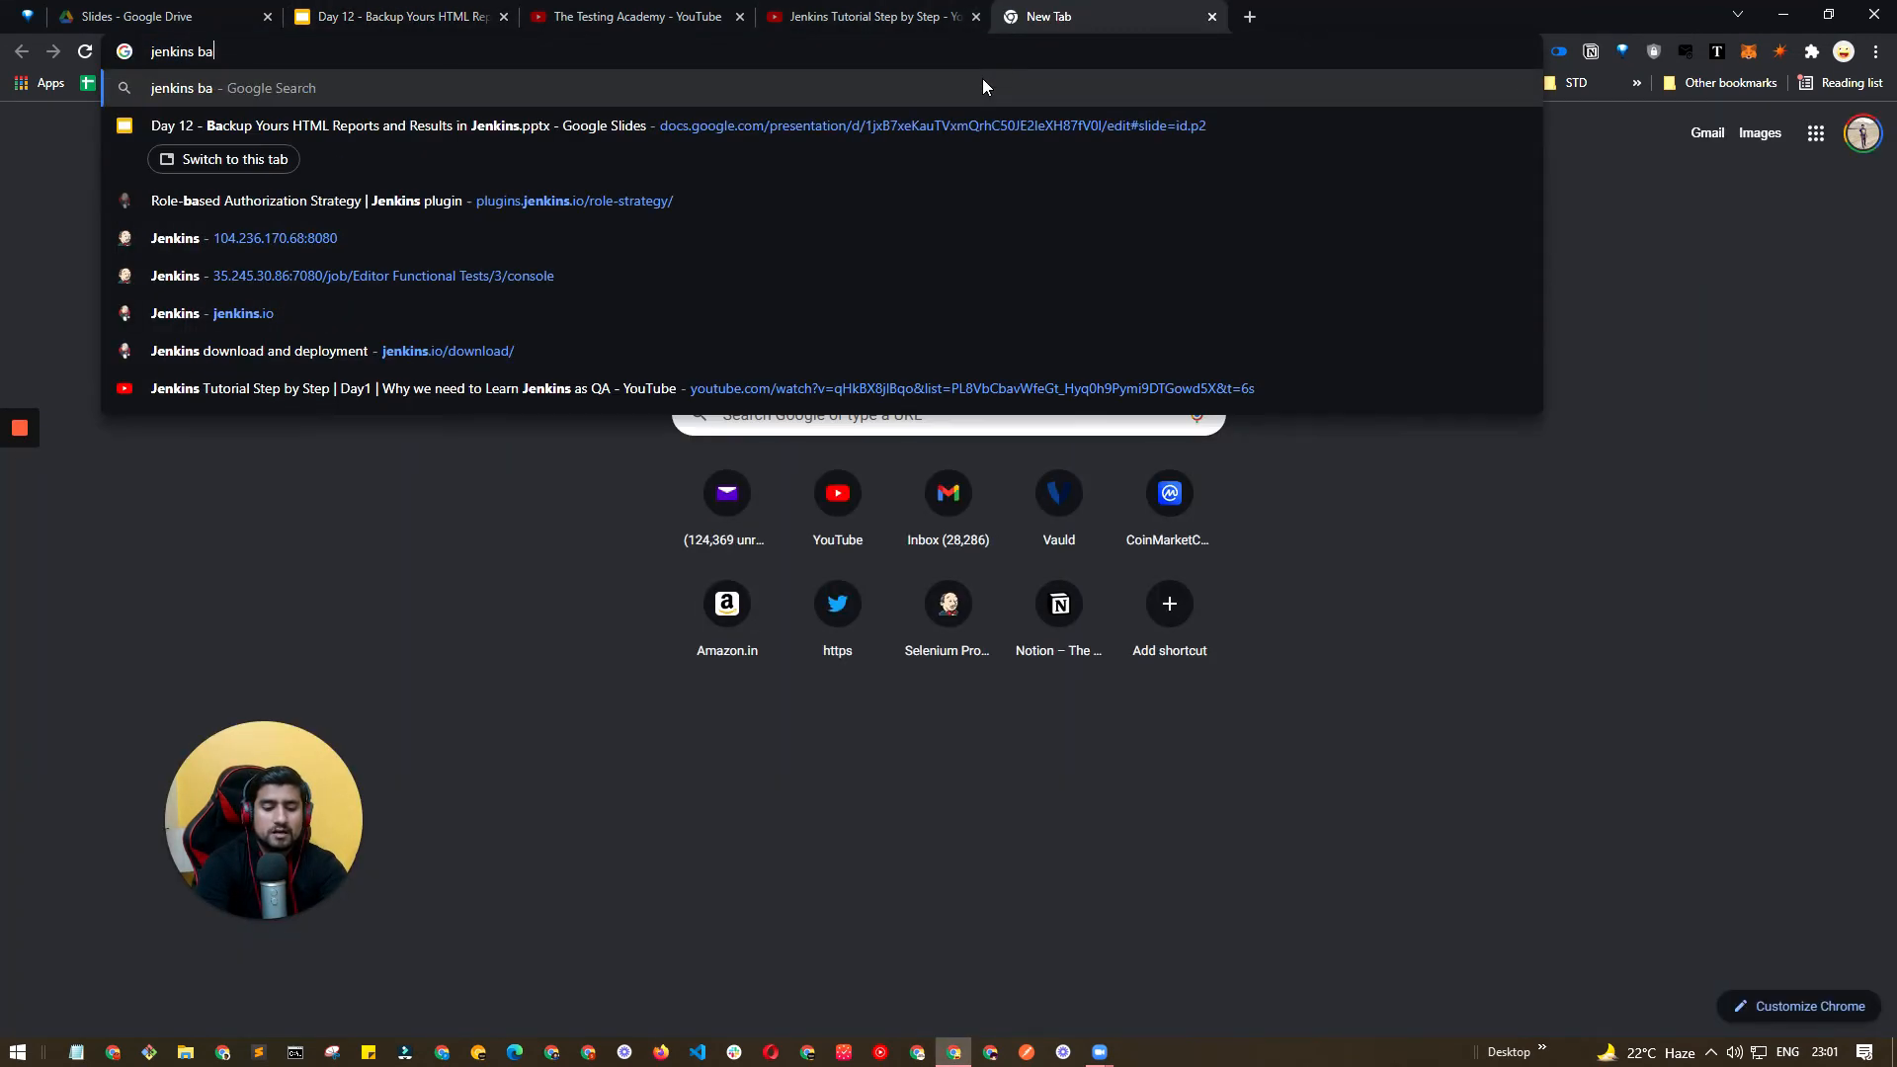
{"action": "type", "text": "ckup github"}
{"action": "key", "text": "Return"}
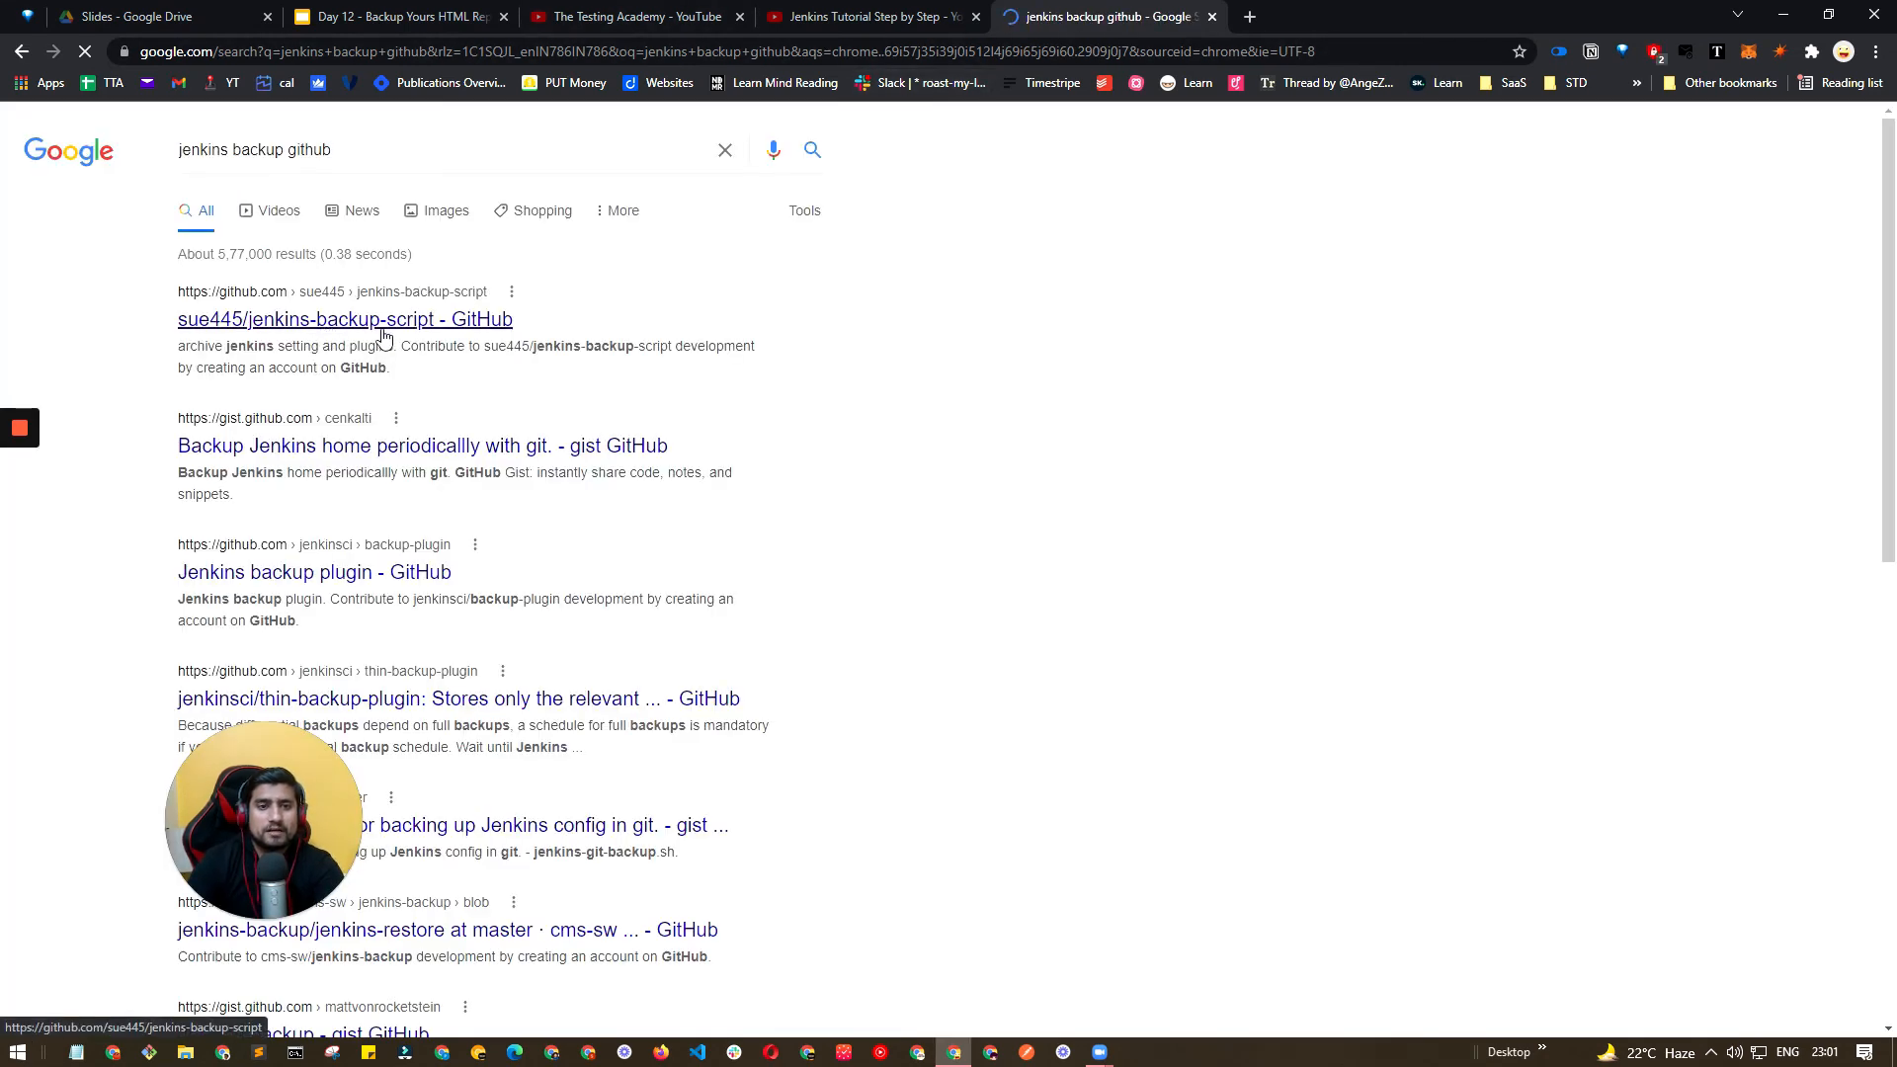
- Open the jenkins-backup-script GitHub repository from the search results in a separate tab and switch to it
{"action": "middle_click", "coordinate": [382, 328]}
{"action": "left_click", "coordinate": [1321, 13]}
{"action": "left_click", "coordinate": [1193, 11]}
{"action": "left_click", "coordinate": [1268, 6]}
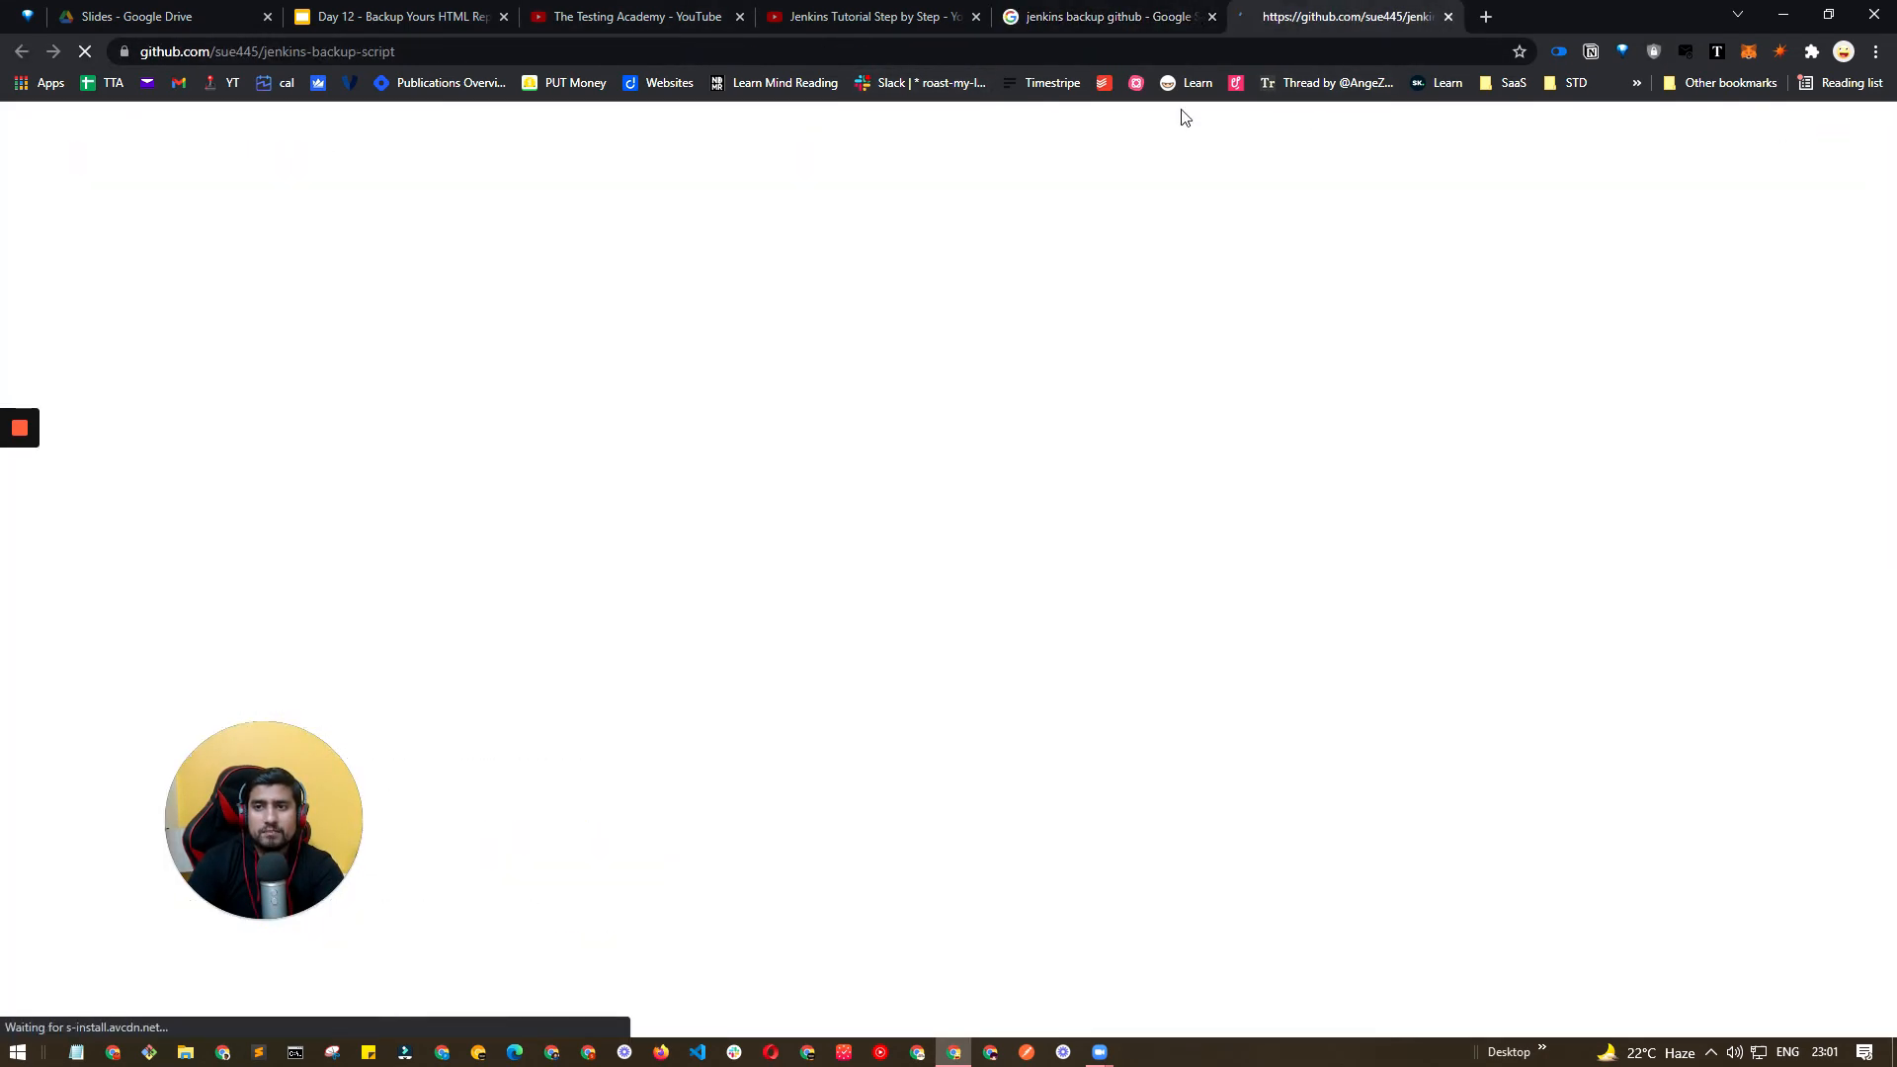
- Examine the backup script README's usage, job configuration and restore commands, and return to the "How to do it" slide
{"action": "scroll", "coordinate": [442, 430], "scroll_direction": "down", "scroll_amount": 10}
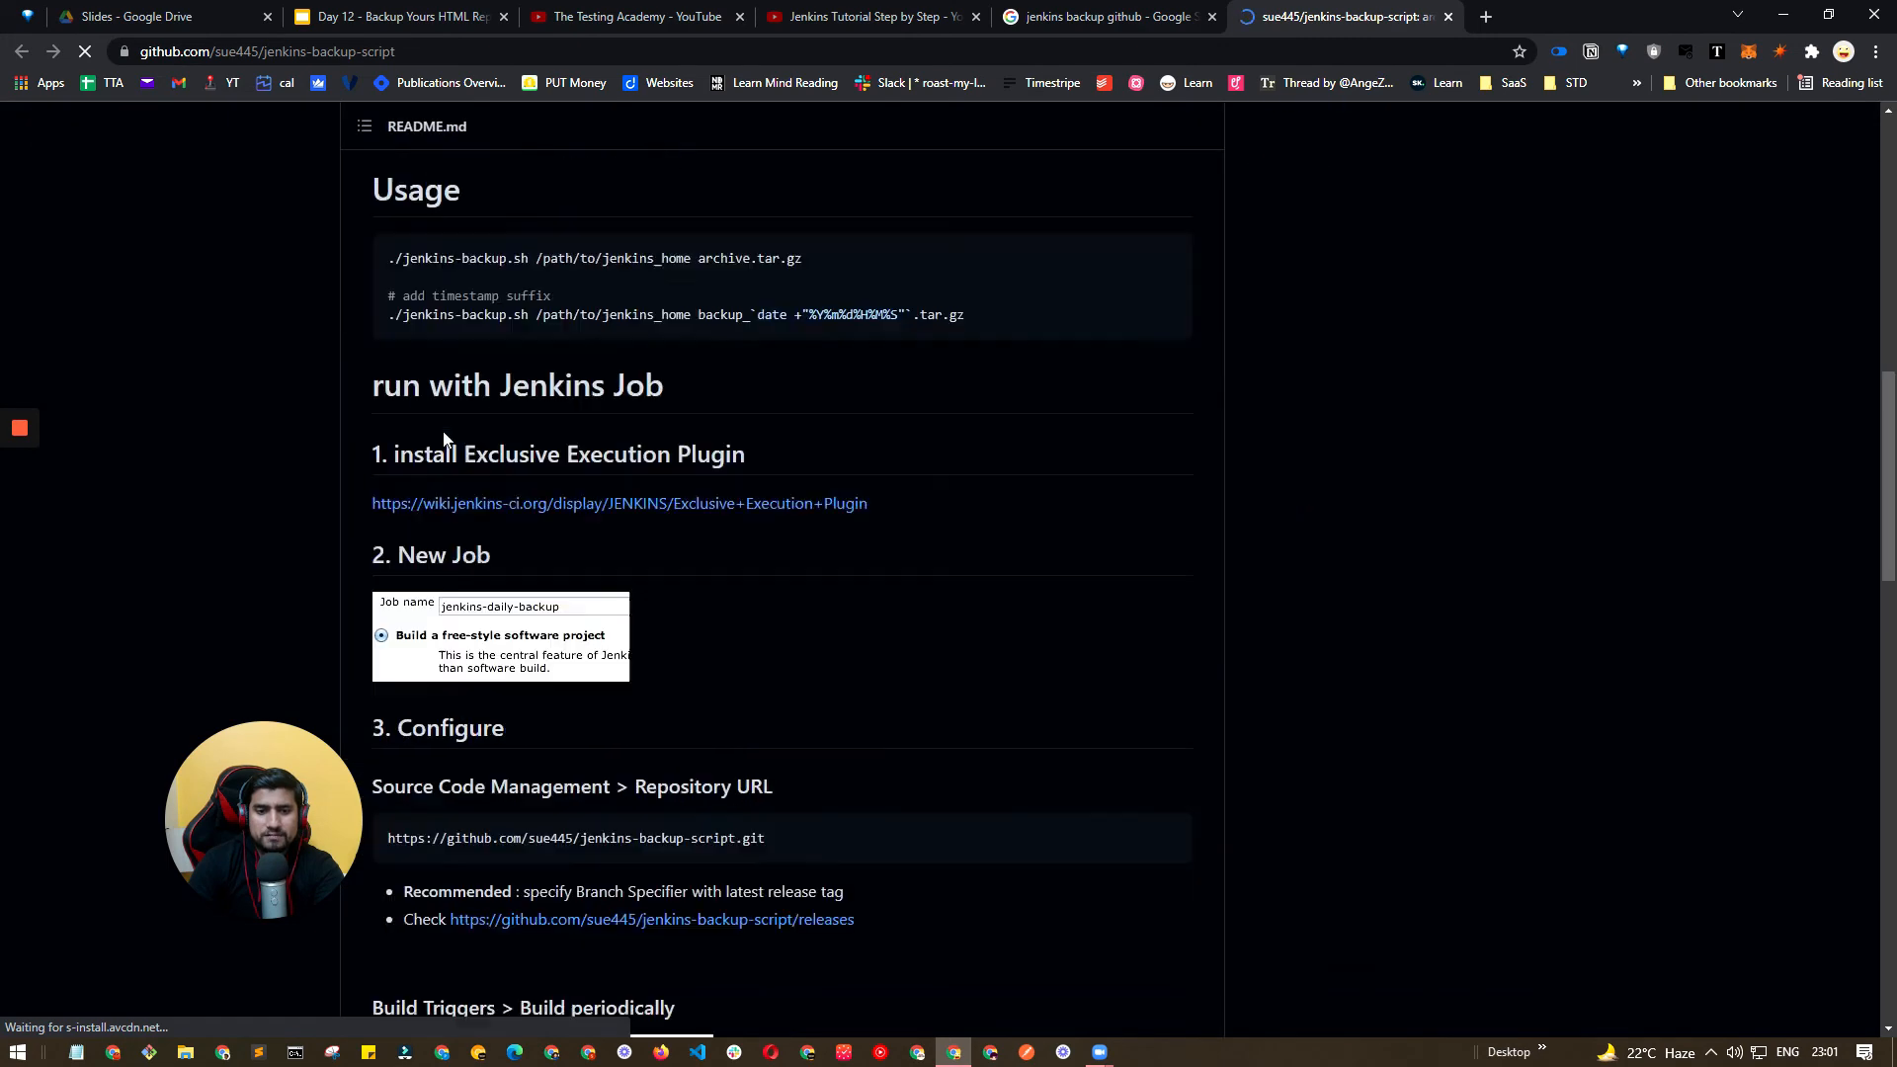
{"action": "scroll", "coordinate": [442, 438], "scroll_direction": "down", "scroll_amount": 3}
{"action": "scroll", "coordinate": [450, 437], "scroll_direction": "up", "scroll_amount": 2}
{"action": "scroll", "coordinate": [450, 437], "scroll_direction": "down", "scroll_amount": 3}
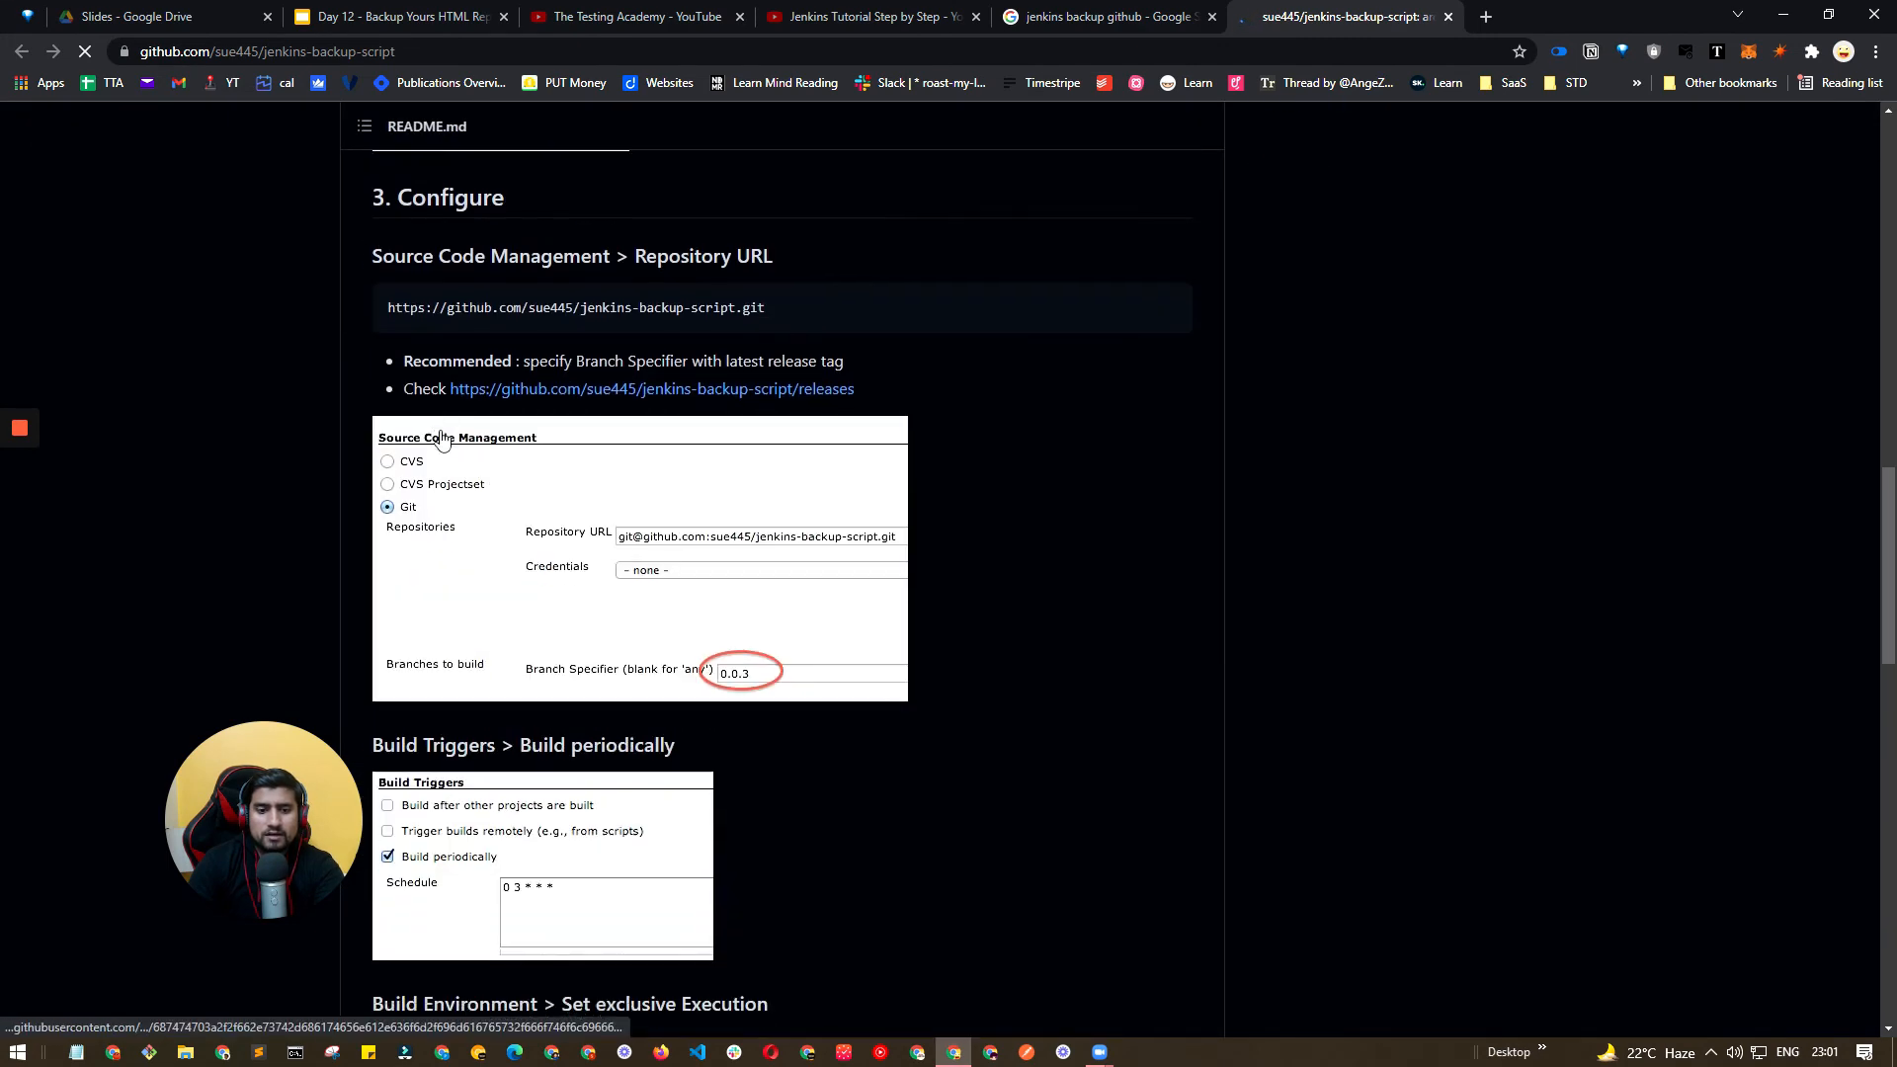
{"action": "scroll", "coordinate": [441, 441], "scroll_direction": "down", "scroll_amount": 6}
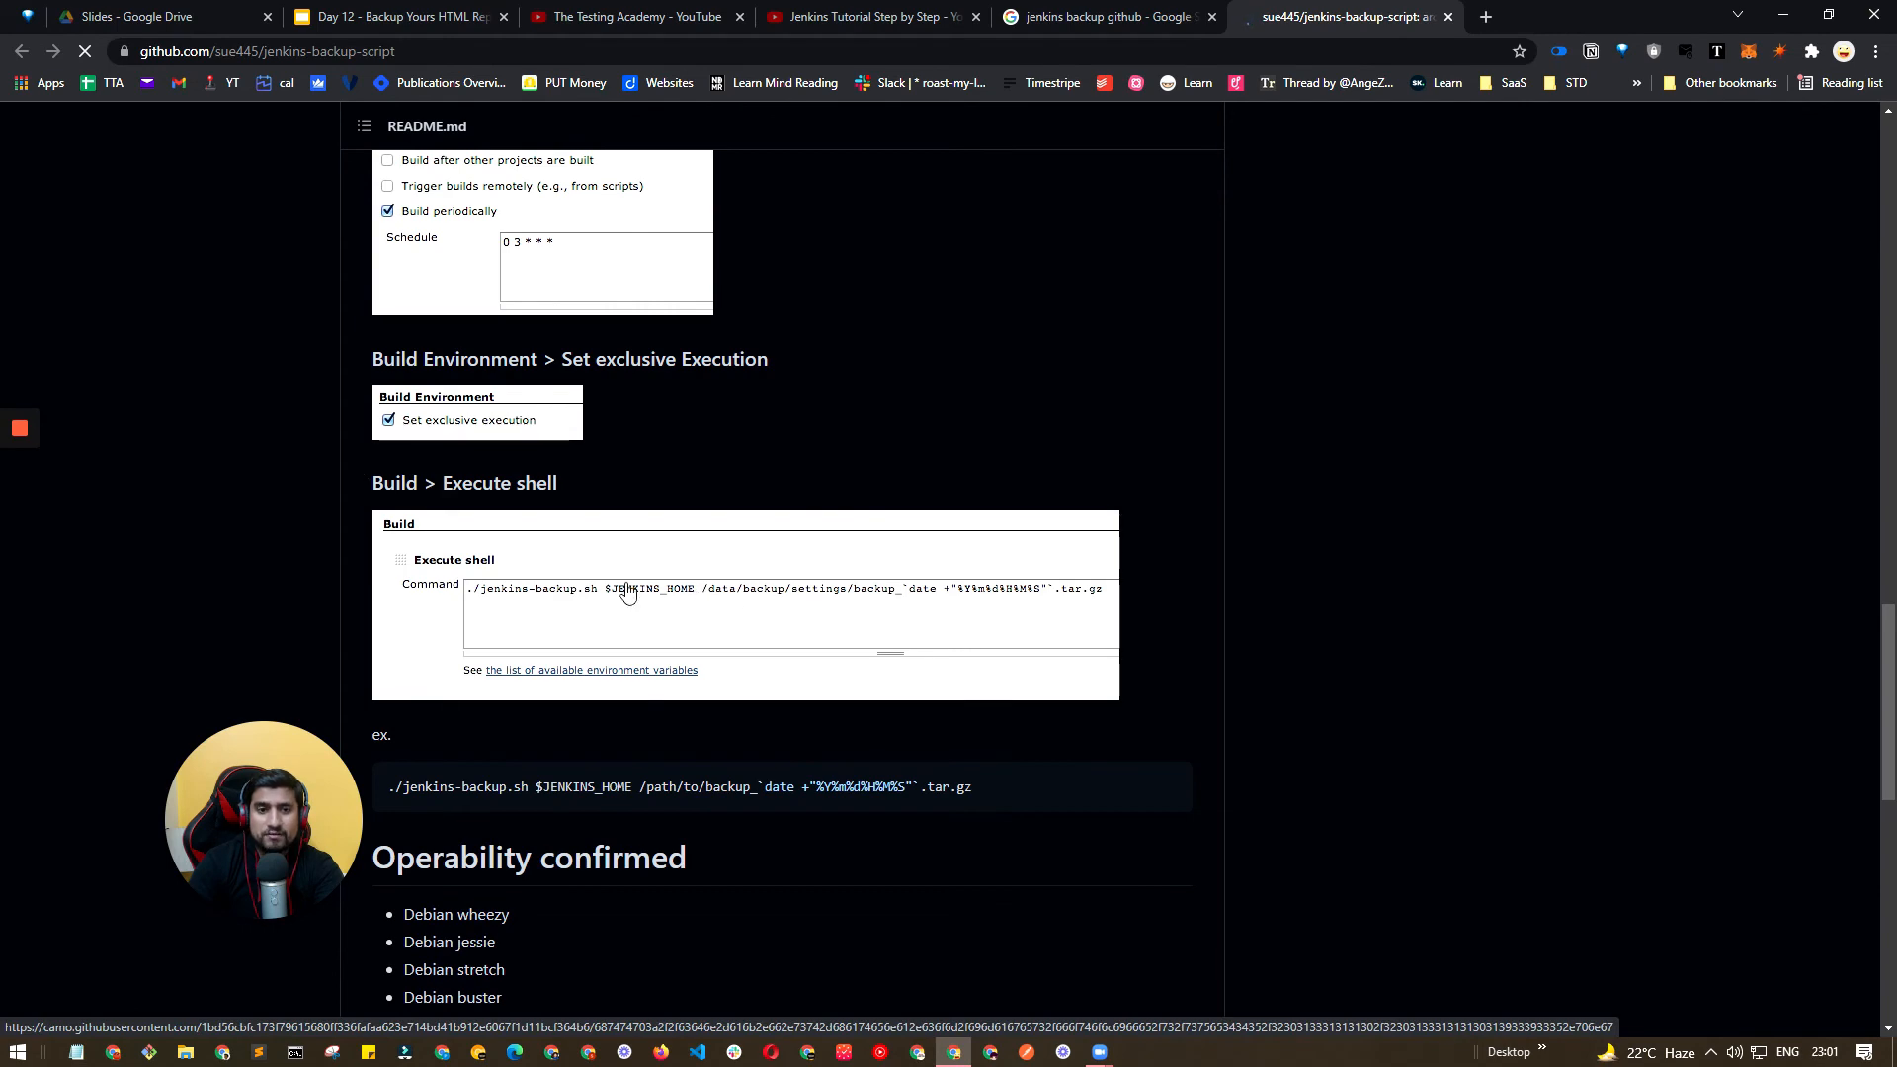
{"action": "scroll", "coordinate": [627, 591], "scroll_direction": "down", "scroll_amount": 10}
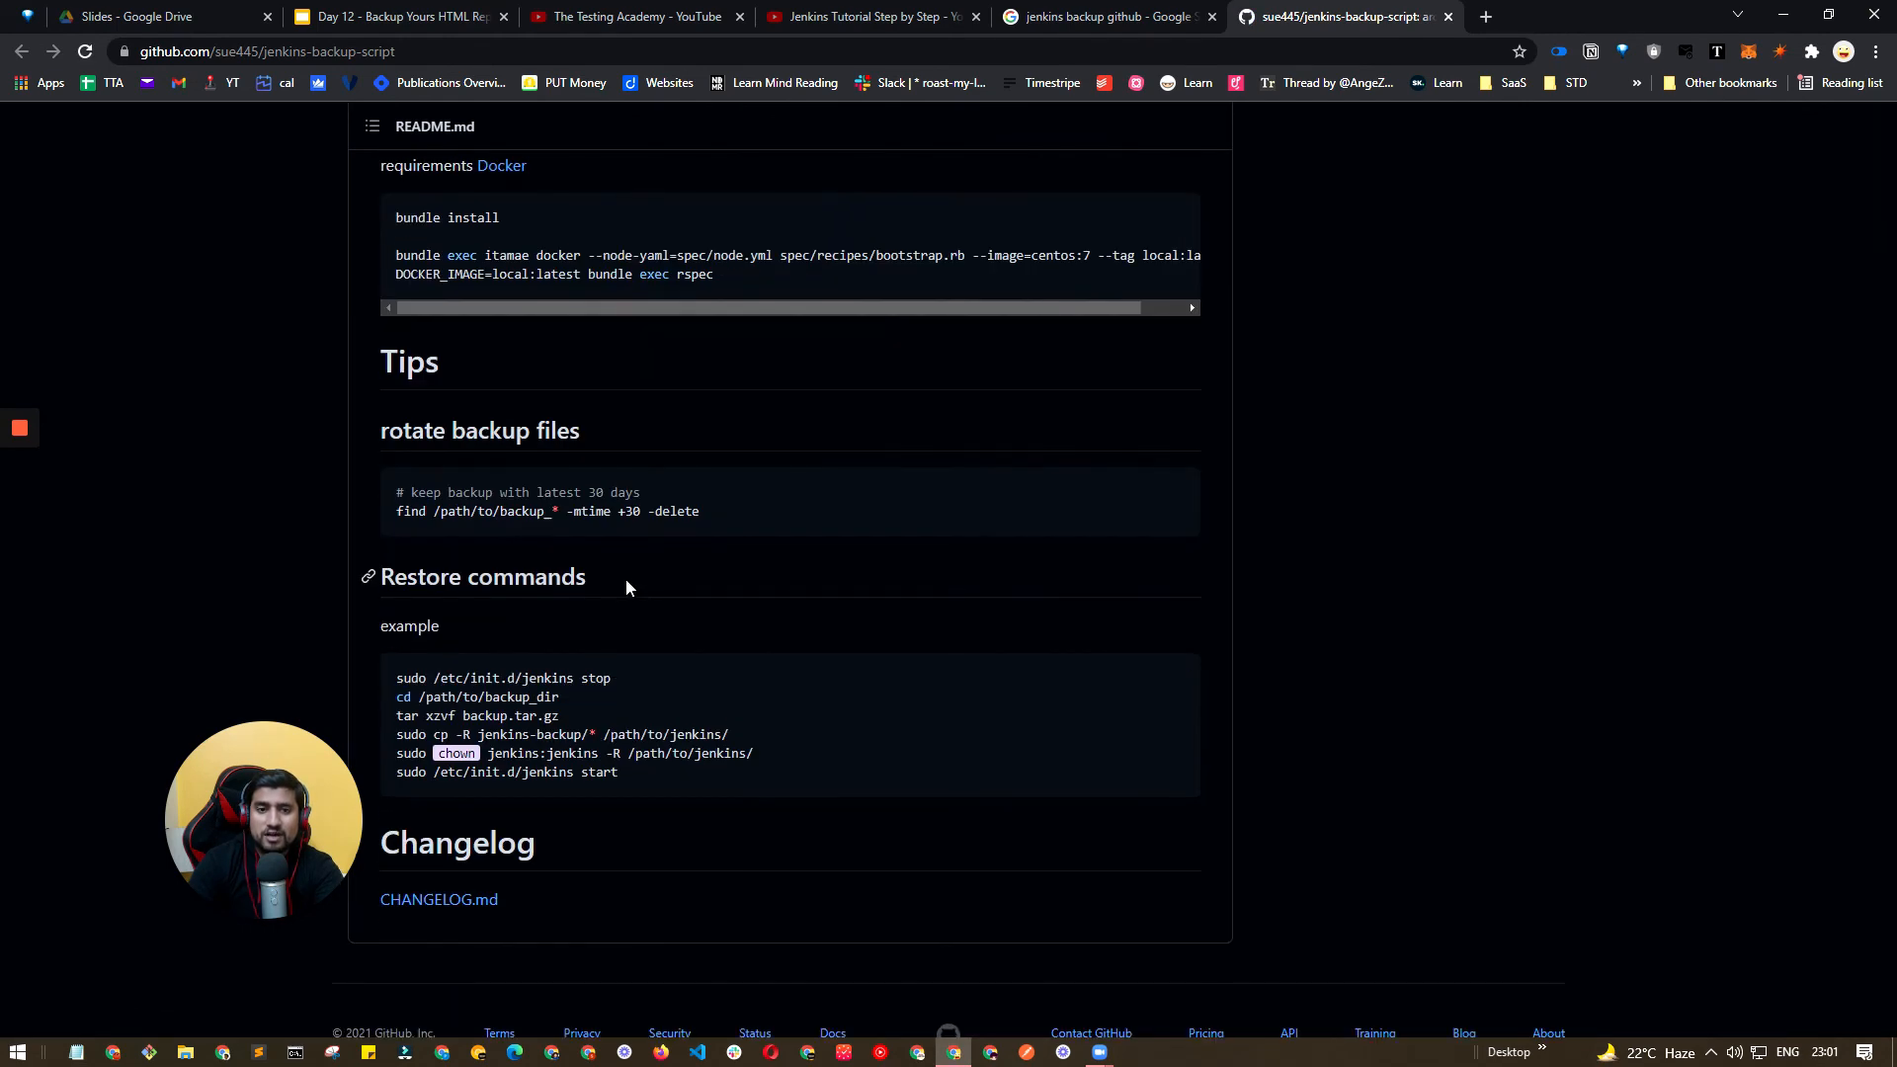
{"action": "scroll", "coordinate": [625, 572], "scroll_direction": "up", "scroll_amount": 15}
{"action": "left_click", "coordinate": [405, 16]}
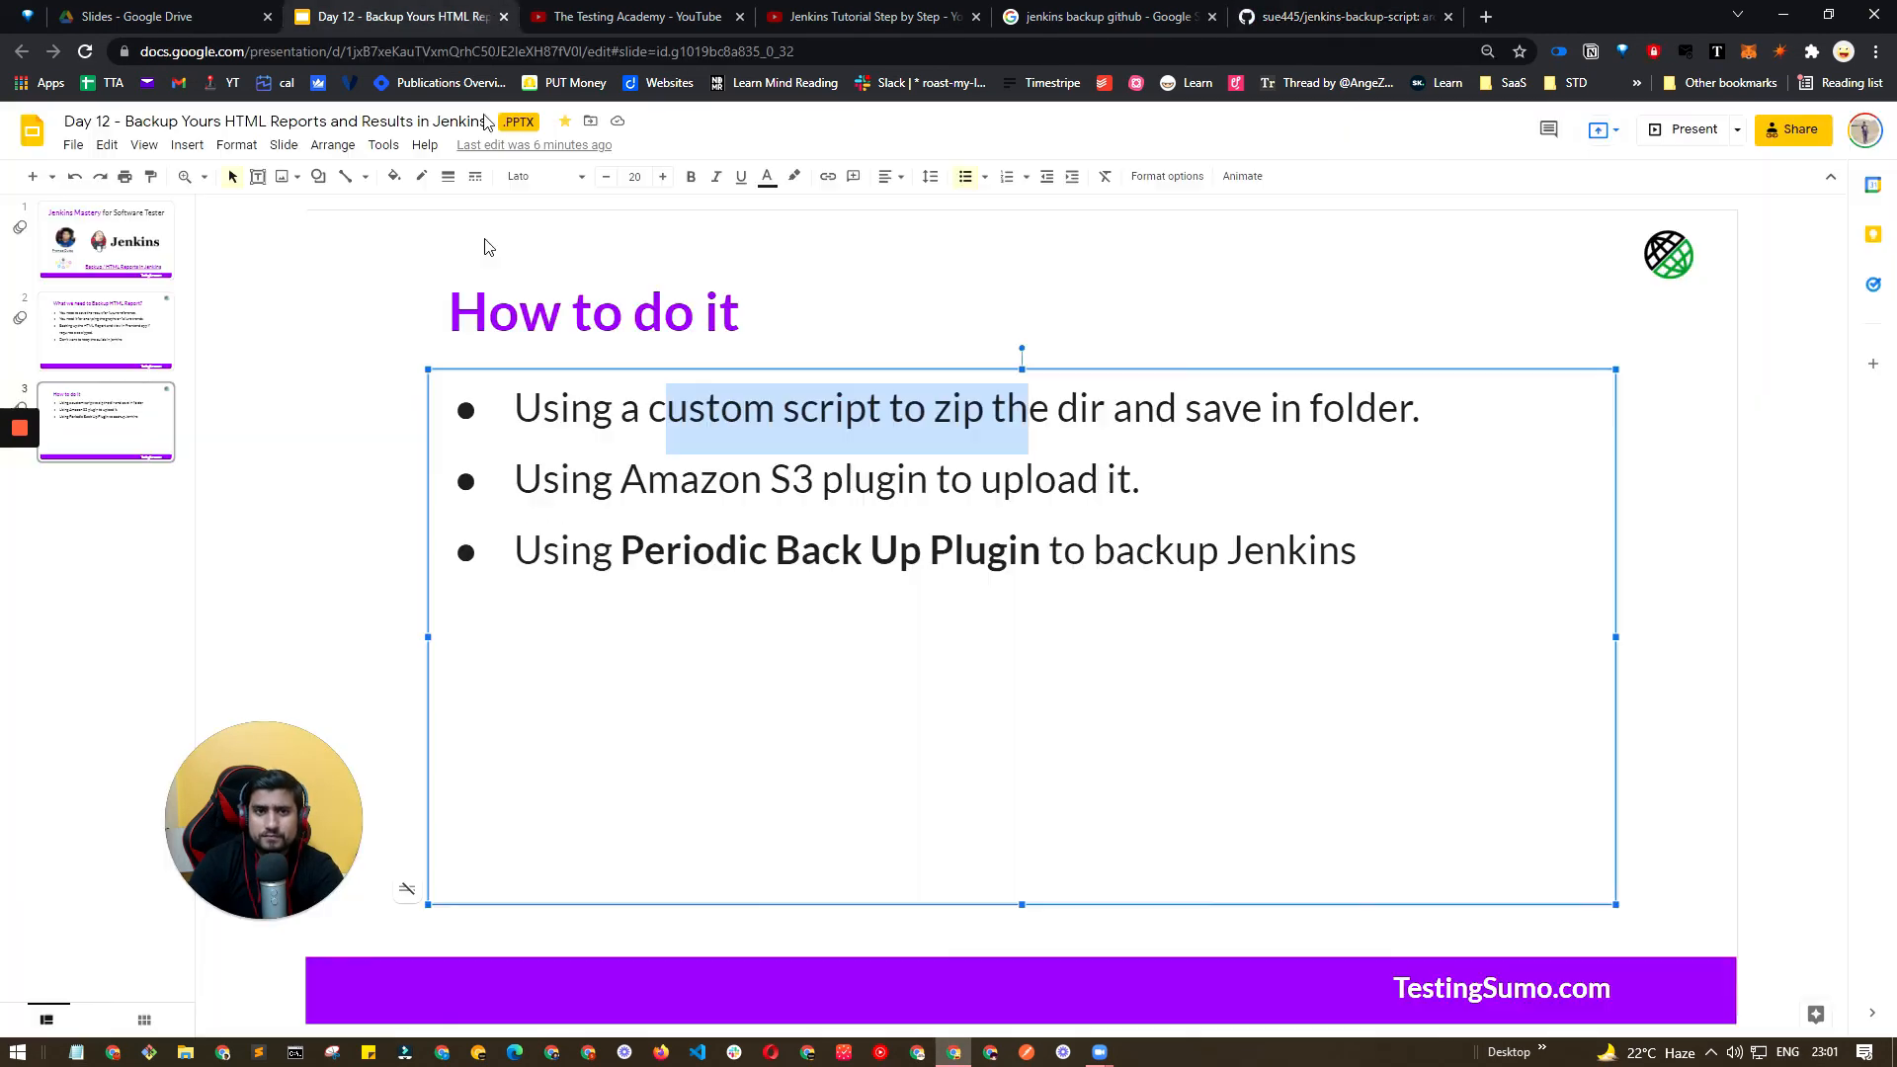